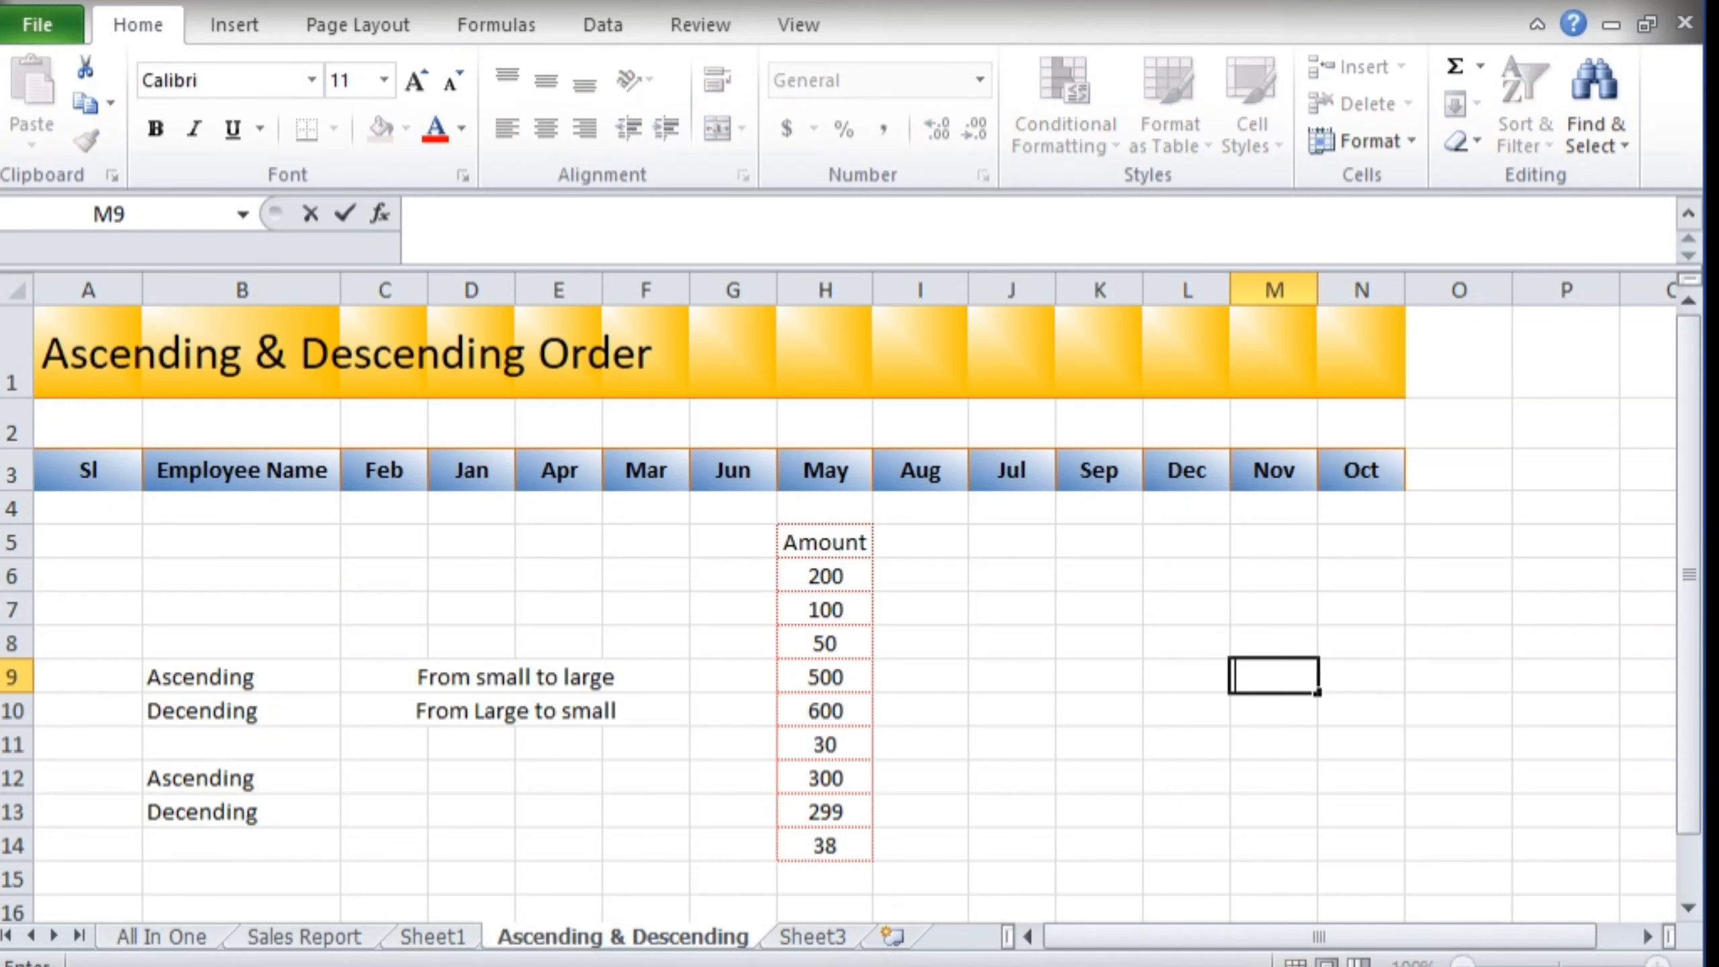
# Step: Correct the misspelled label in cell B10 to "Descending"
pyautogui.doubleClick(176, 711)
pyautogui.write('s')
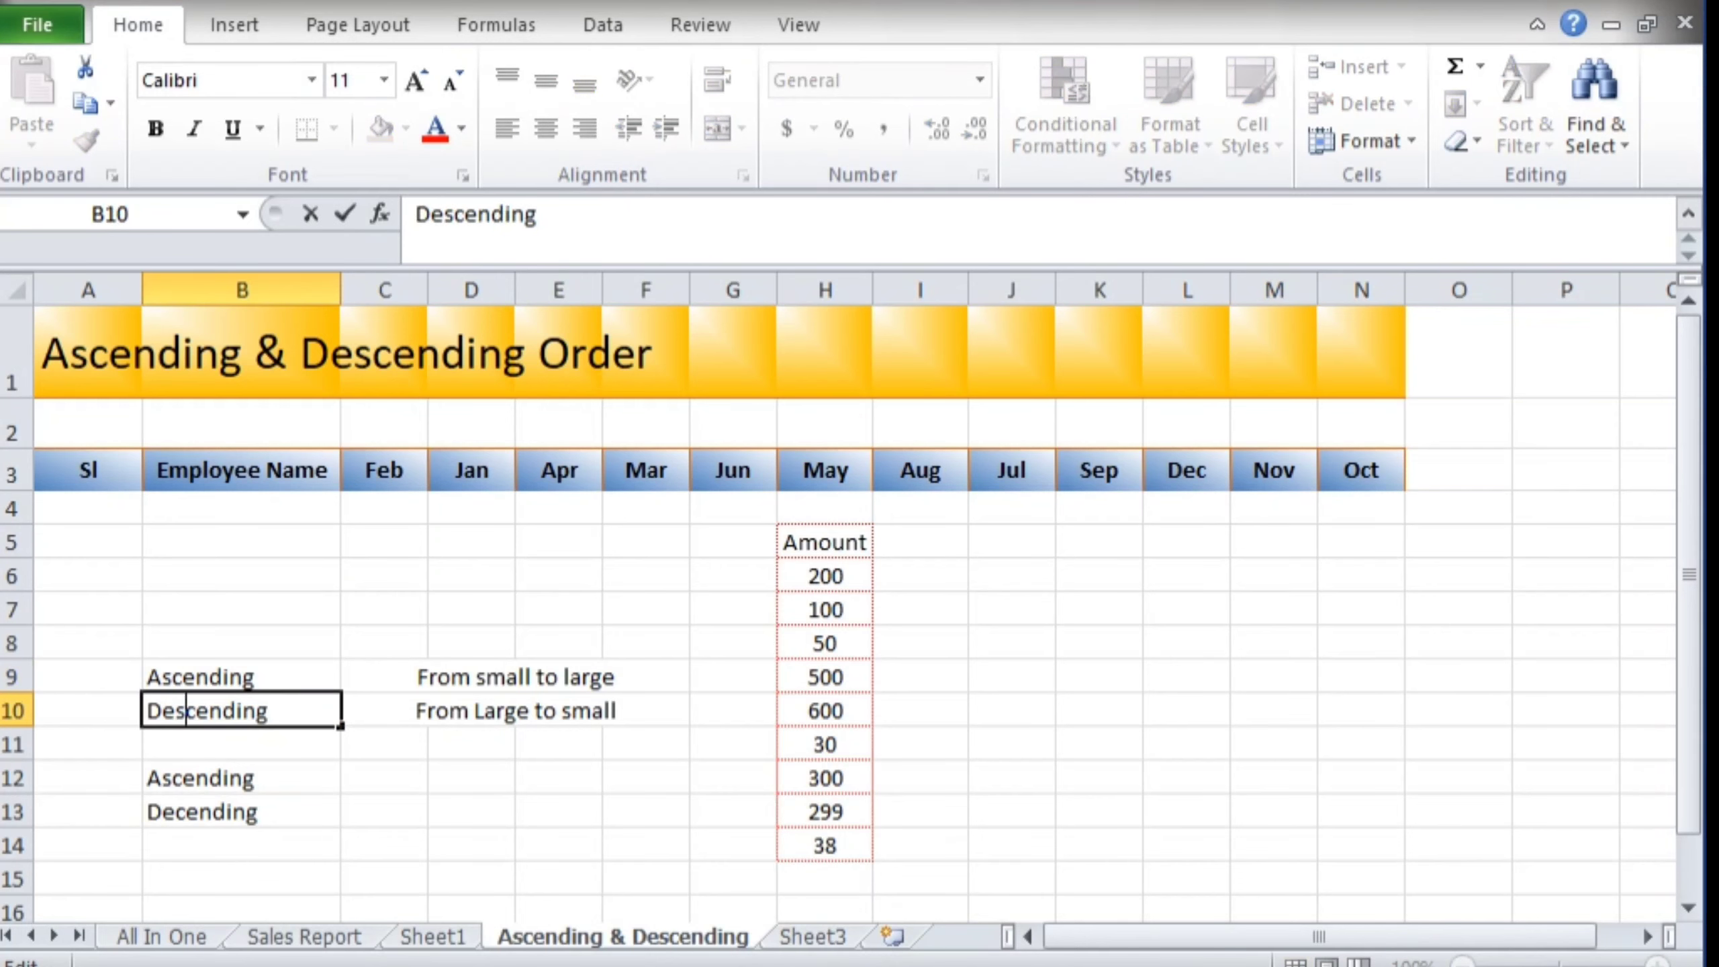
pyautogui.click(196, 778)
pyautogui.click(514, 677)
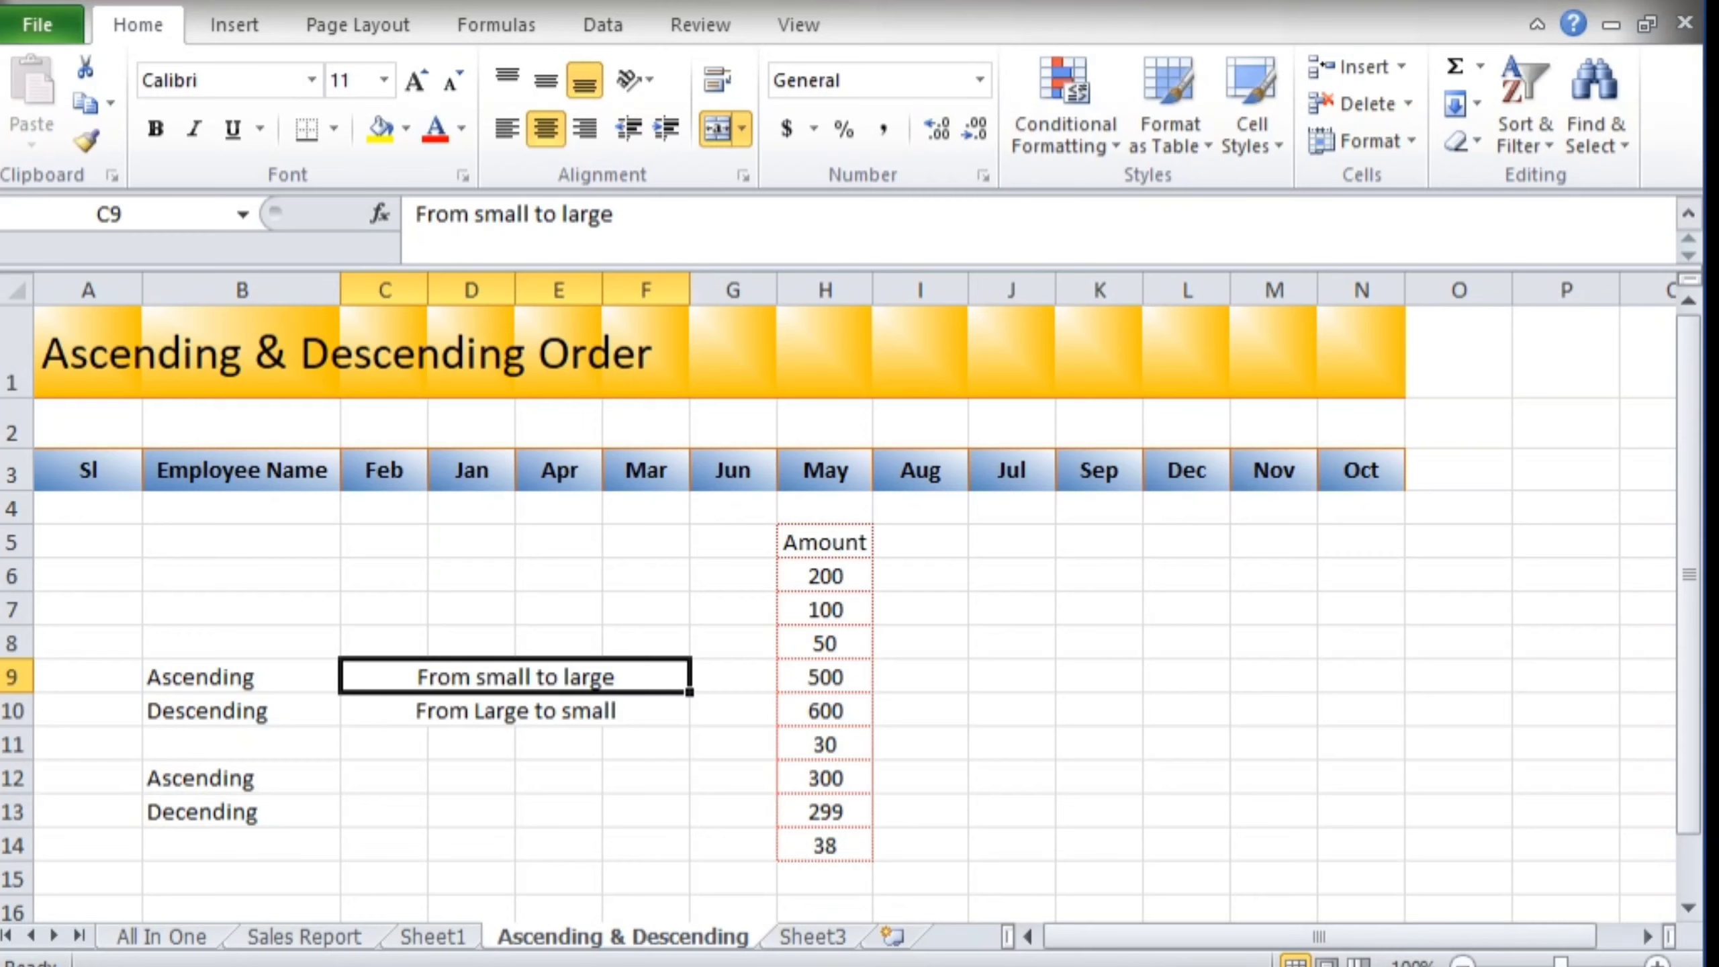
# Step: Move the entire Nov column so that it sits directly before the Dec column
pyautogui.click(383, 470)
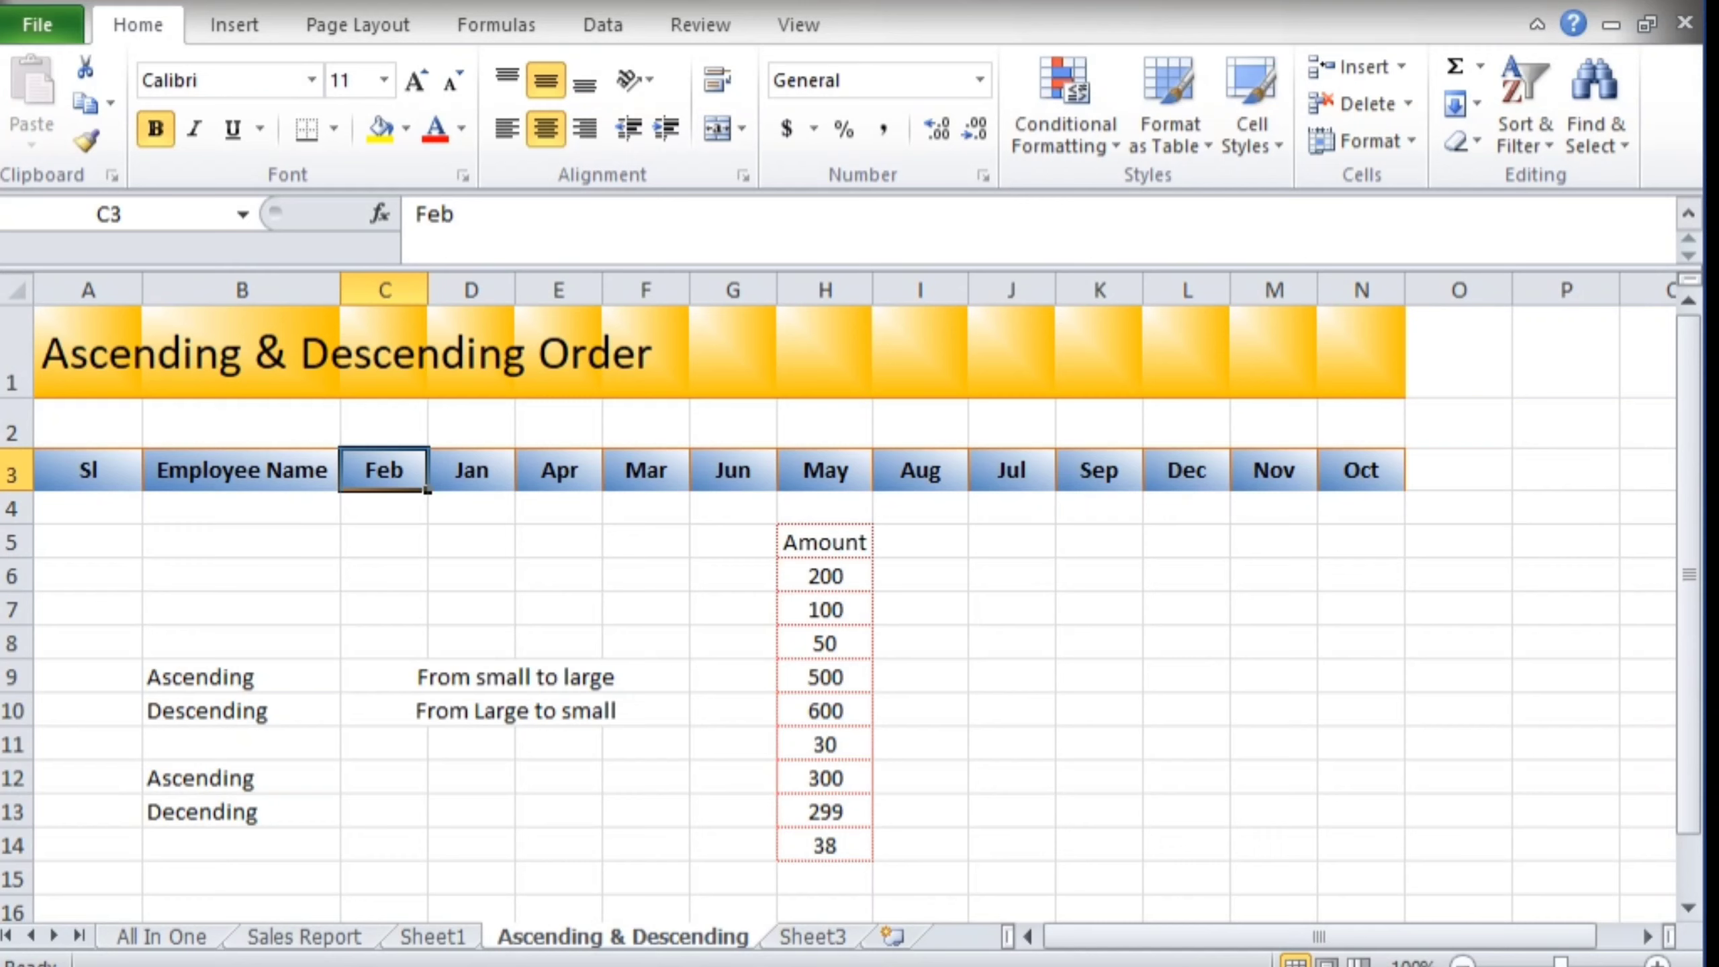
pyautogui.moveTo(383, 470); pyautogui.dragTo(1361, 470)
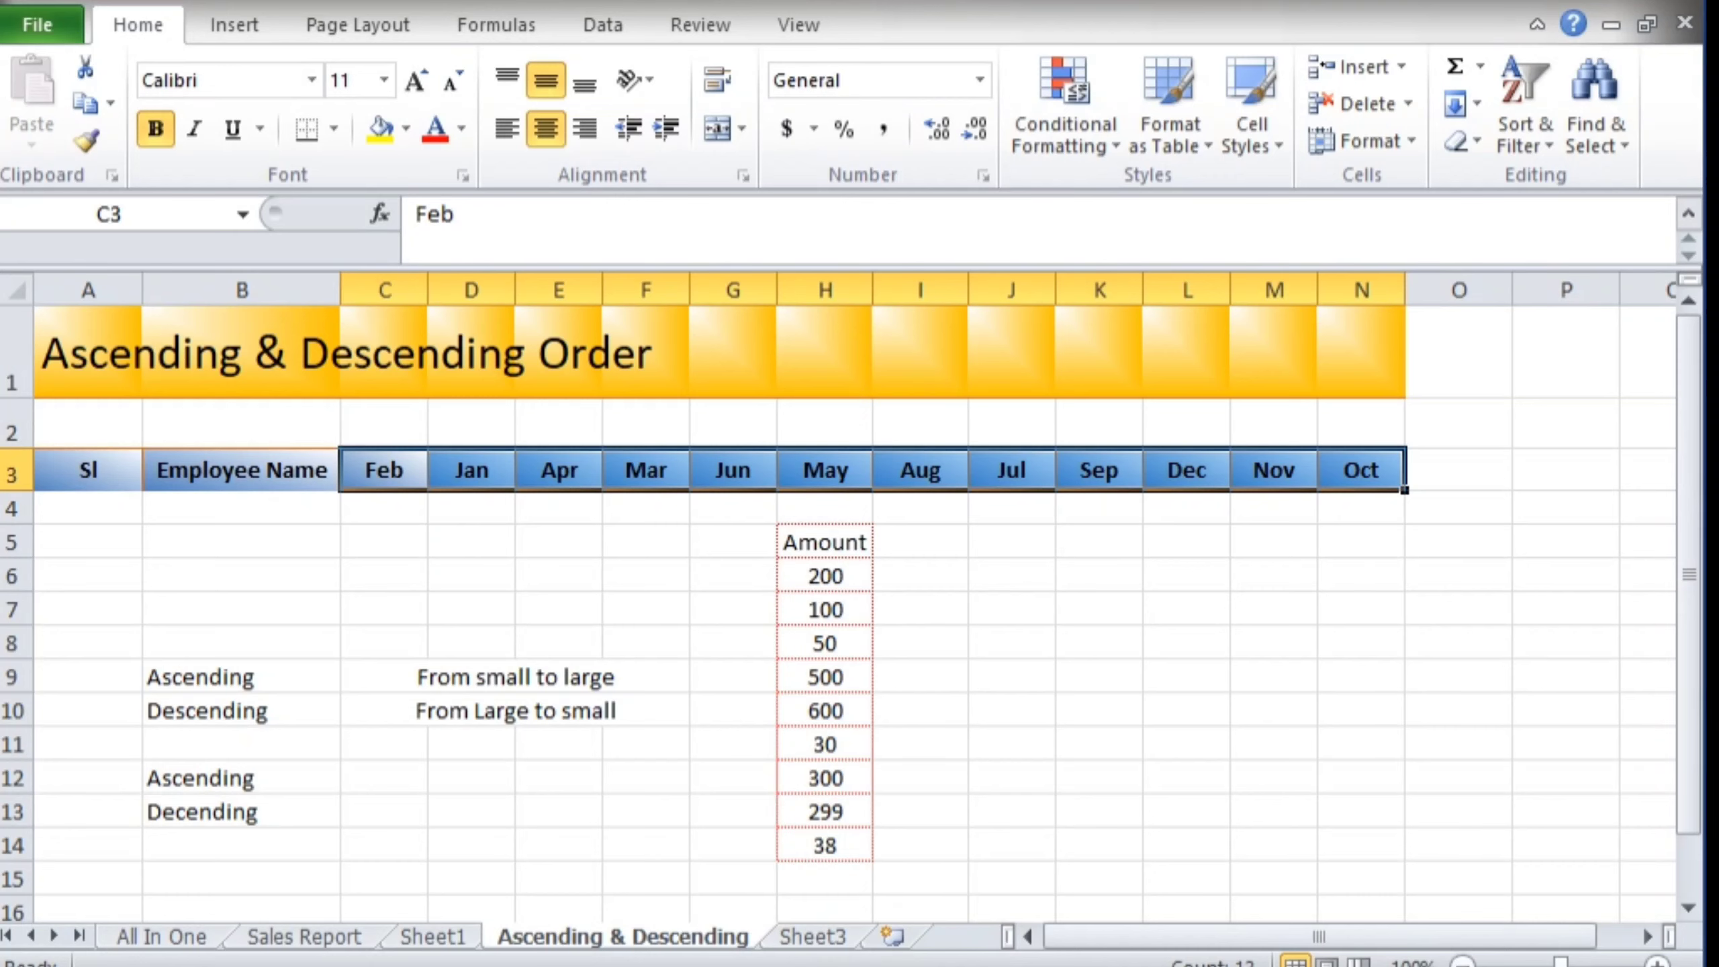
pyautogui.click(1273, 470)
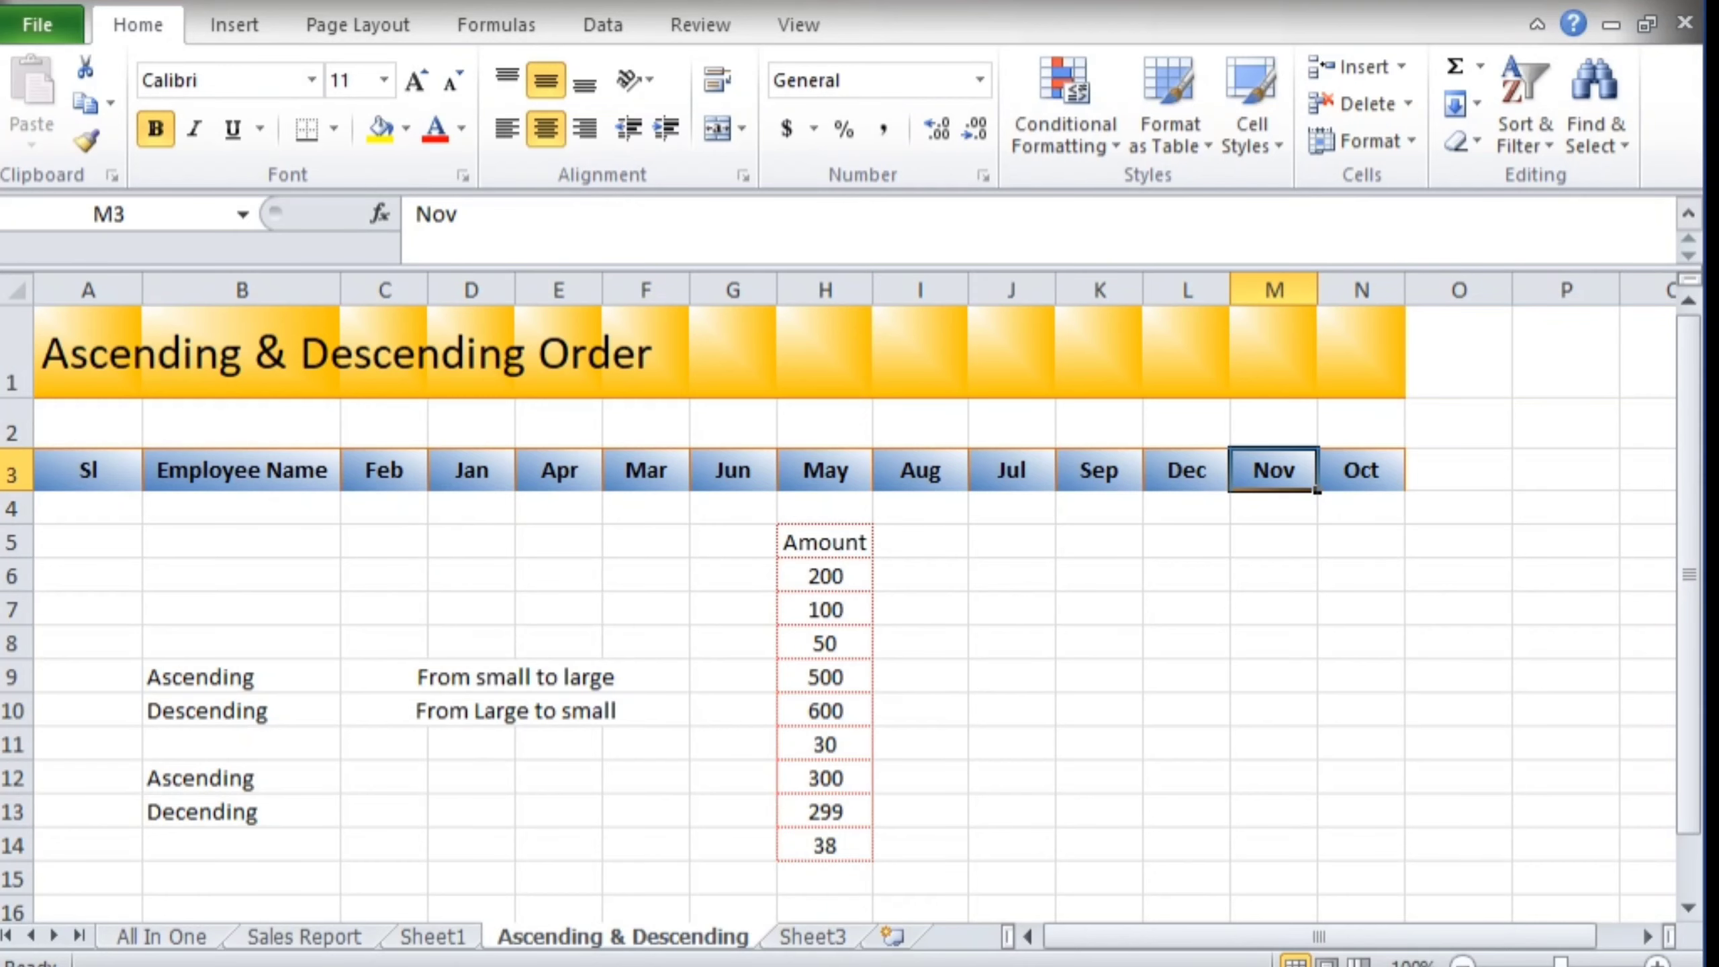
pyautogui.click(1187, 470)
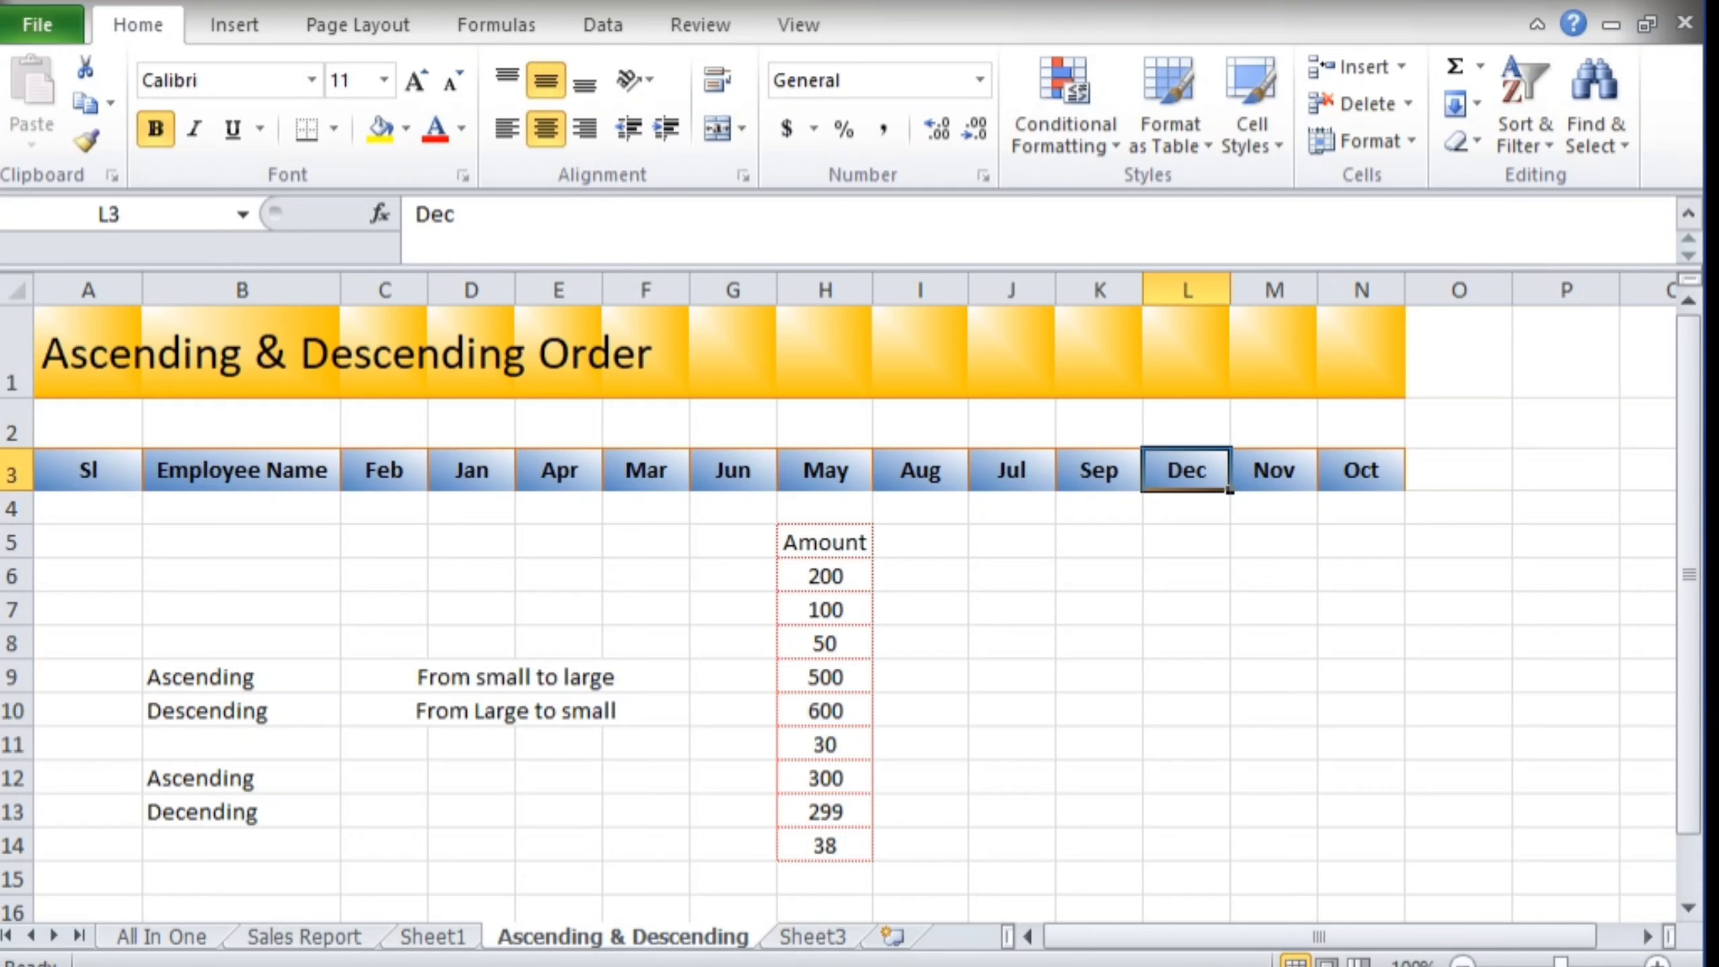
pyautogui.click(1273, 291)
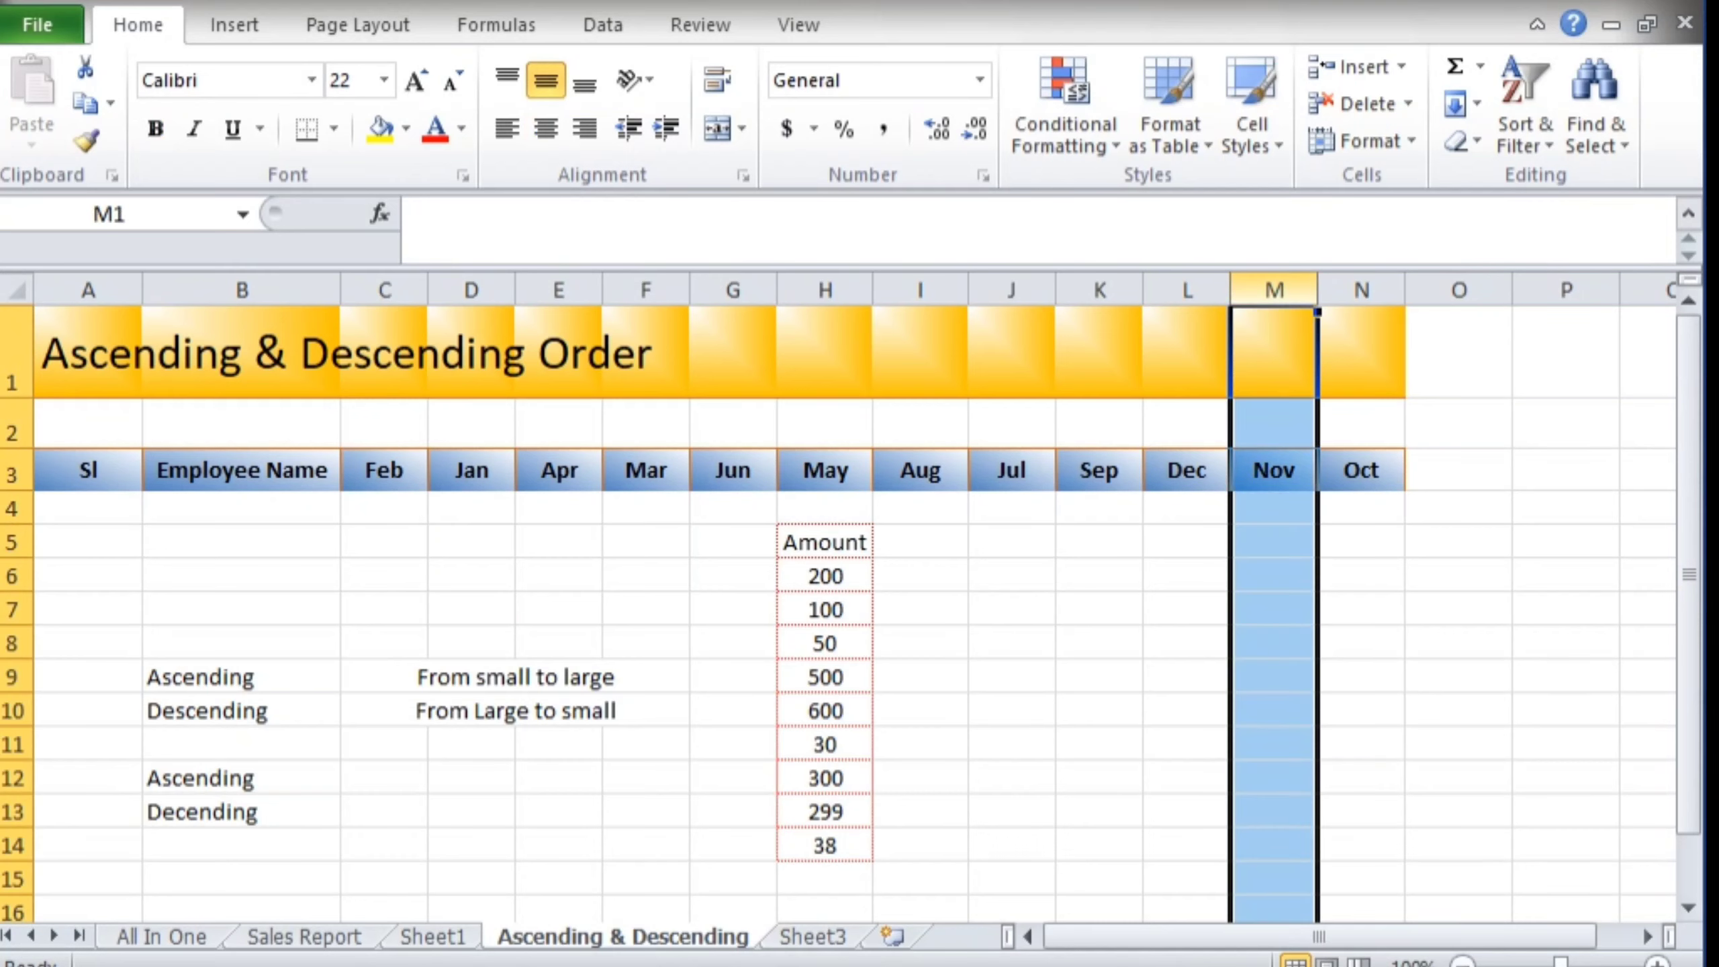
pyautogui.hotkey('ctrl', 'x')
pyautogui.rightClick(1188, 291)
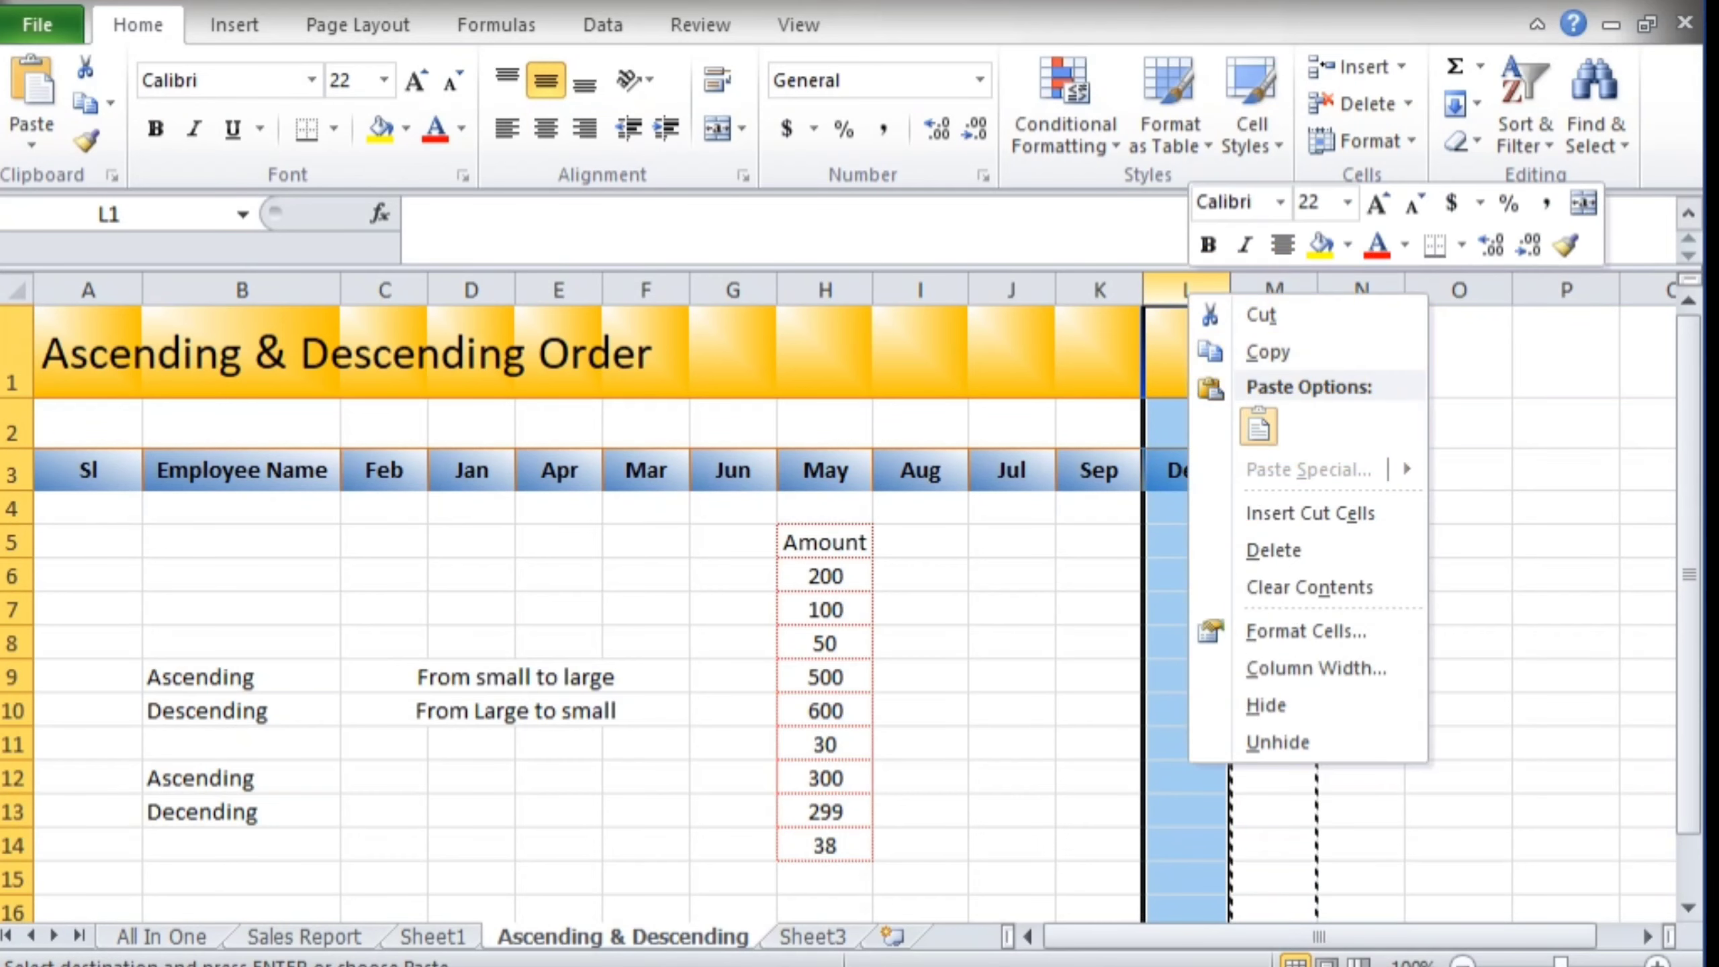
pyautogui.click(1309, 513)
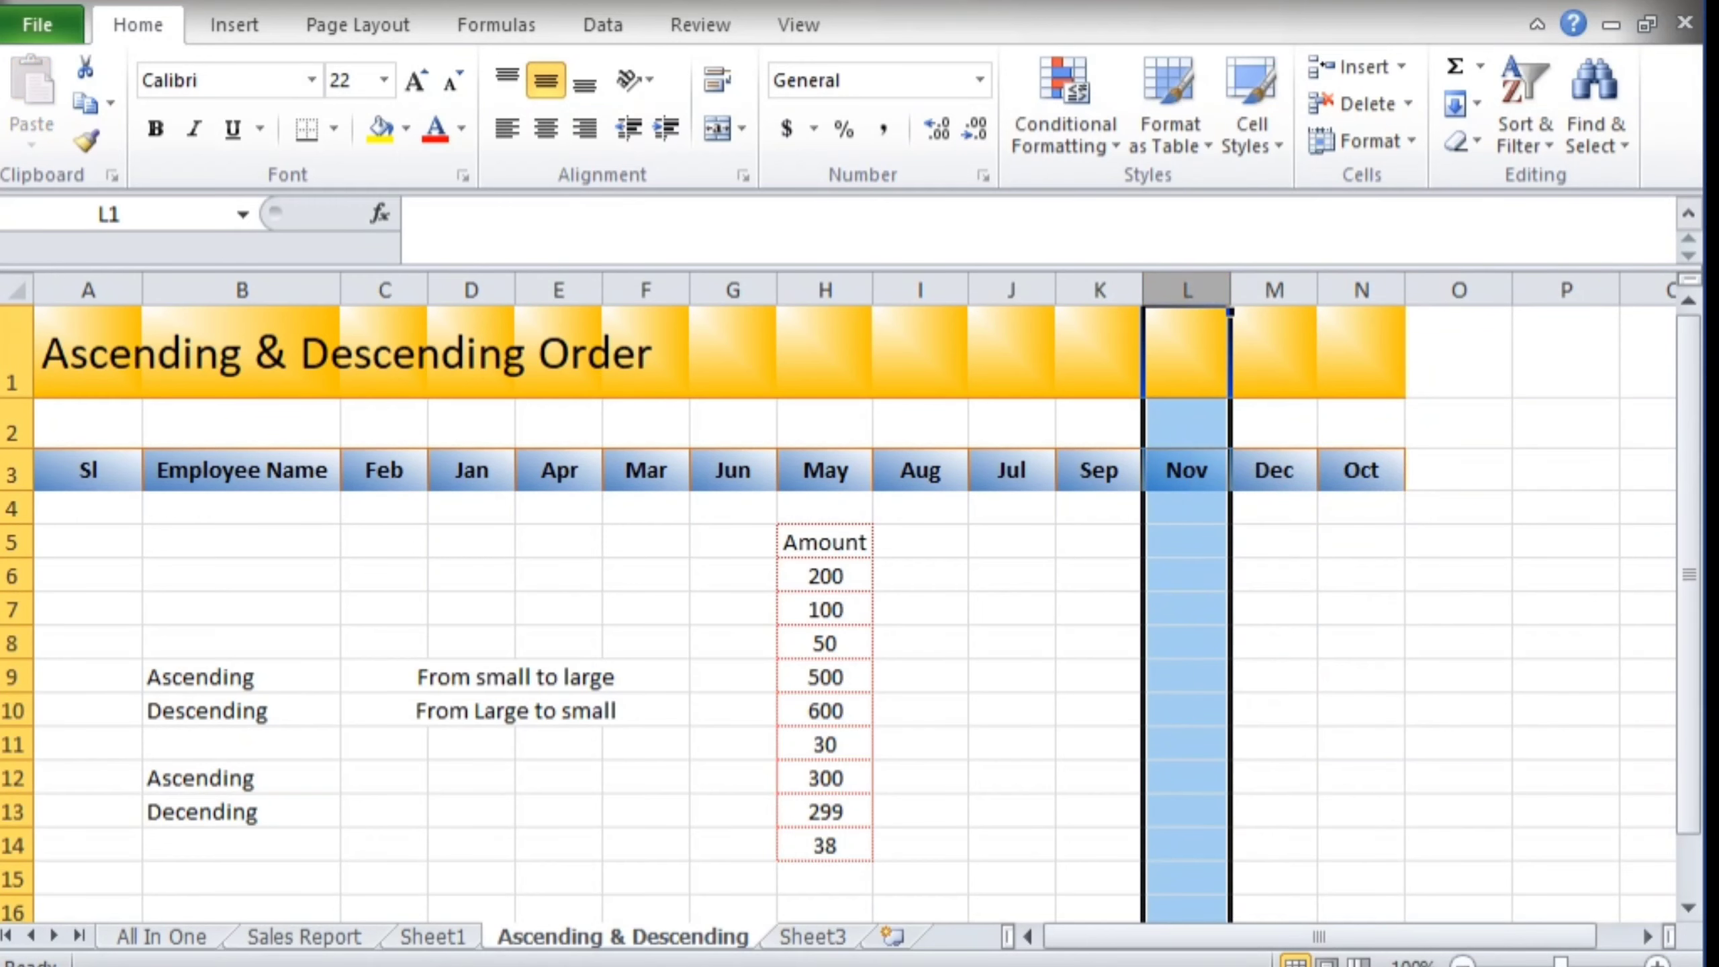
# Step: Move the entire Oct column so that it sits directly before the Nov column
pyautogui.click(1273, 470)
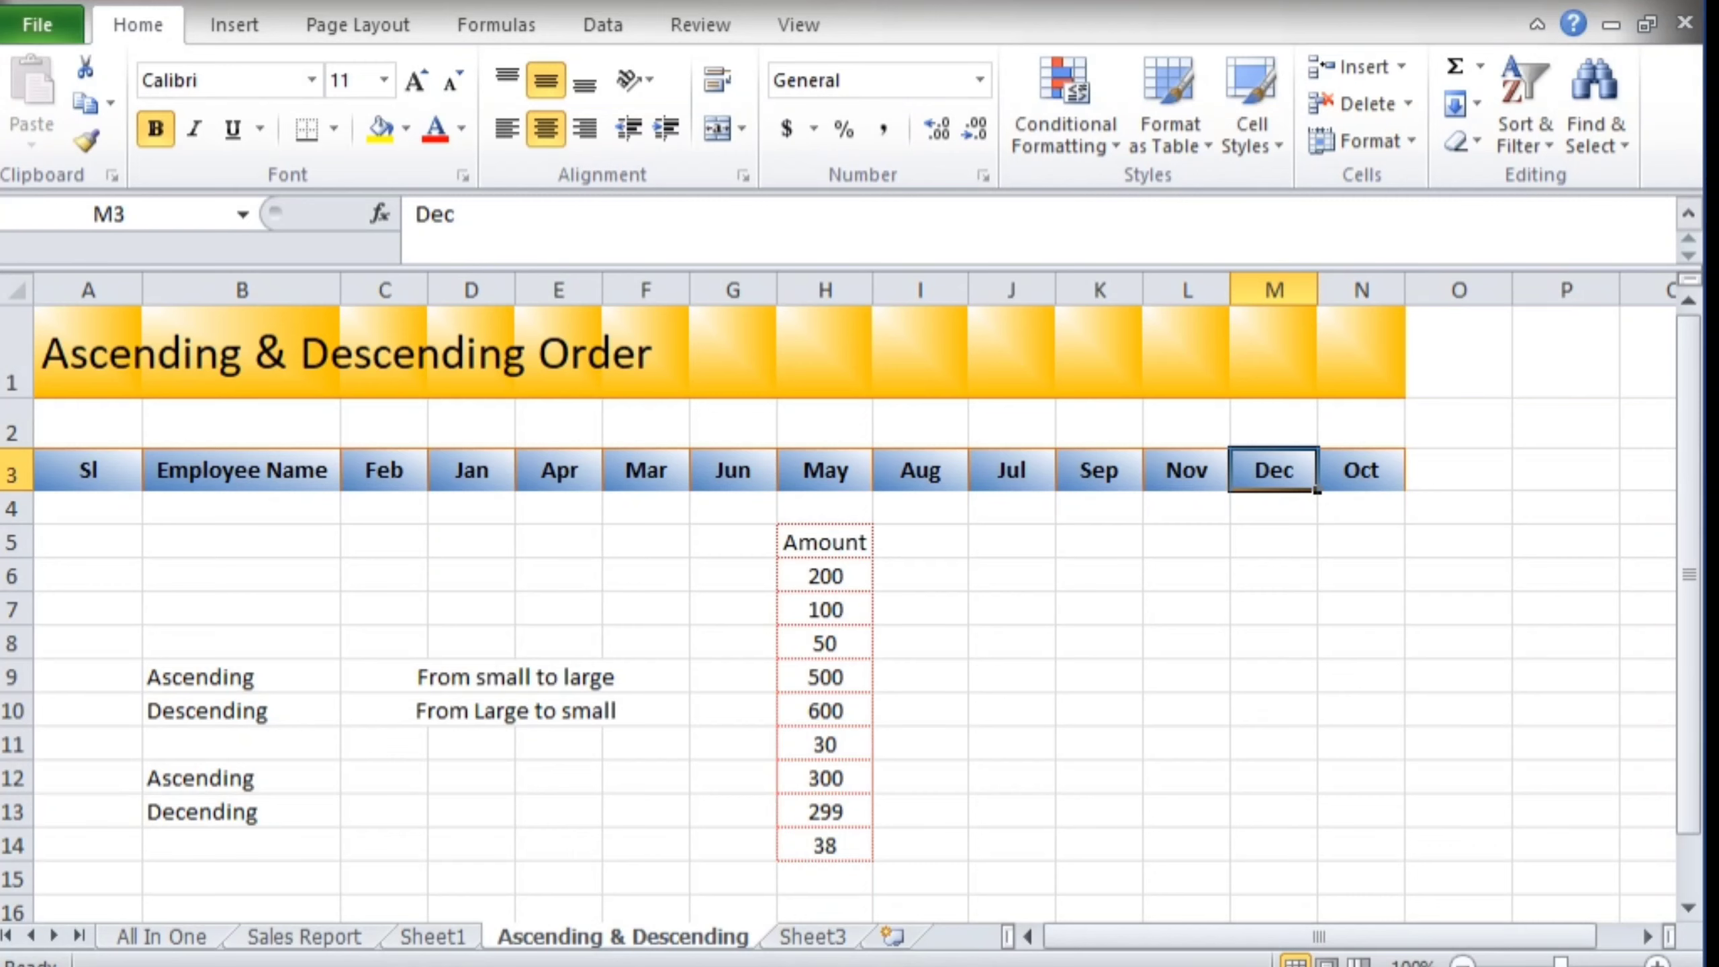
pyautogui.click(1362, 290)
pyautogui.hotkey('ctrl', 'x')
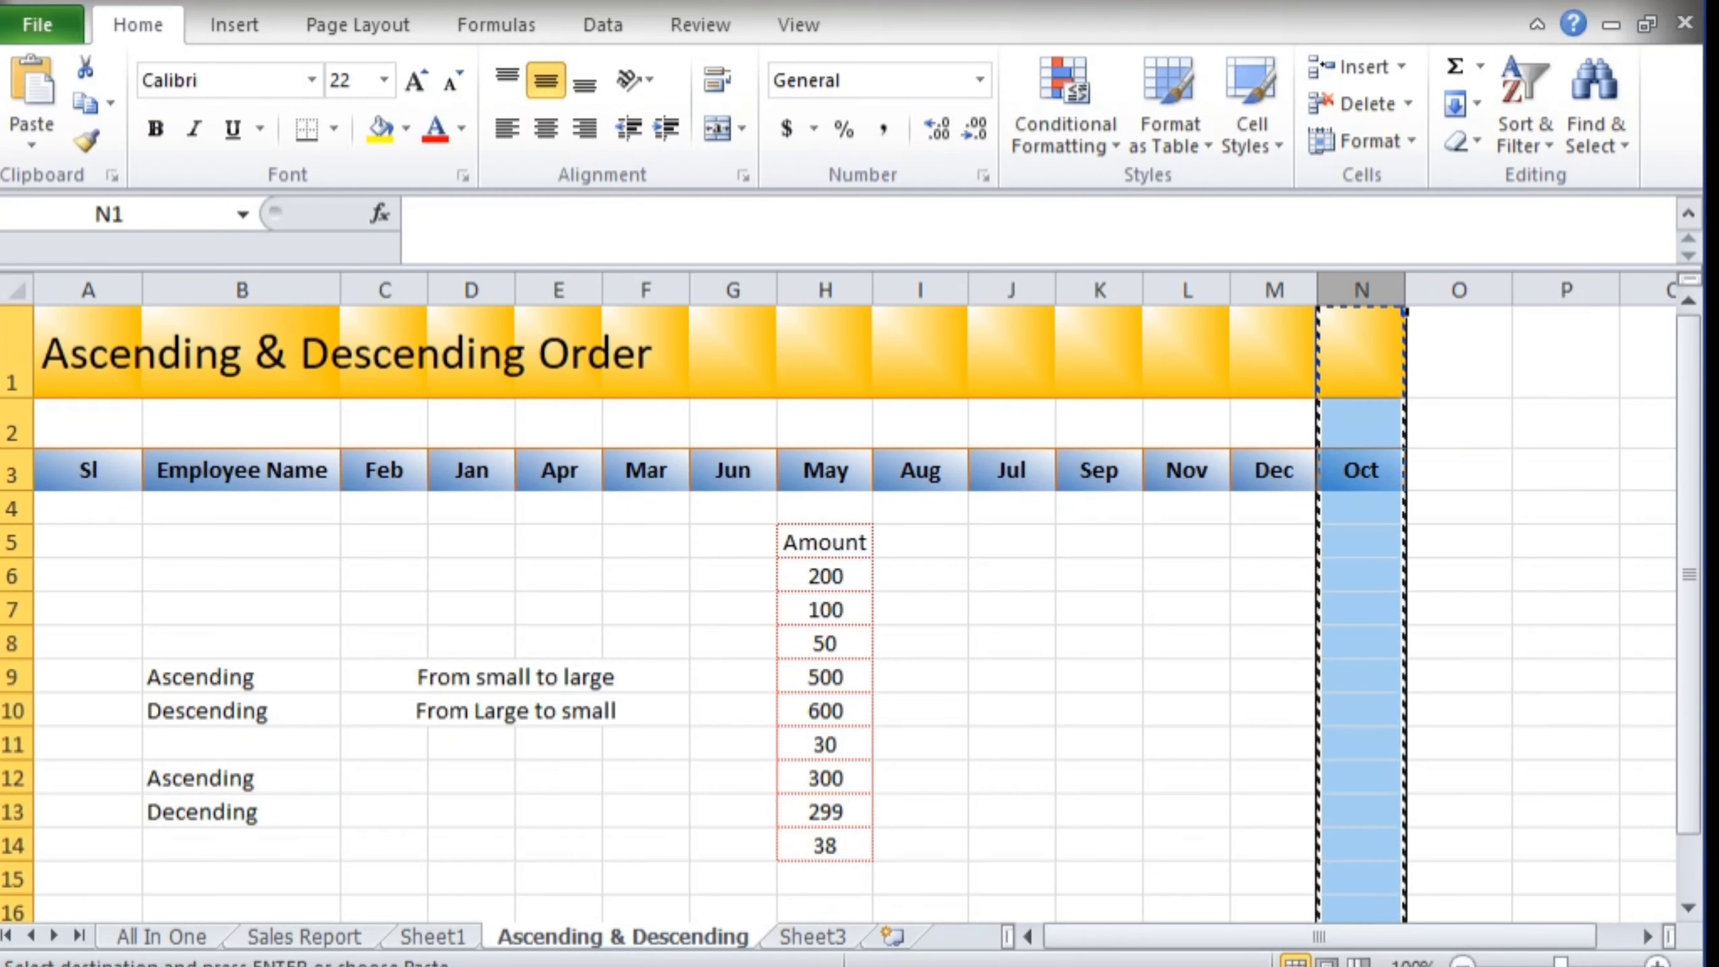
pyautogui.click(1188, 290)
pyautogui.rightClick(1178, 292)
pyautogui.click(1295, 512)
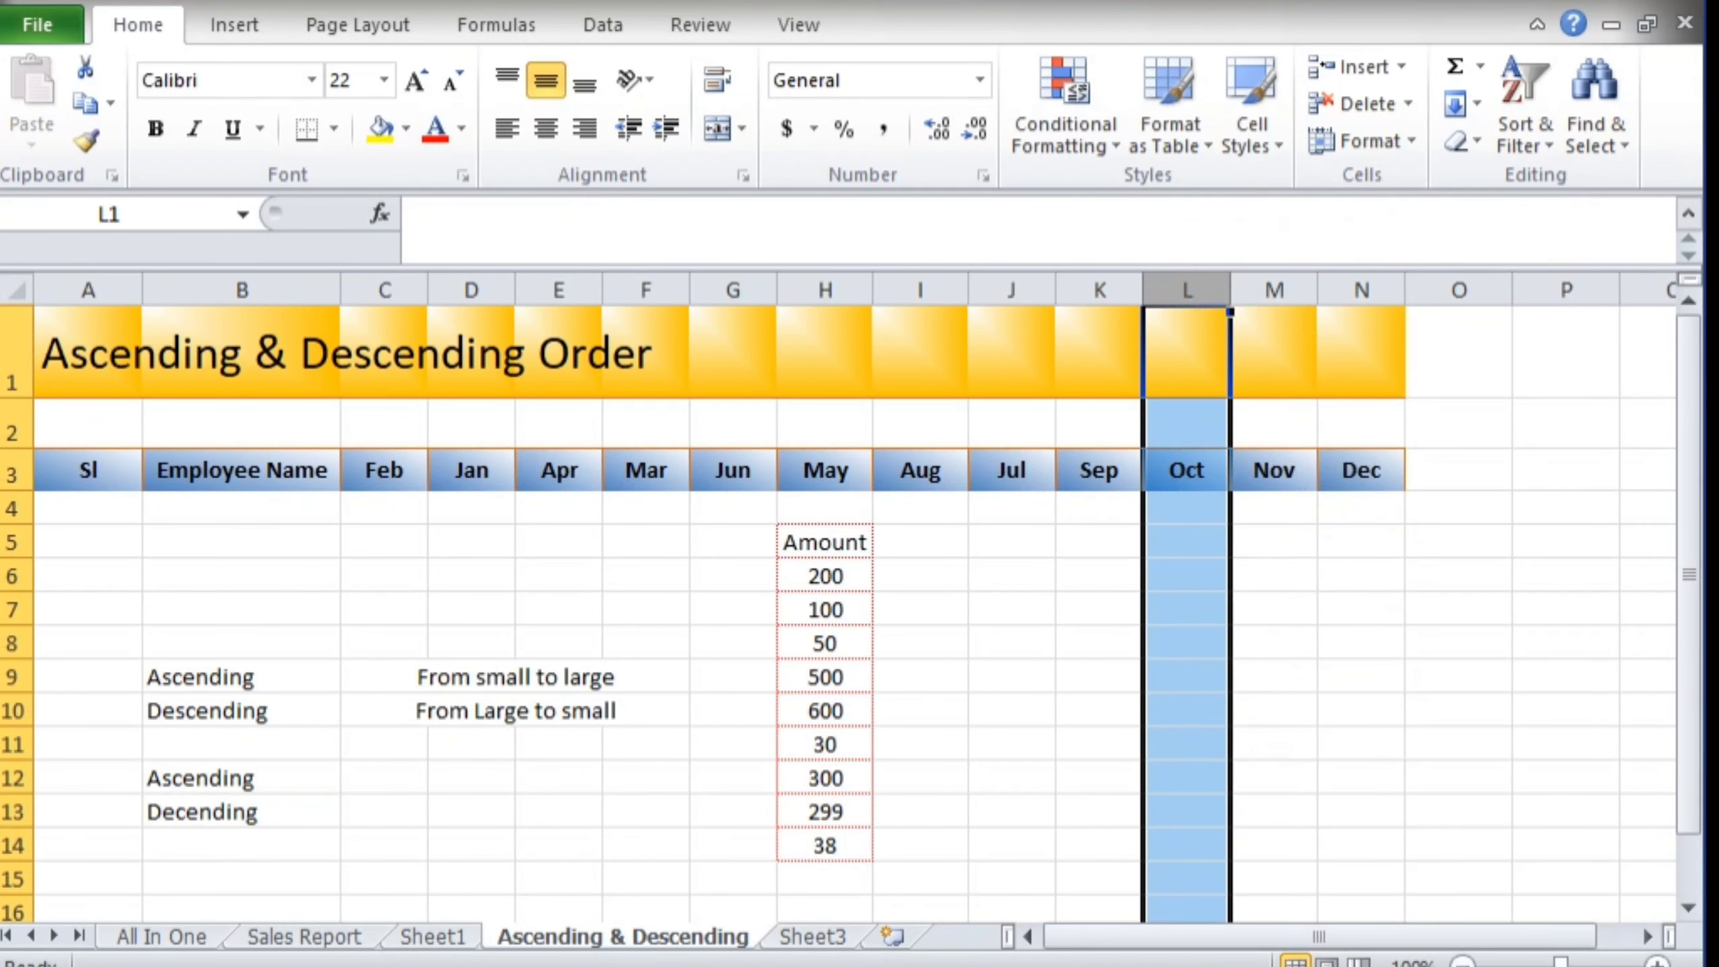
pyautogui.click(1186, 470)
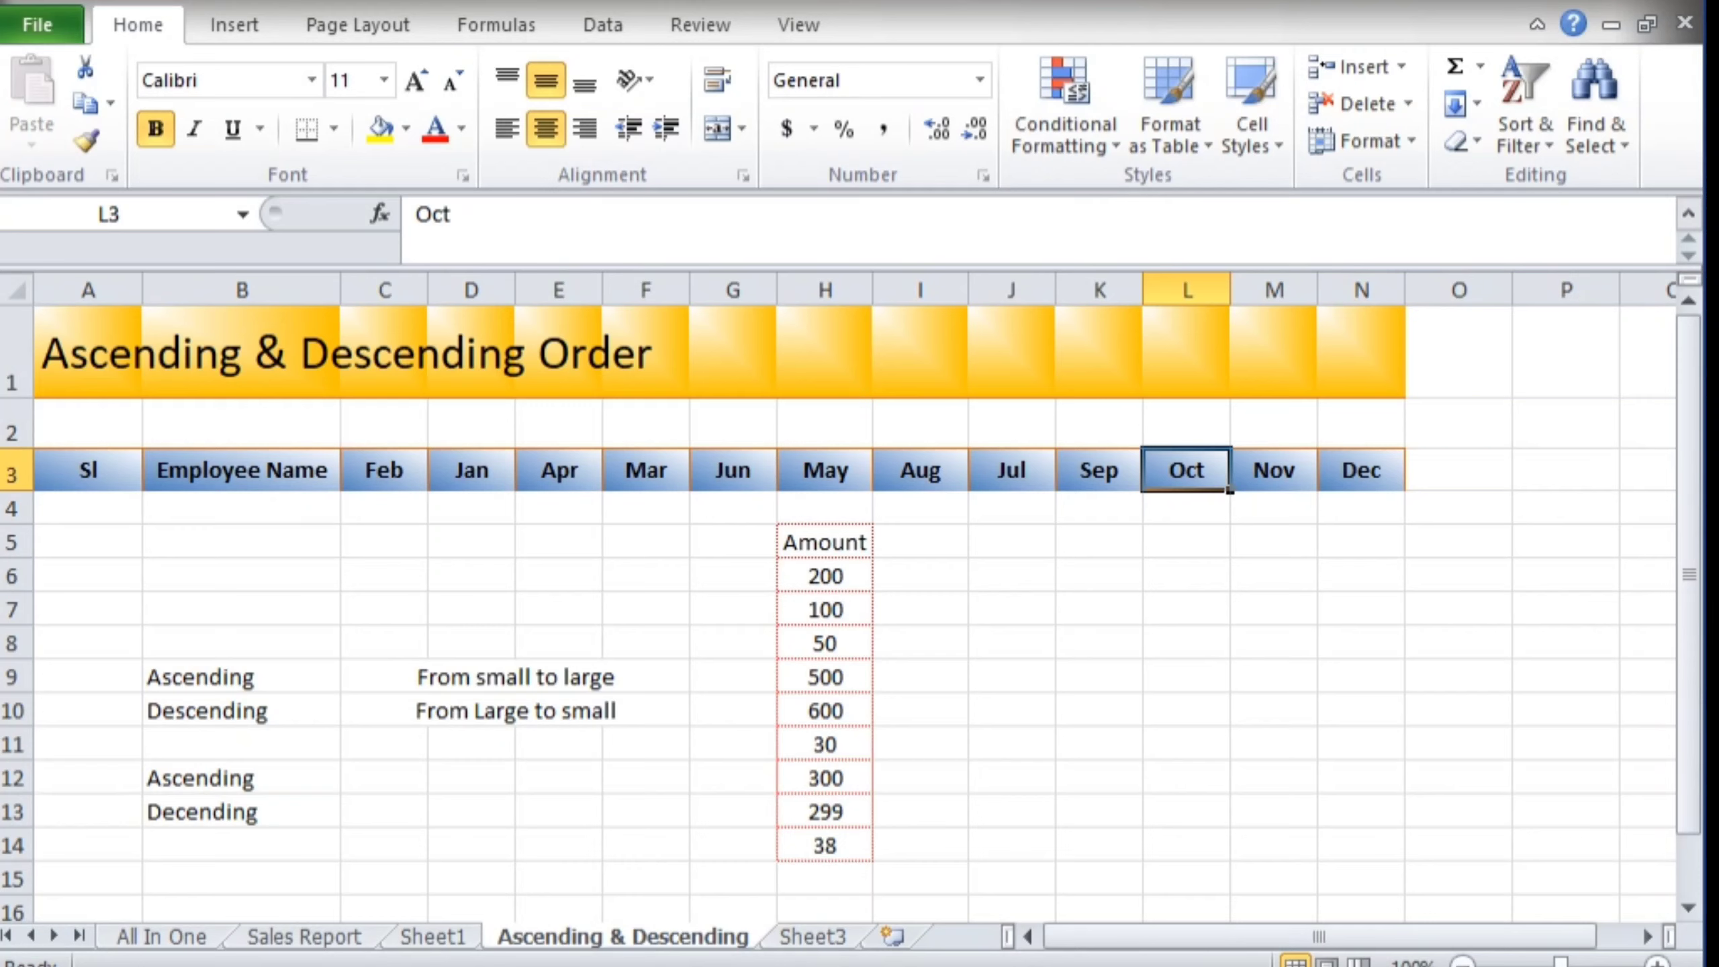
# Step: Enter month numbers in row 2 above the first four months: 1 for Jan, 2 for Feb, 3 for Mar and 4 for Apr
pyautogui.moveTo(383, 423); pyautogui.dragTo(1361, 424)
pyautogui.moveTo(384, 423); pyautogui.dragTo(1361, 470)
pyautogui.click(471, 424)
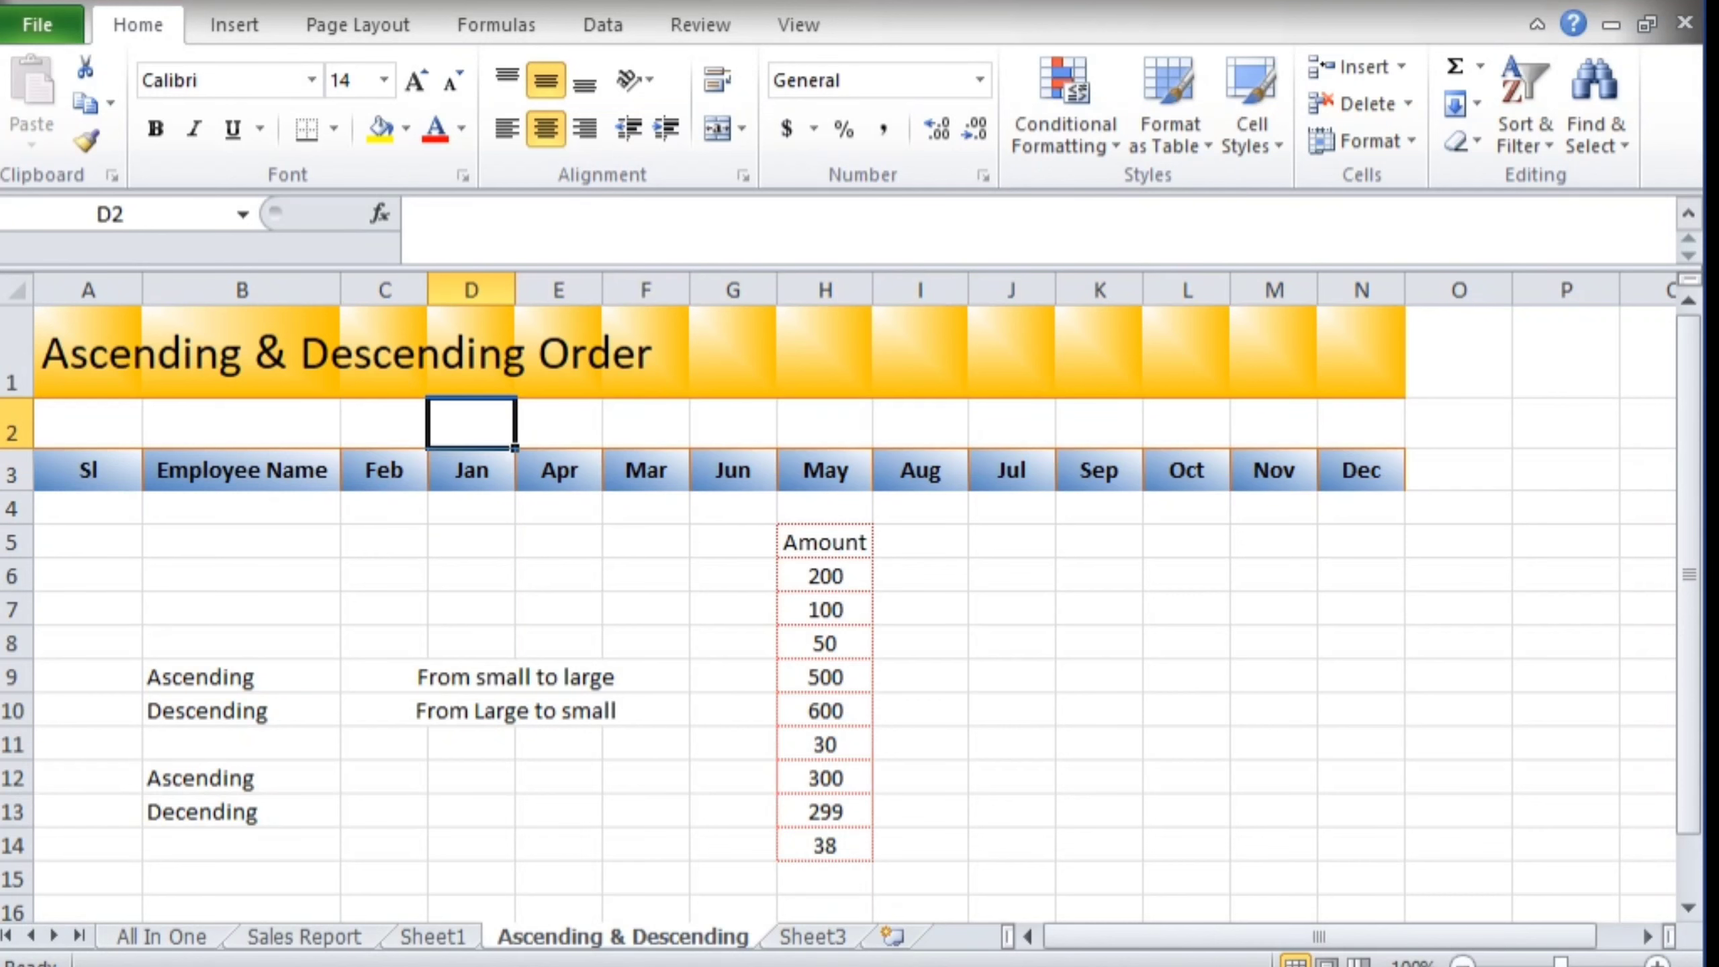
pyautogui.write('1')
pyautogui.press('Left')
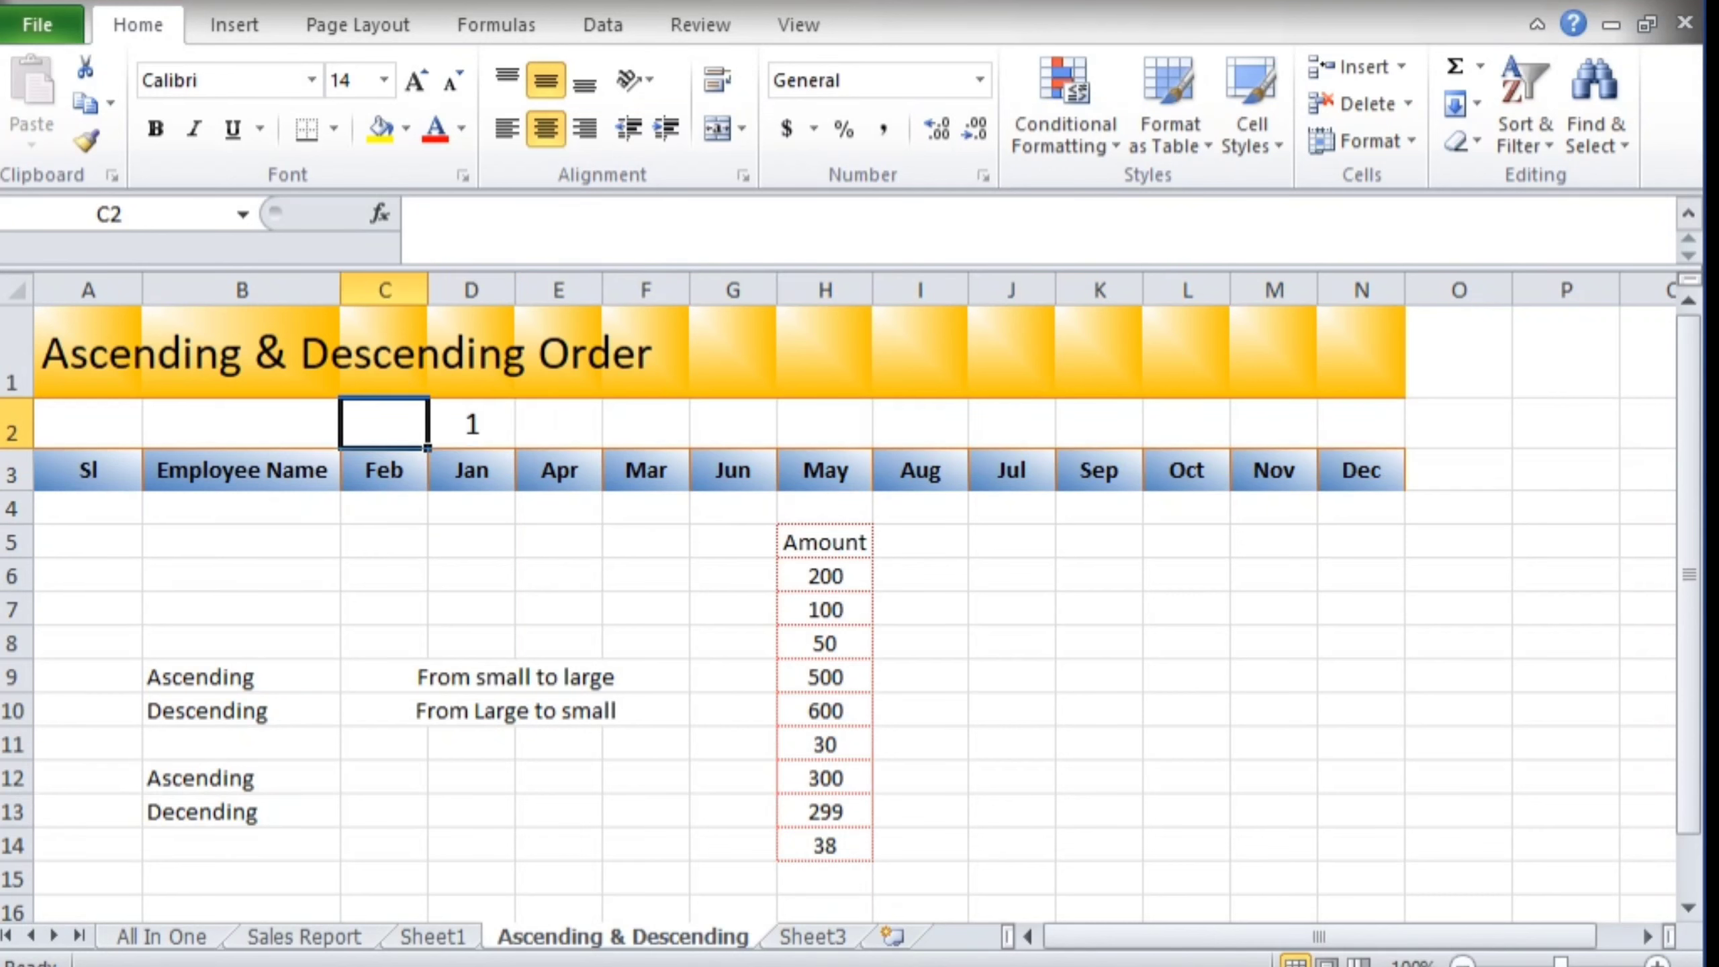
pyautogui.write('2')
pyautogui.press('Right')
pyautogui.press('Right')
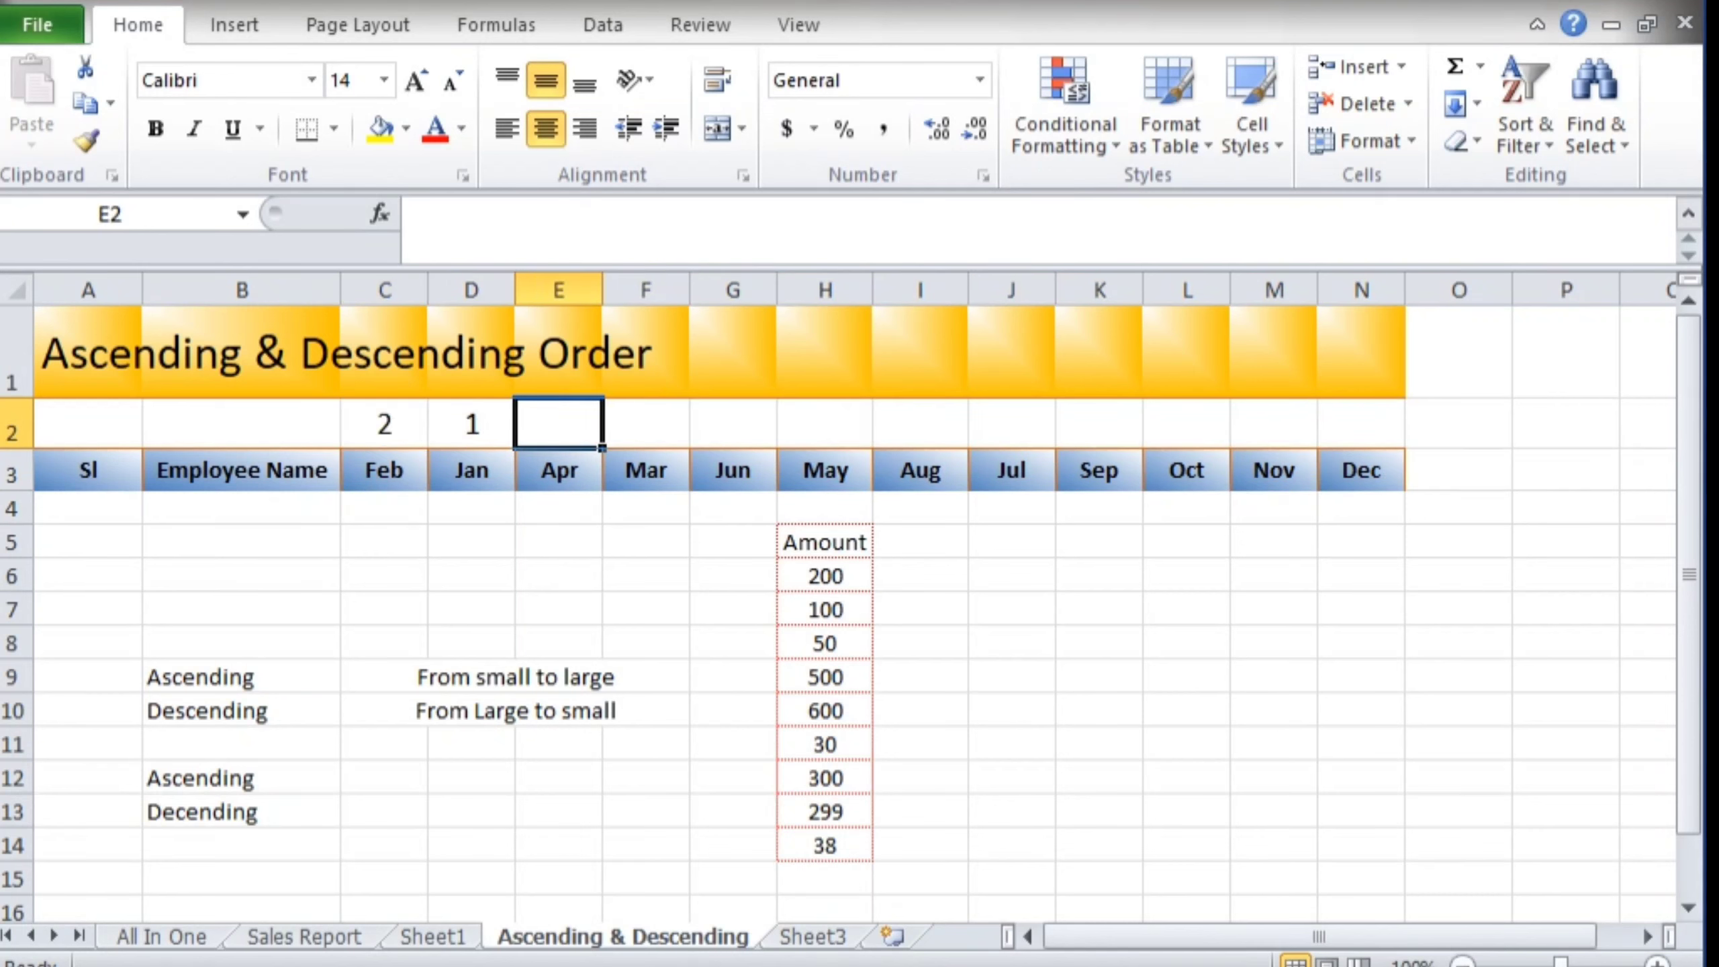
pyautogui.press('Right')
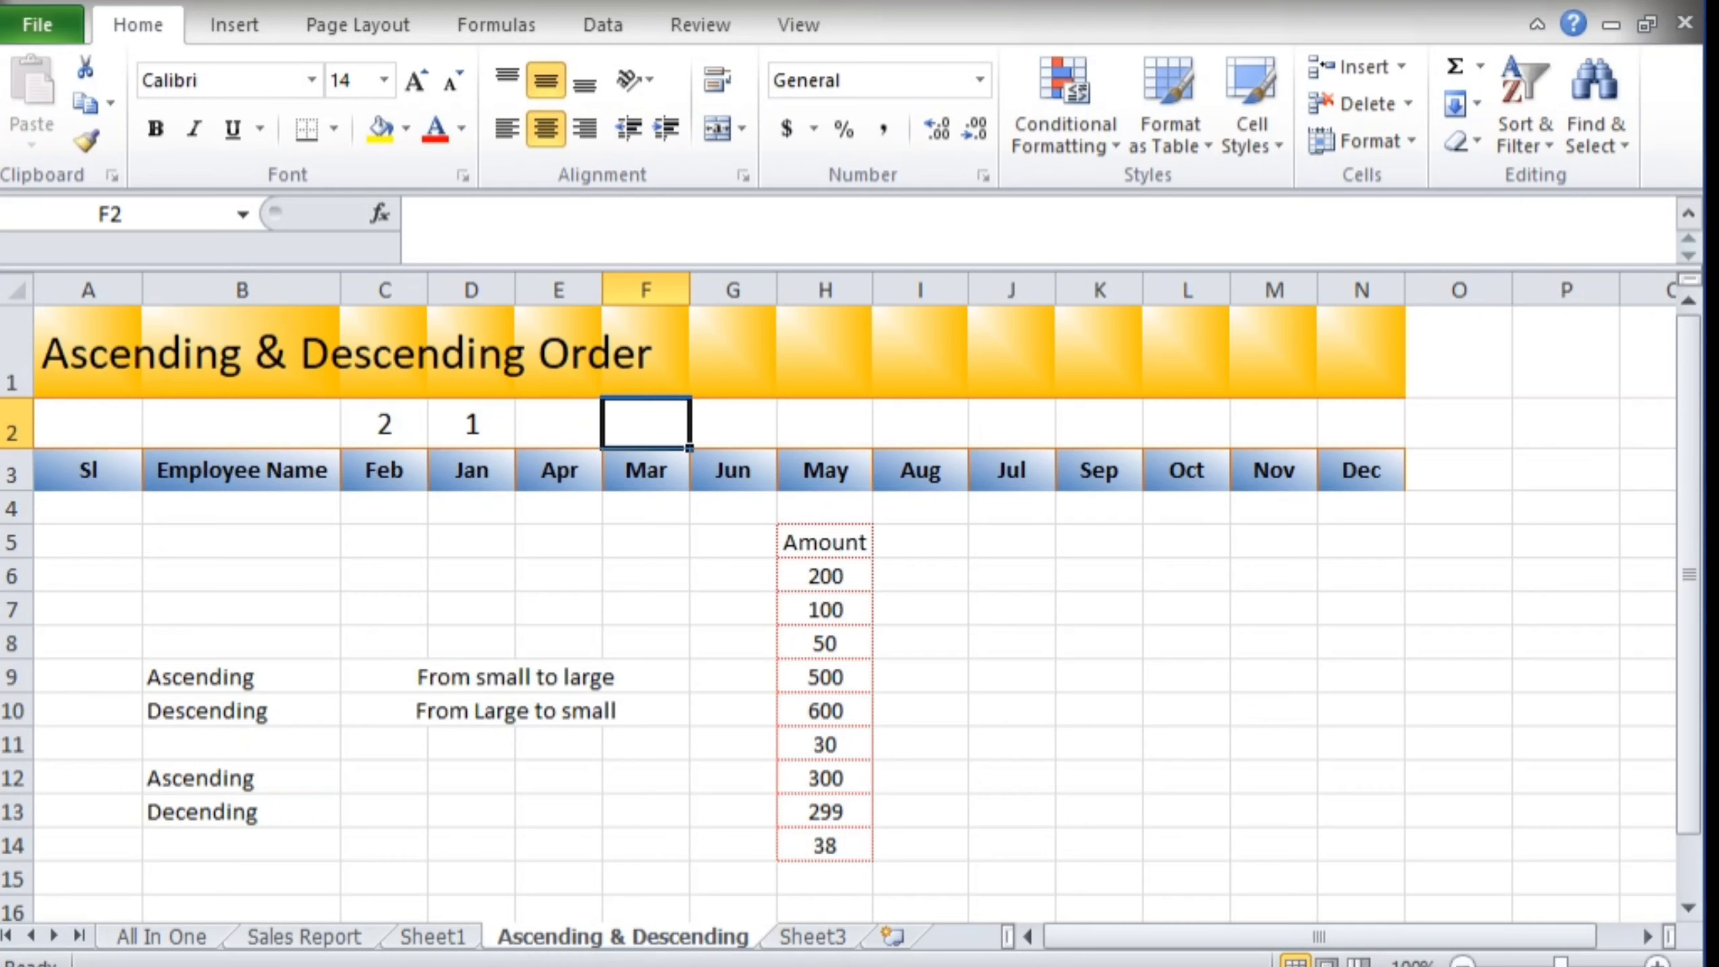
pyautogui.write('3')
pyautogui.press('Left')
pyautogui.write('4')
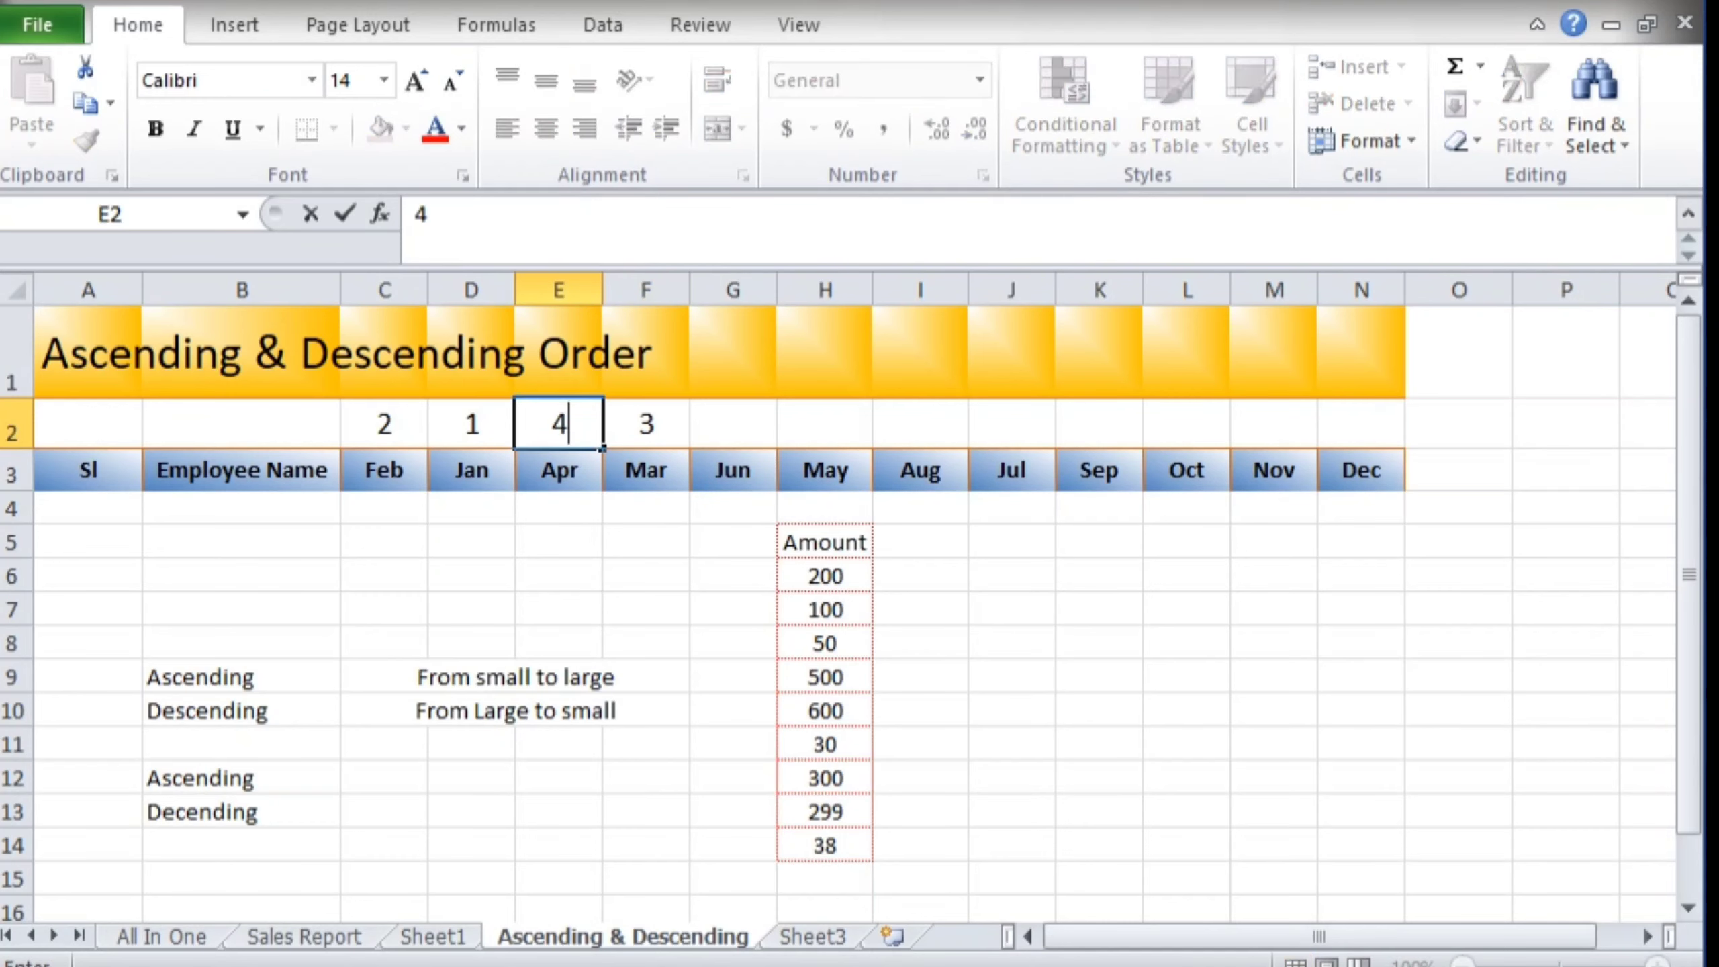
# Step: Enter month numbers in row 2 for the middle months: 5 above May, 6 above Jun, 7 above Jul and 8 above Aug
pyautogui.press('Right')
pyautogui.press('Right')
pyautogui.press('Right')
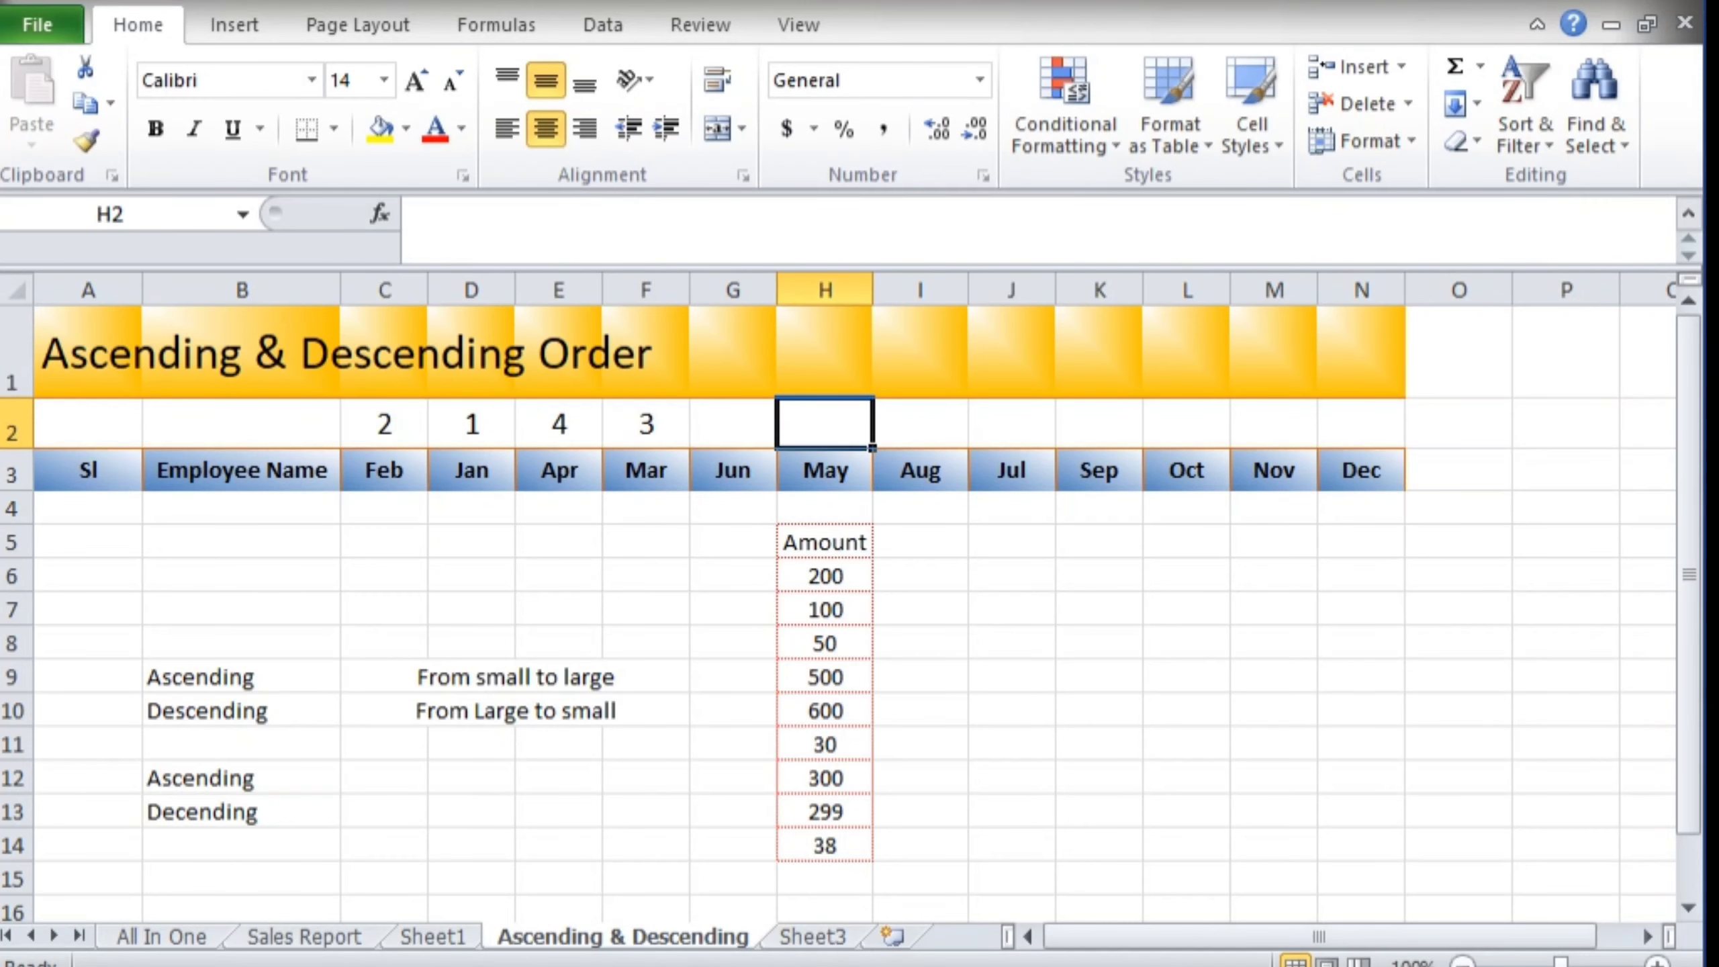
pyautogui.write('5')
pyautogui.press('Left')
pyautogui.write('6')
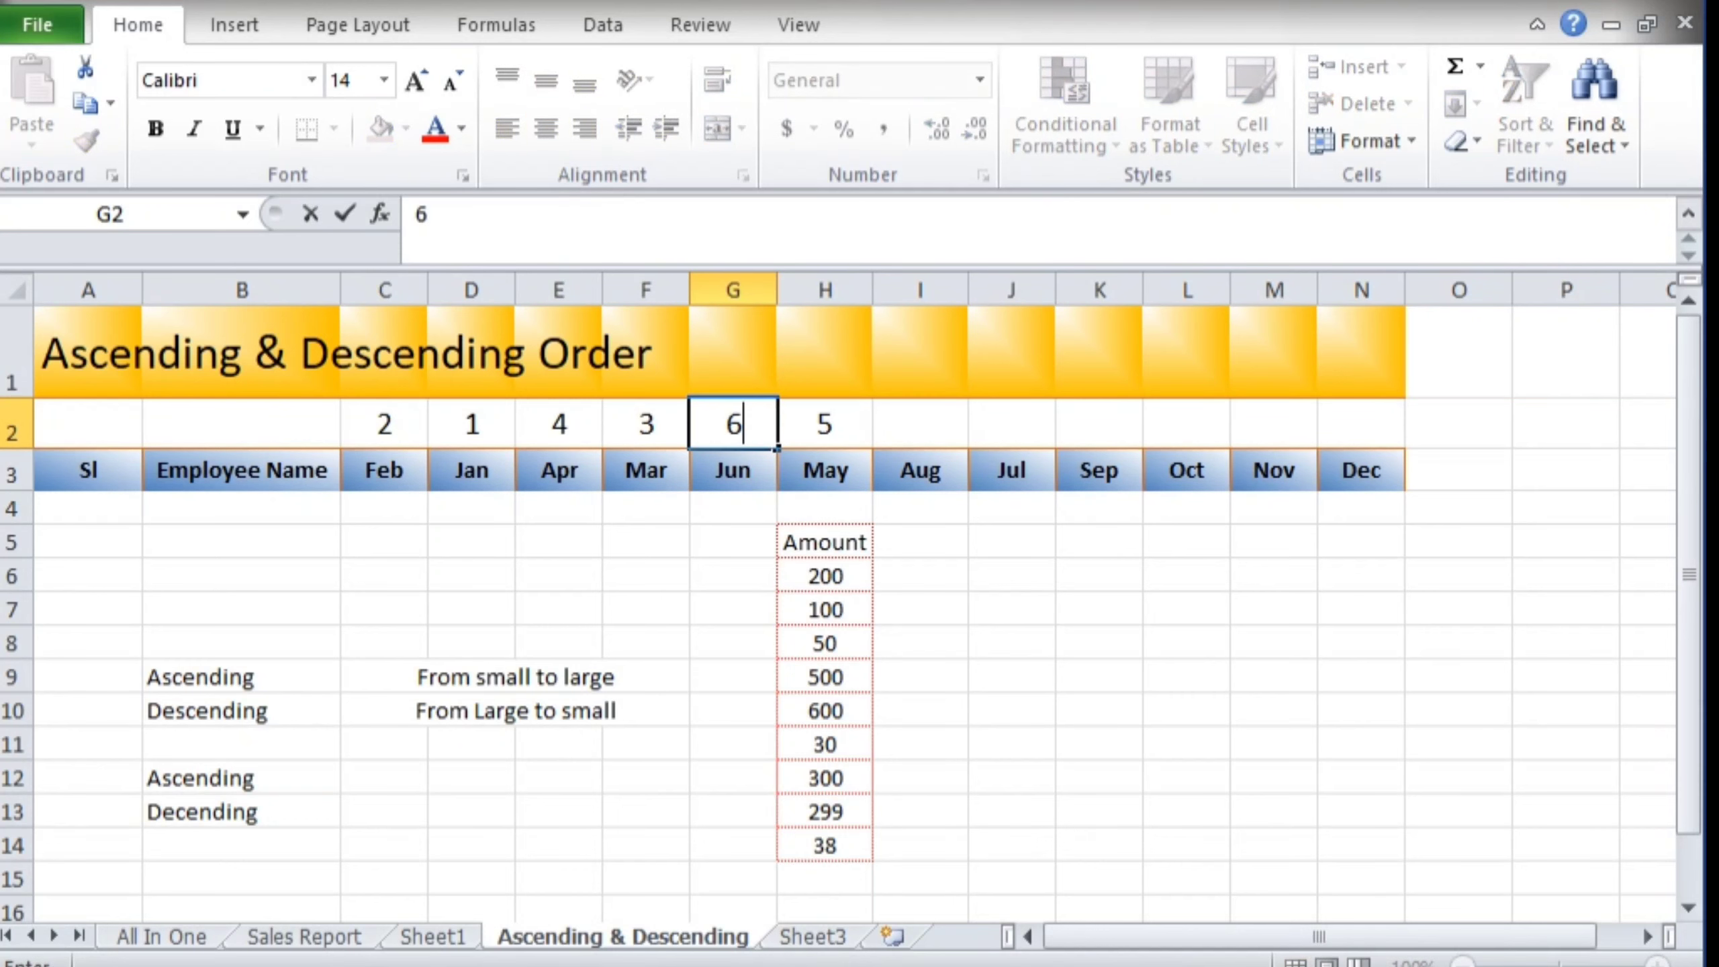
pyautogui.press('Right')
pyautogui.press('Right')
pyautogui.press('Right')
pyautogui.write('7')
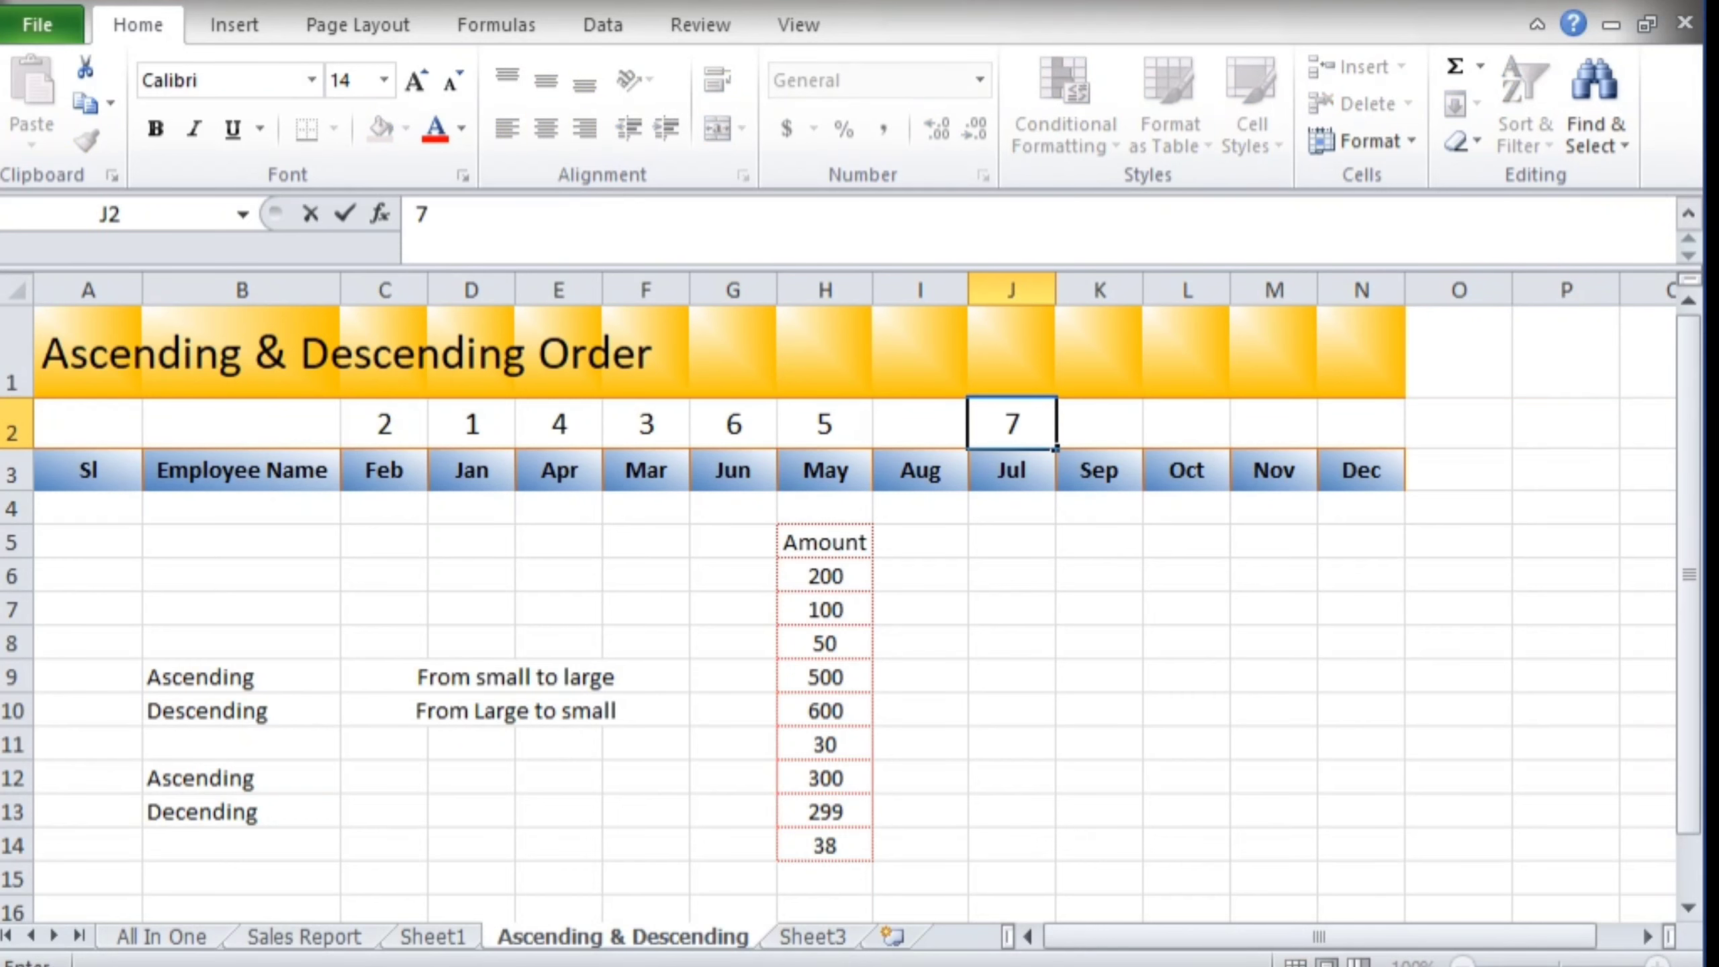
pyautogui.press('Left')
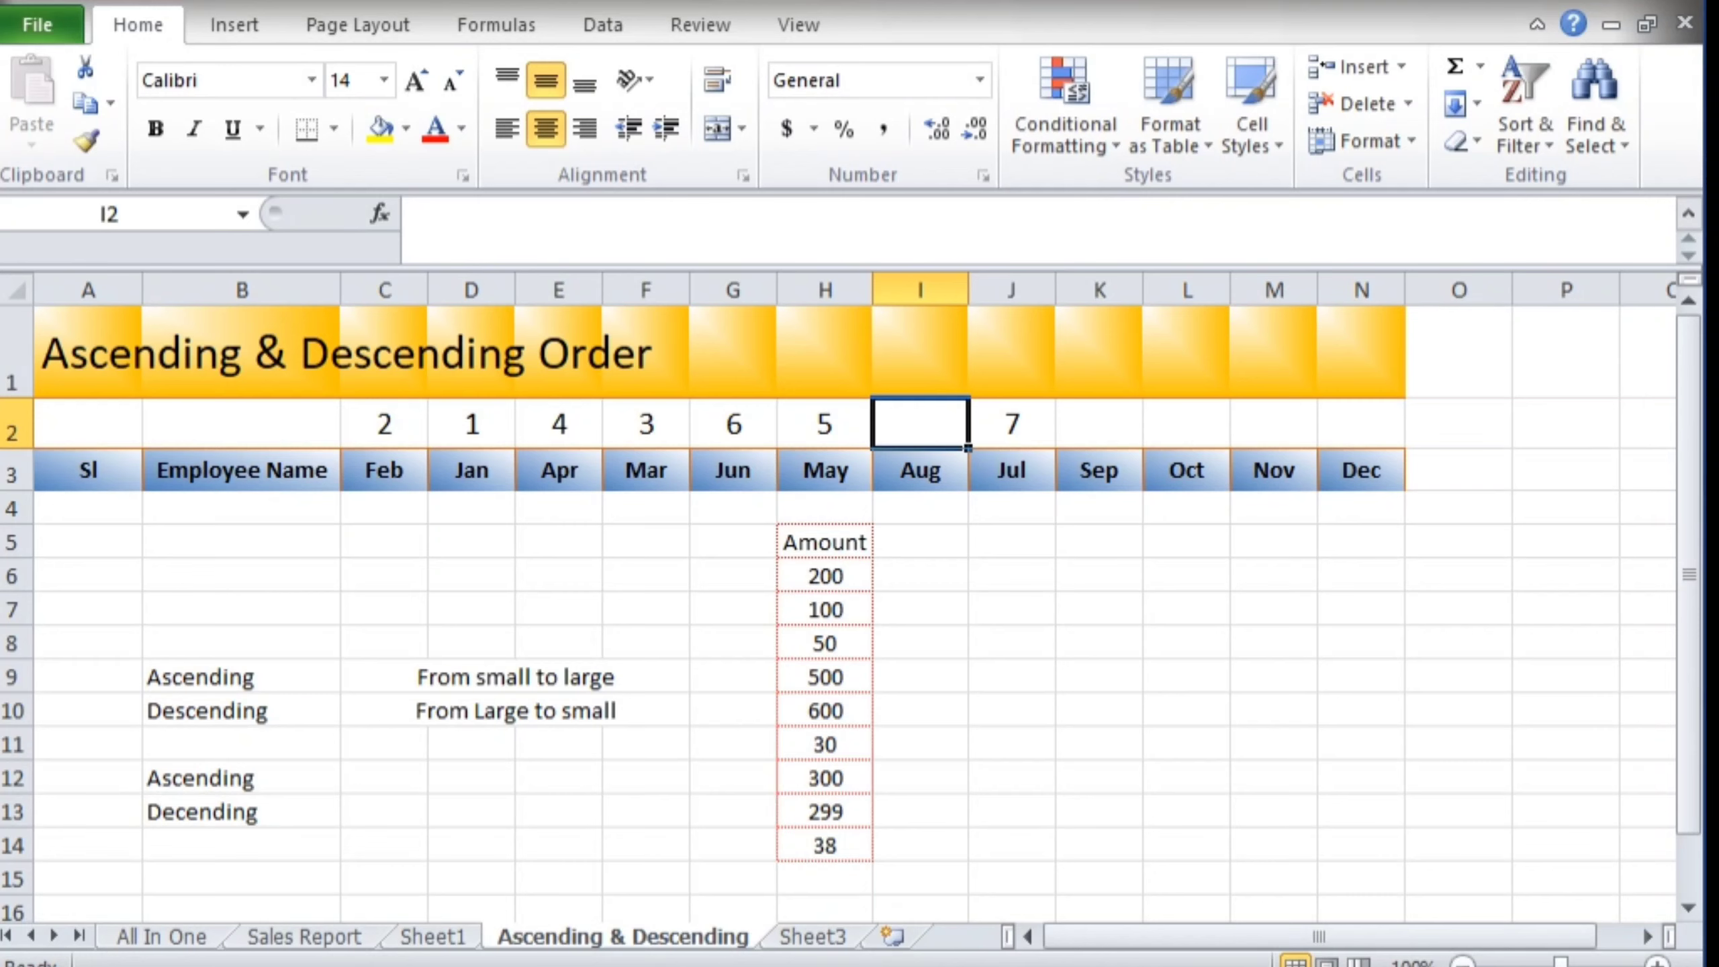
pyautogui.write('8')
# Step: Enter month numbers in row 2 for the last months: 9 above Sep, 10 above Oct, 11 above Nov and 12 above Dec
pyautogui.press('Right')
pyautogui.press('Right')
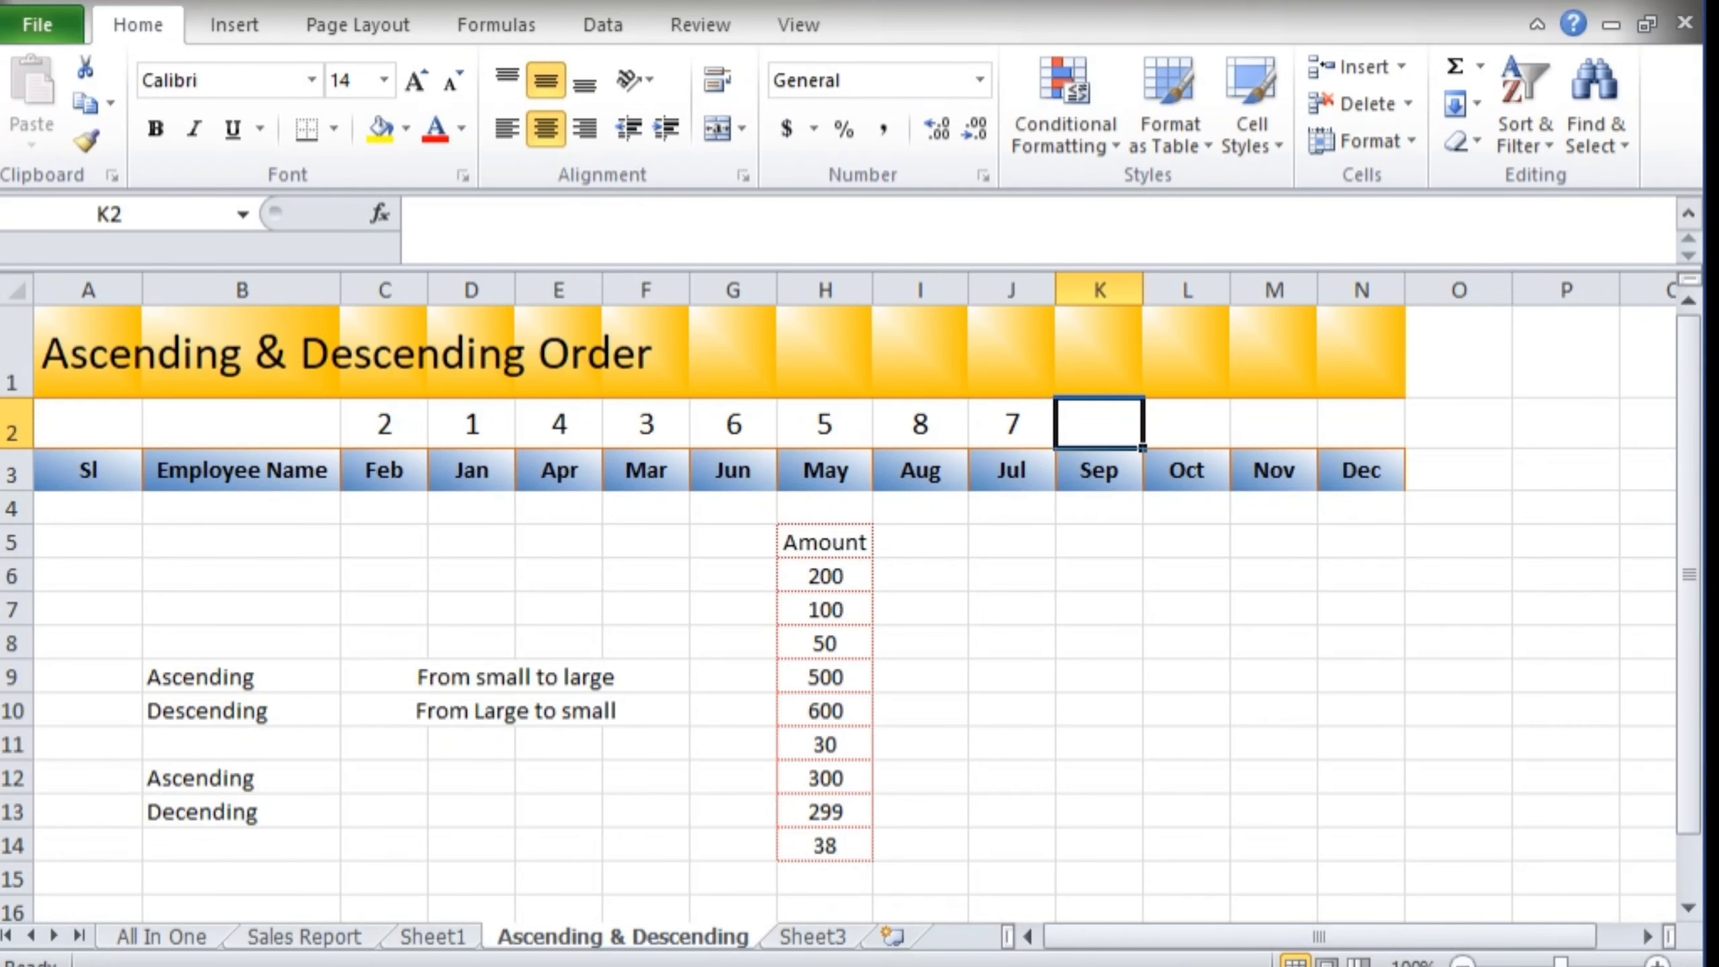
pyautogui.write('9')
pyautogui.press('Right')
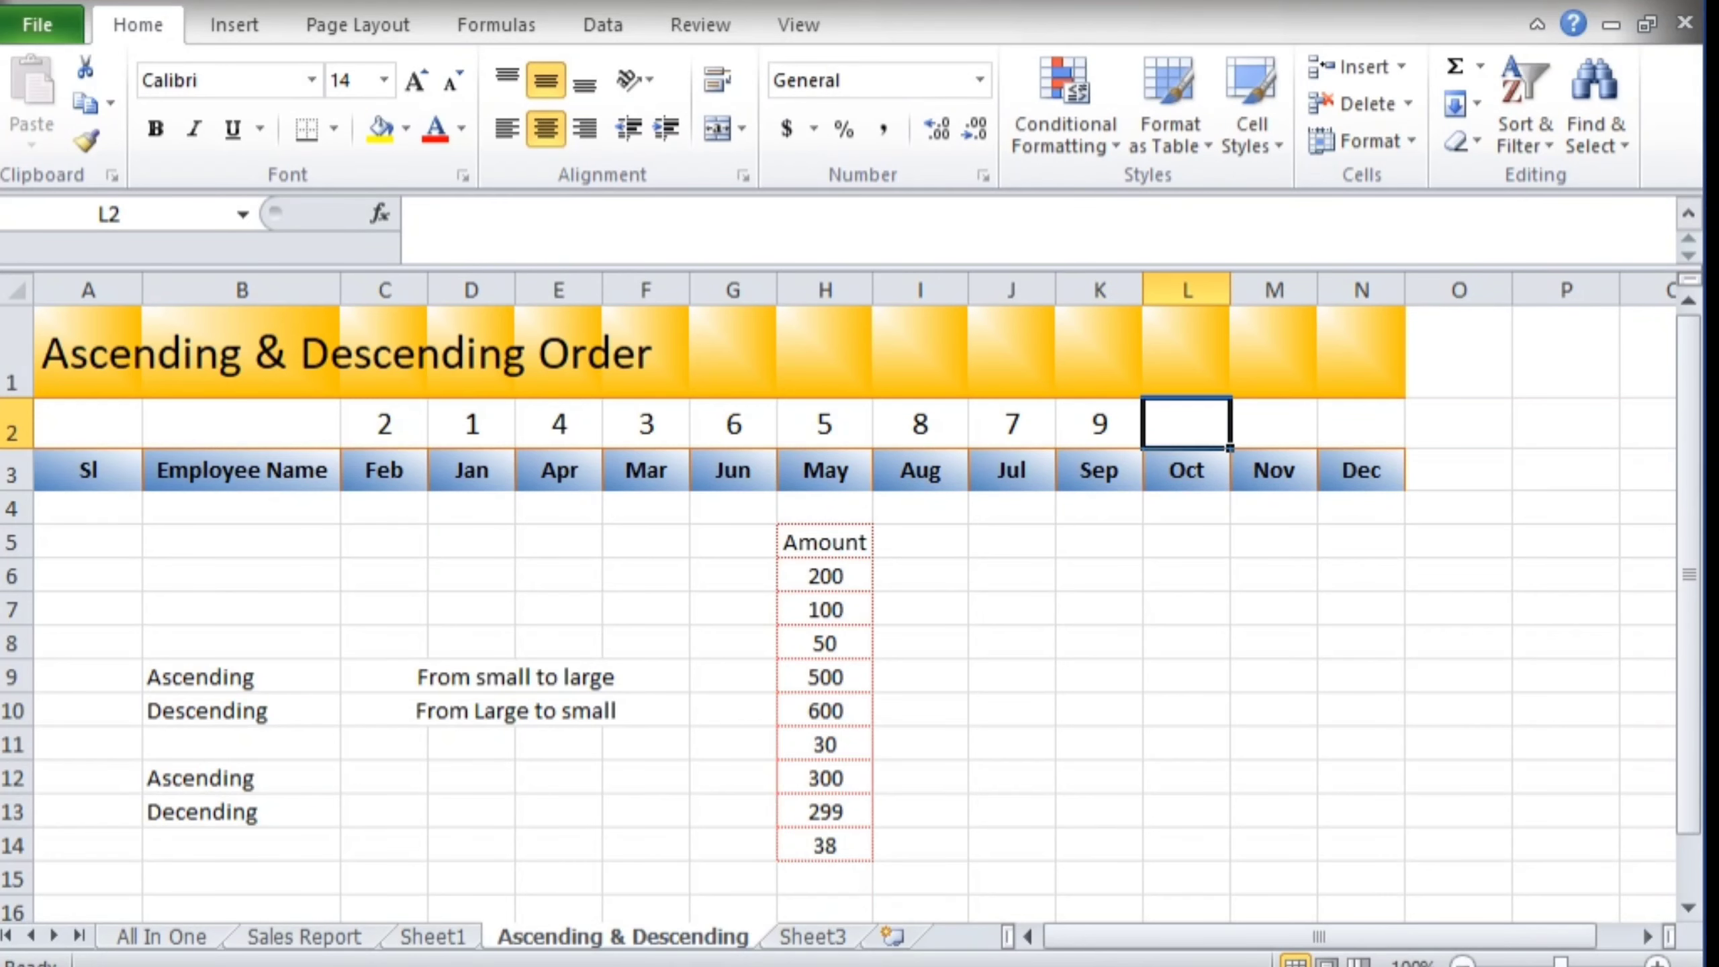
pyautogui.write('10')
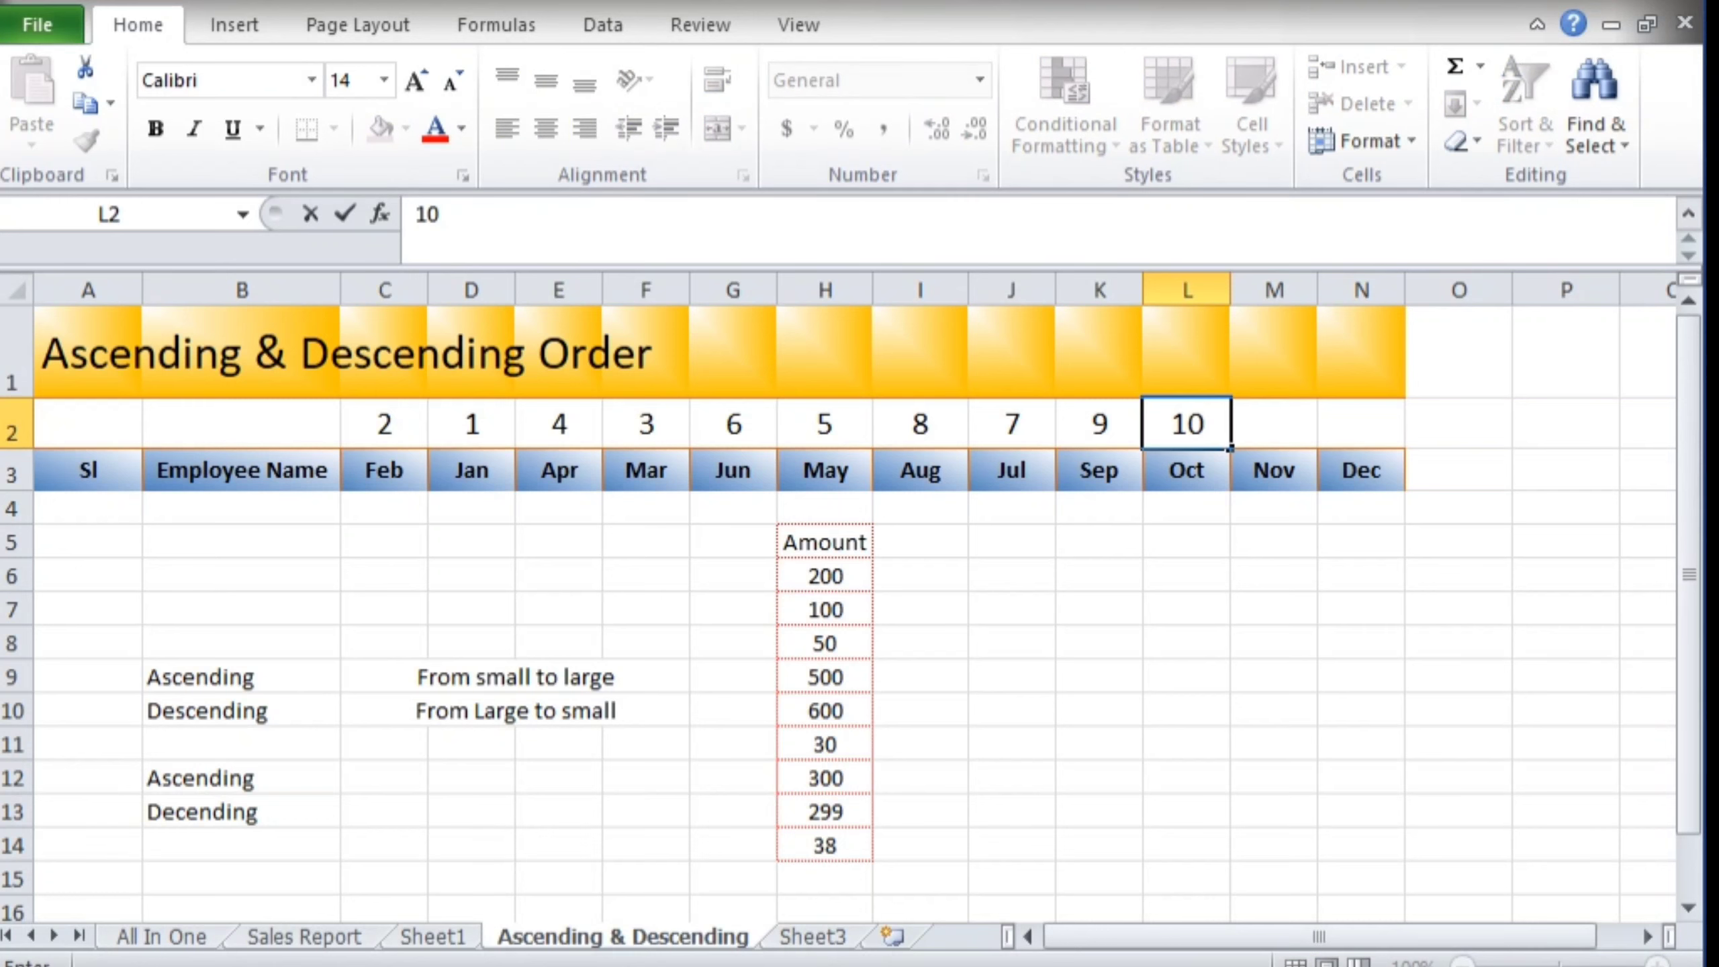
pyautogui.press('Right')
pyautogui.write('11')
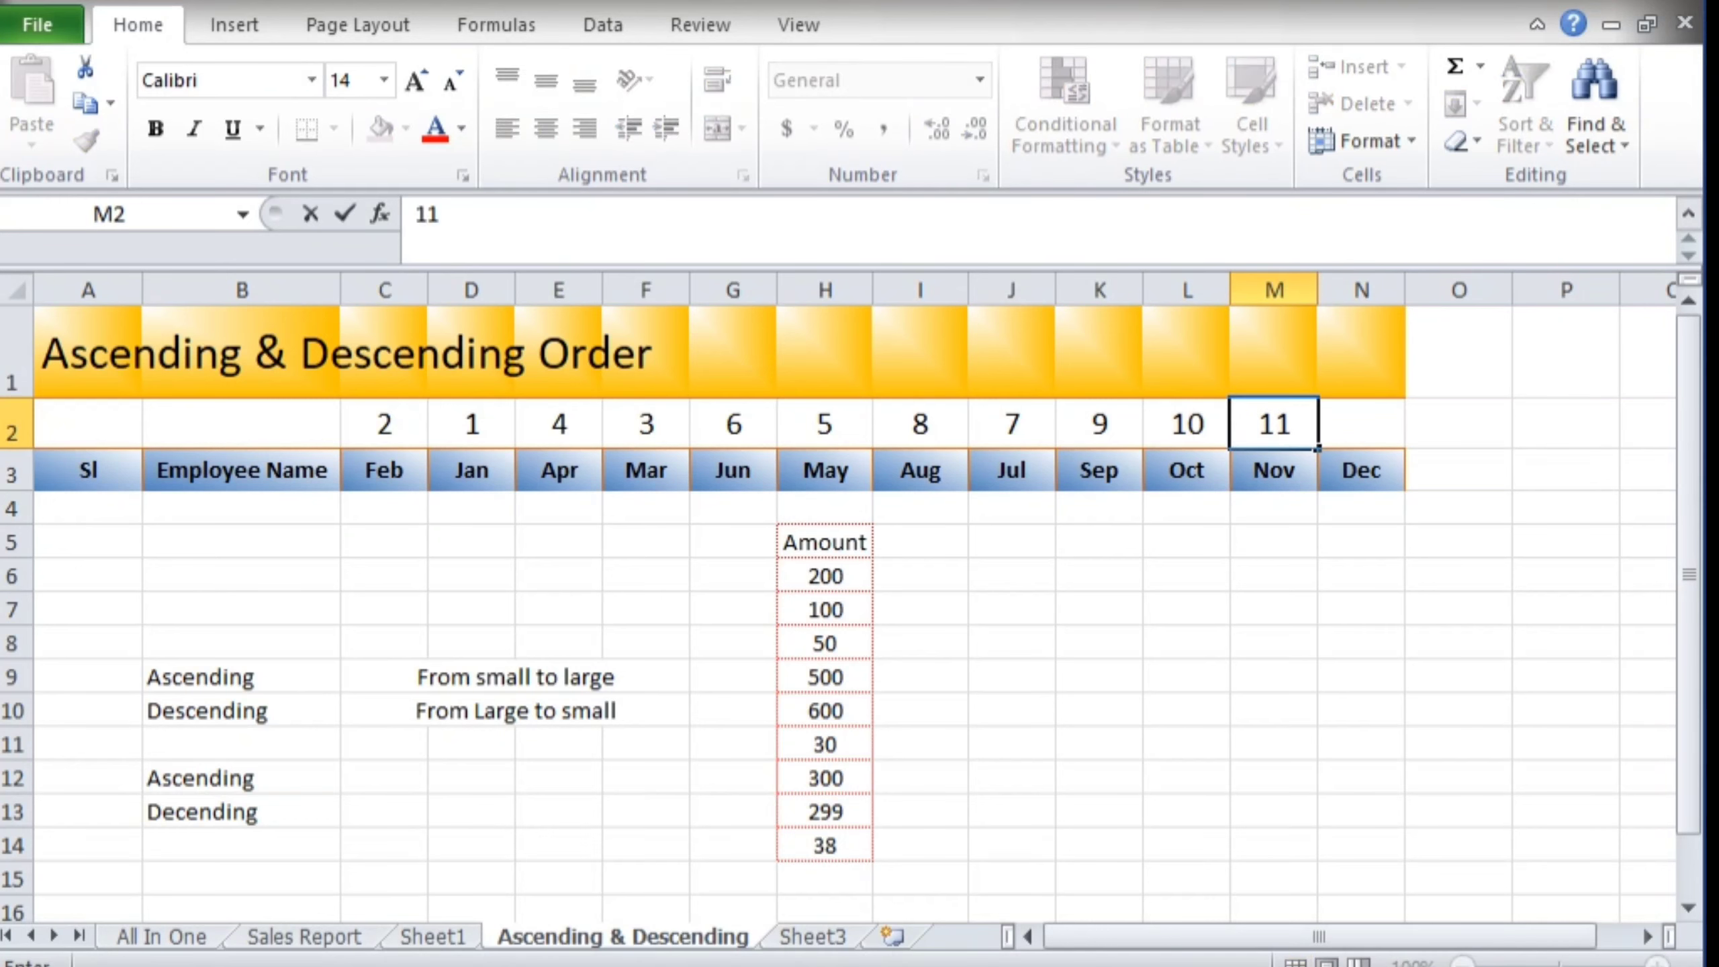
pyautogui.press('Right')
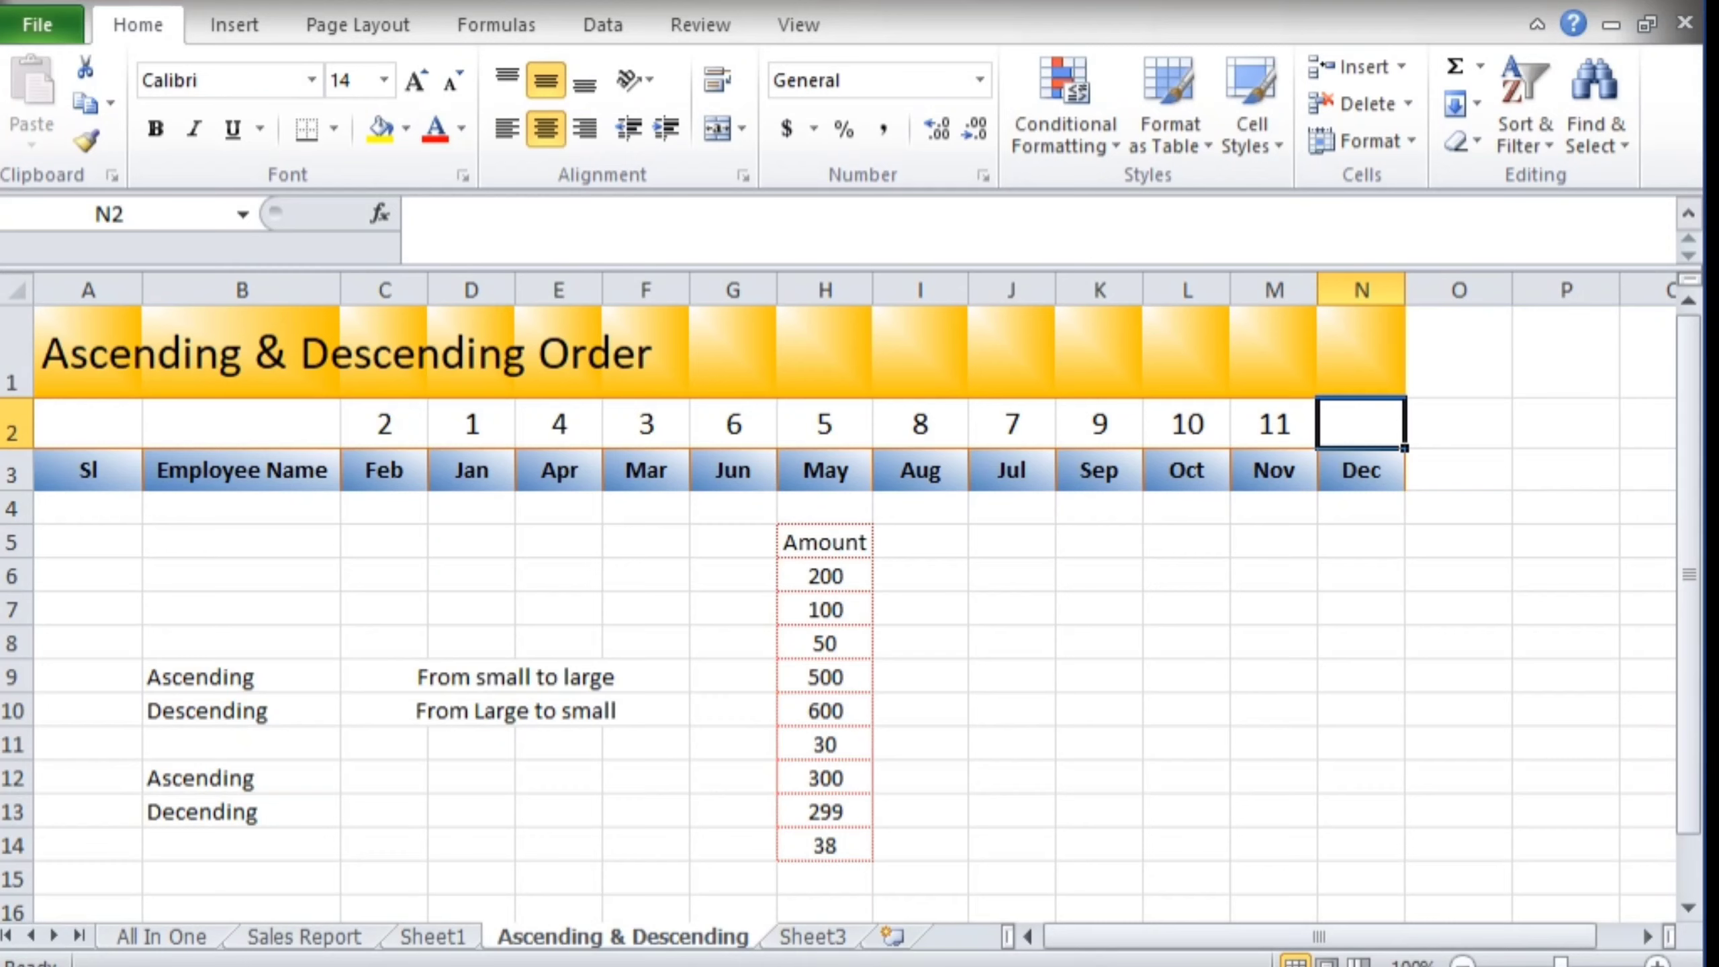
pyautogui.write('12')
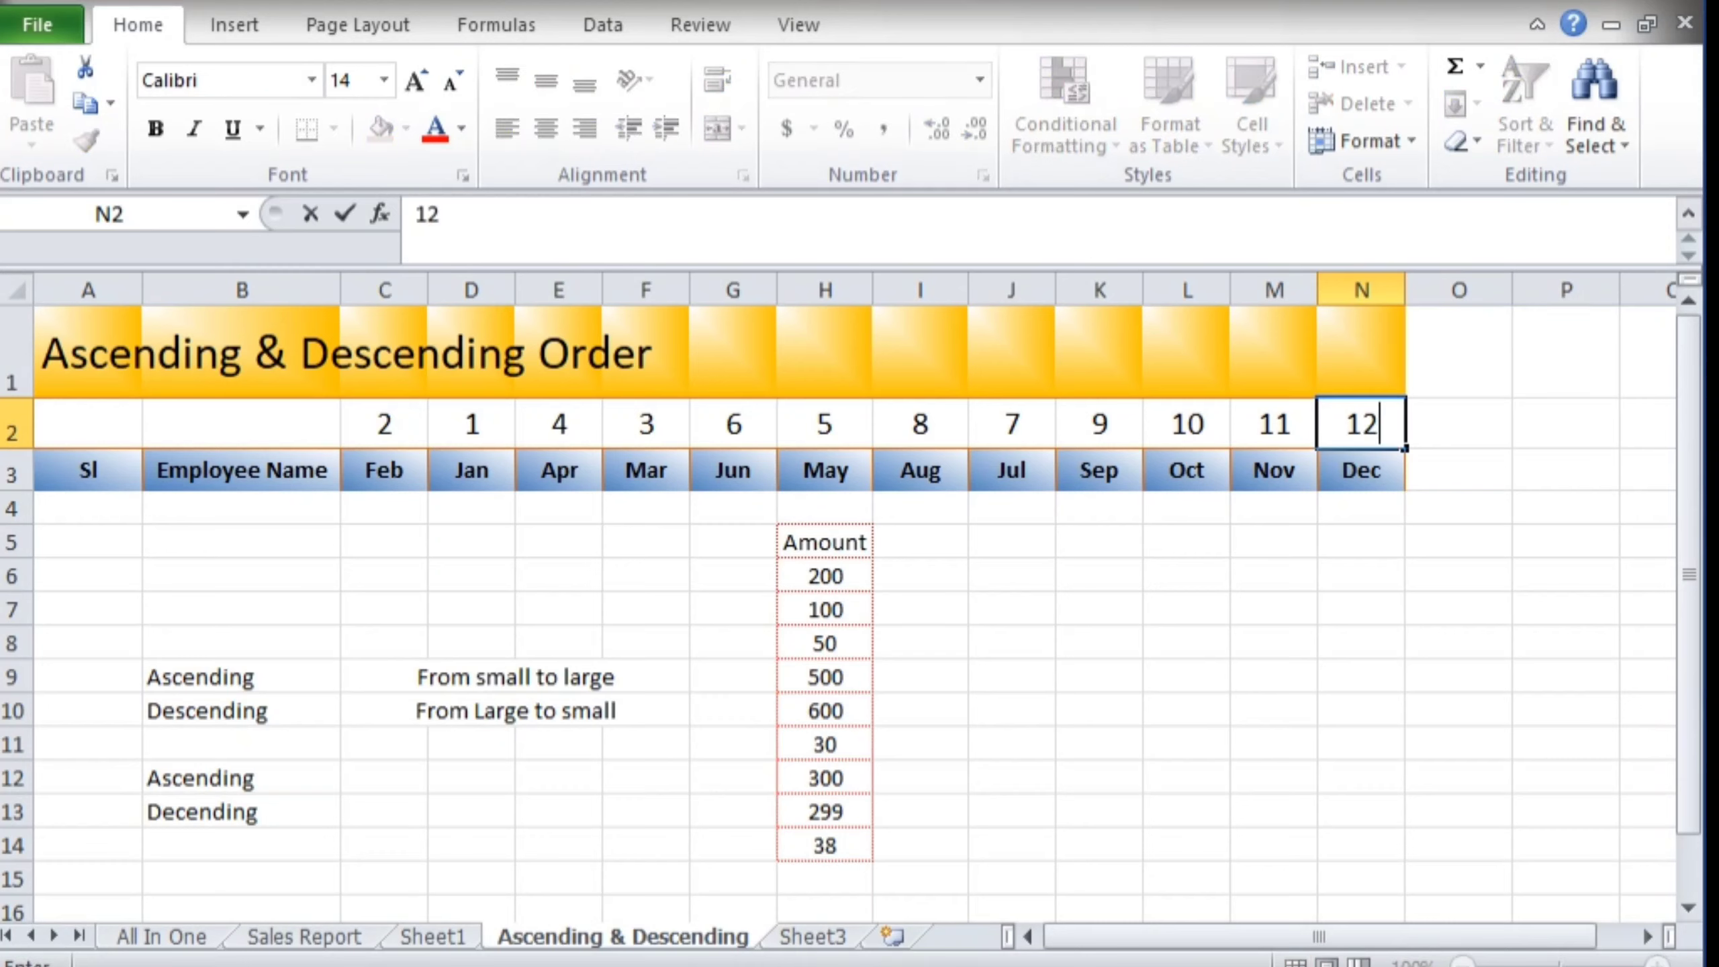
pyautogui.click(1273, 609)
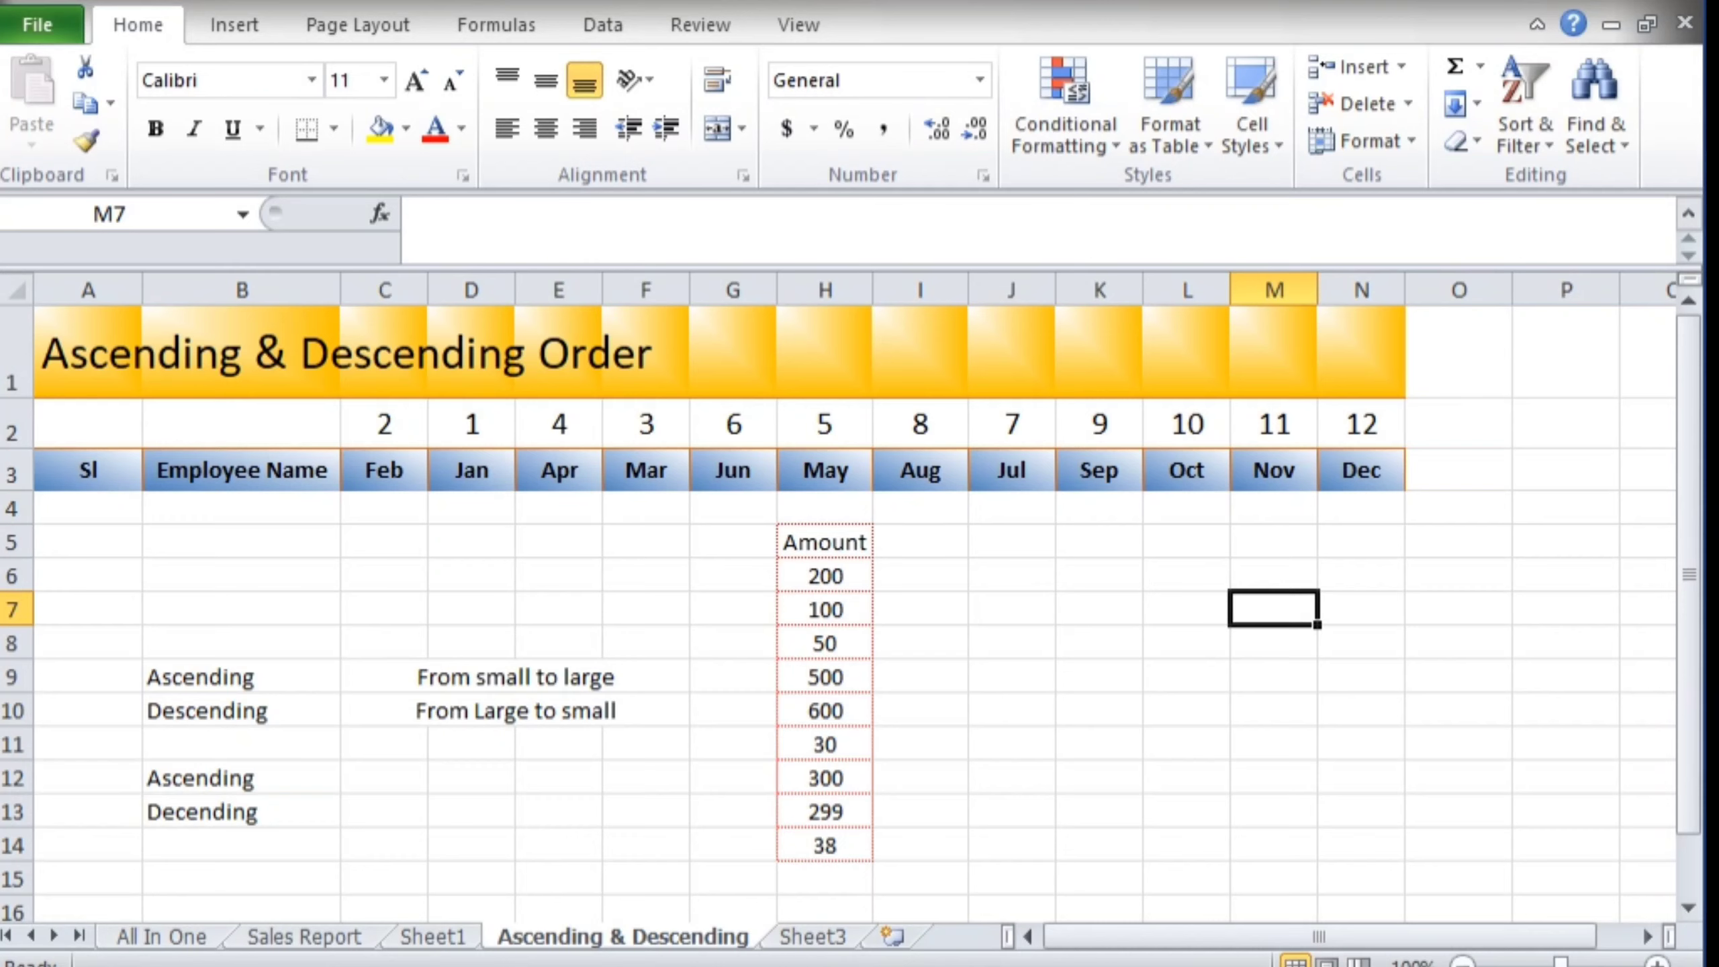
# Step: Move the entire Oct column so that it sits directly before the Sep column
pyautogui.click(1187, 291)
pyautogui.hotkey('ctrl', 'x')
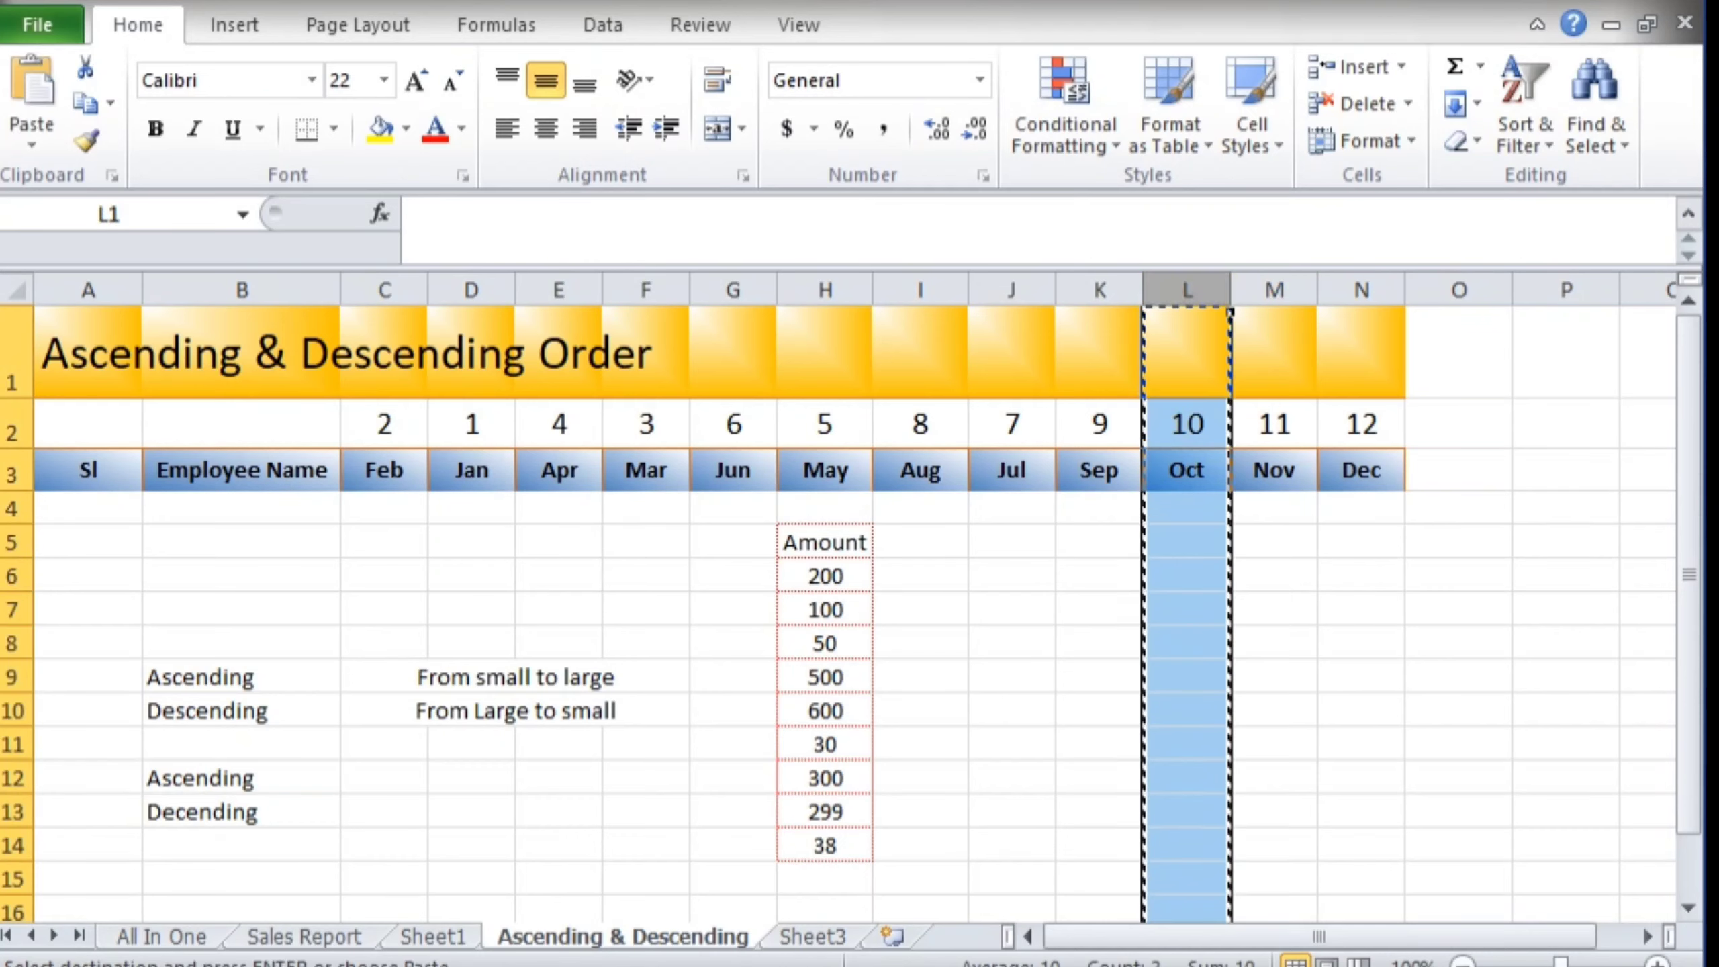
pyautogui.rightClick(1103, 290)
pyautogui.click(1194, 499)
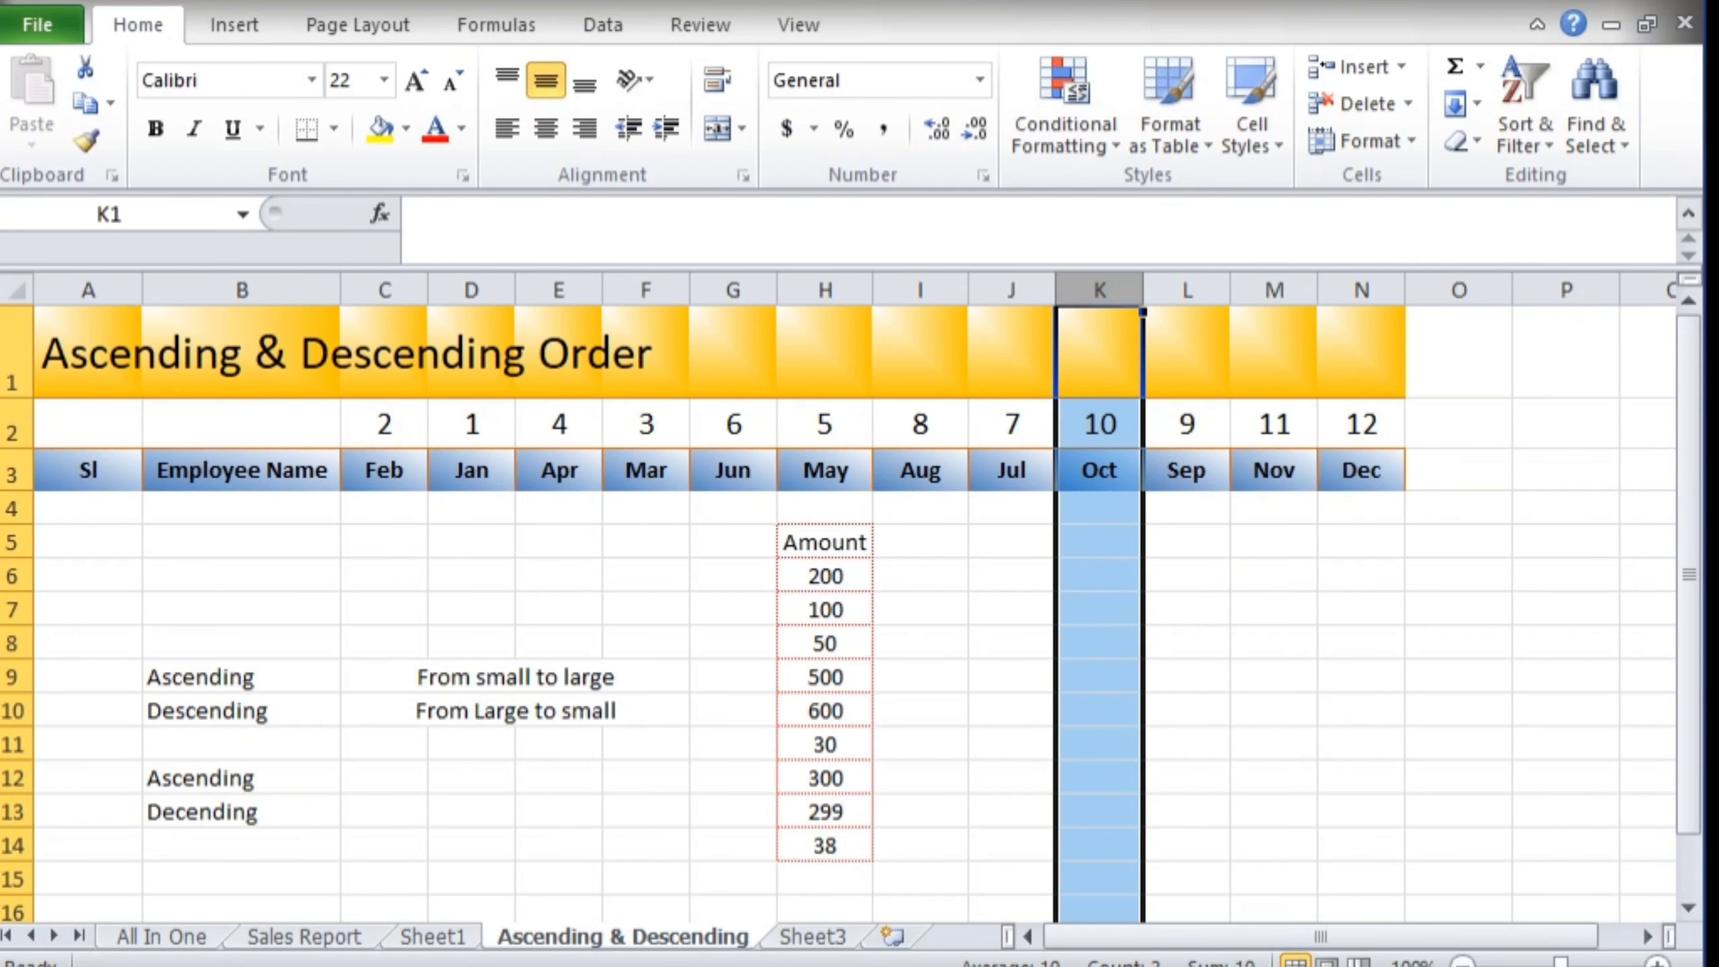
# Step: Move the entire Dec column so that it sits directly before the Sep column
pyautogui.click(1361, 292)
pyautogui.hotkey('ctrl', 'x')
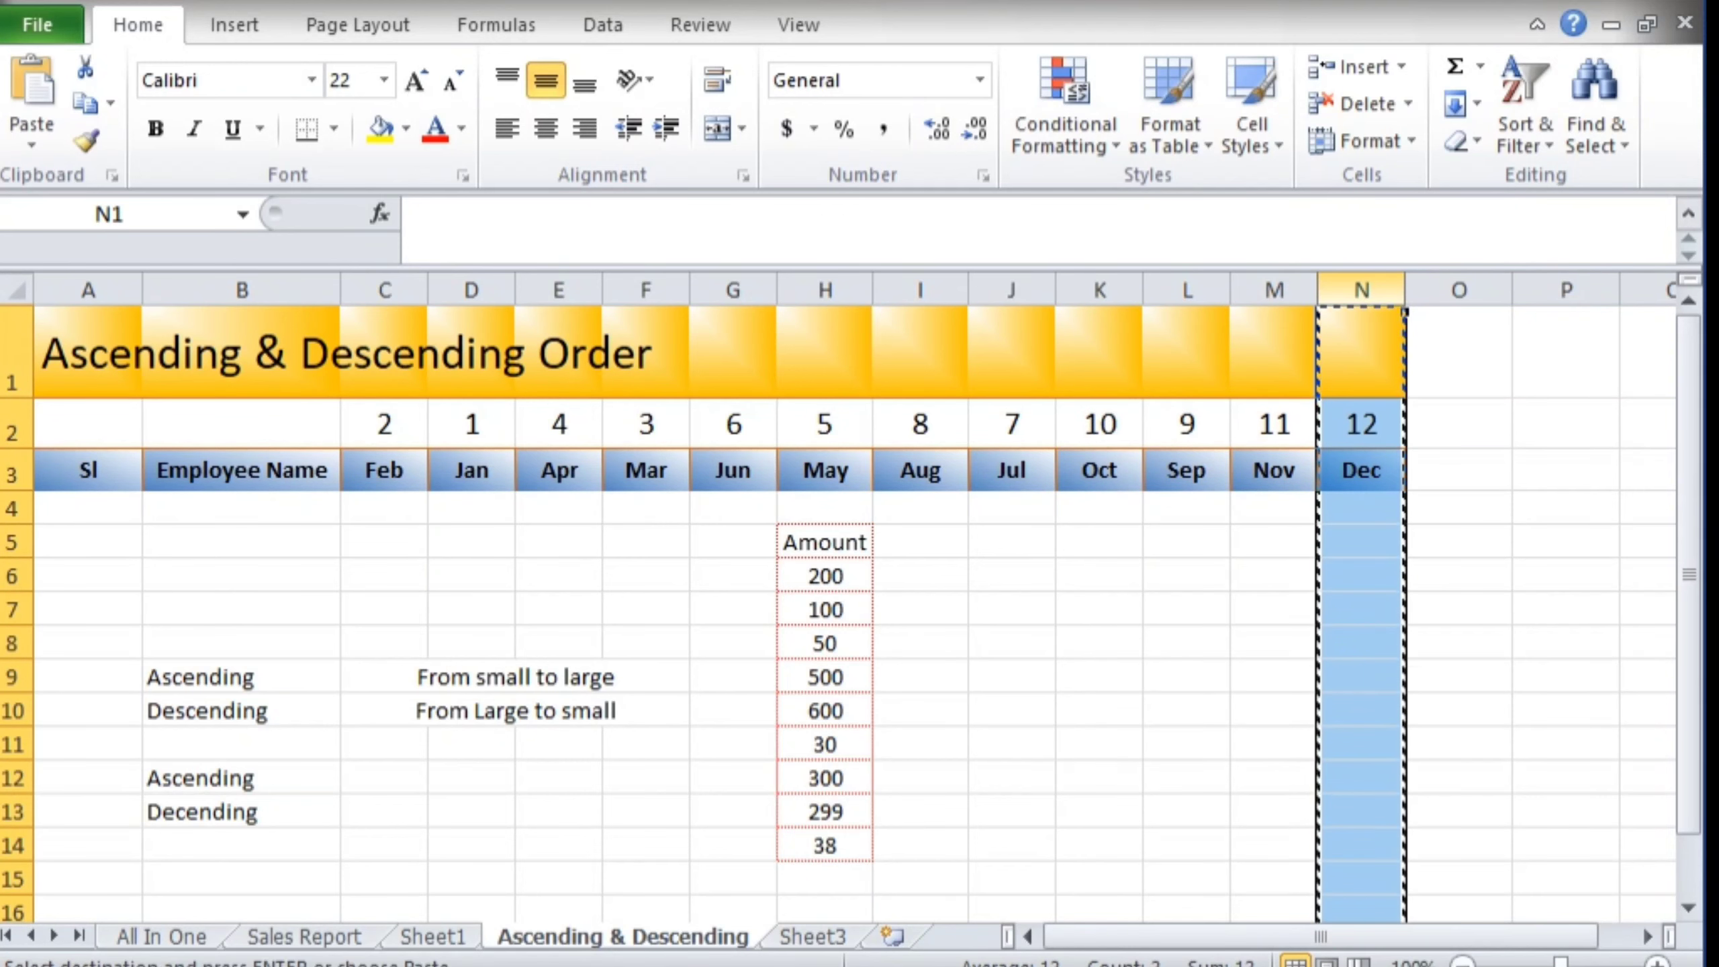
pyautogui.rightClick(1186, 290)
pyautogui.click(1306, 510)
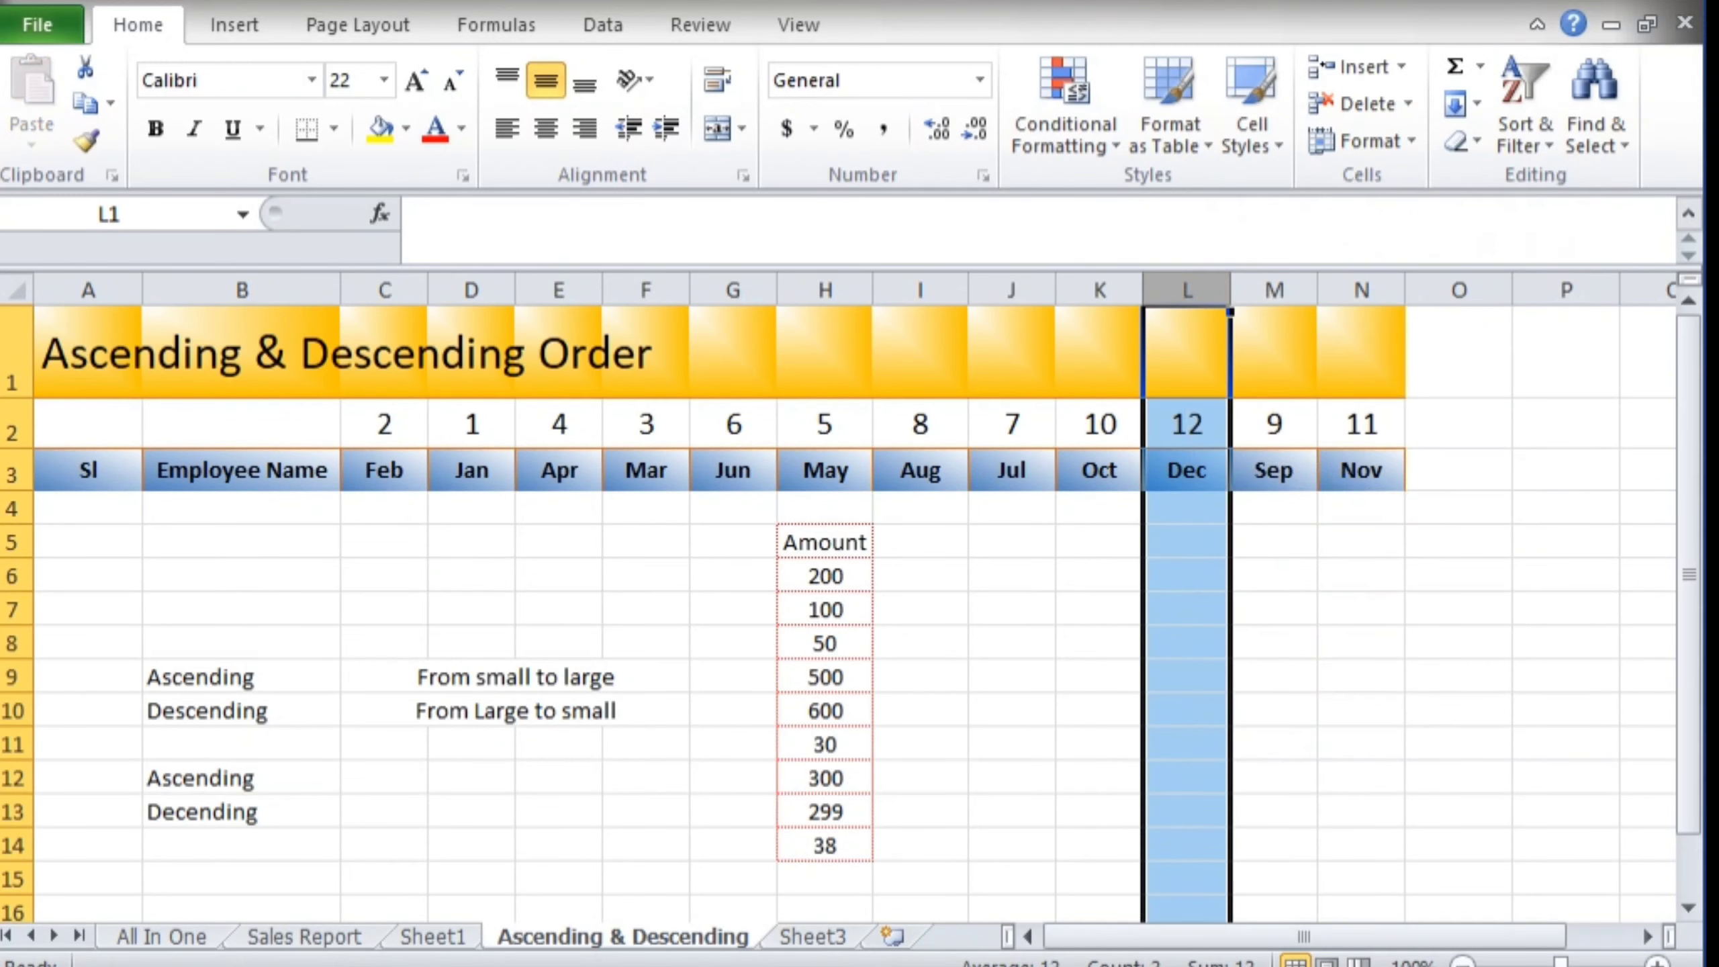
pyautogui.click(1361, 508)
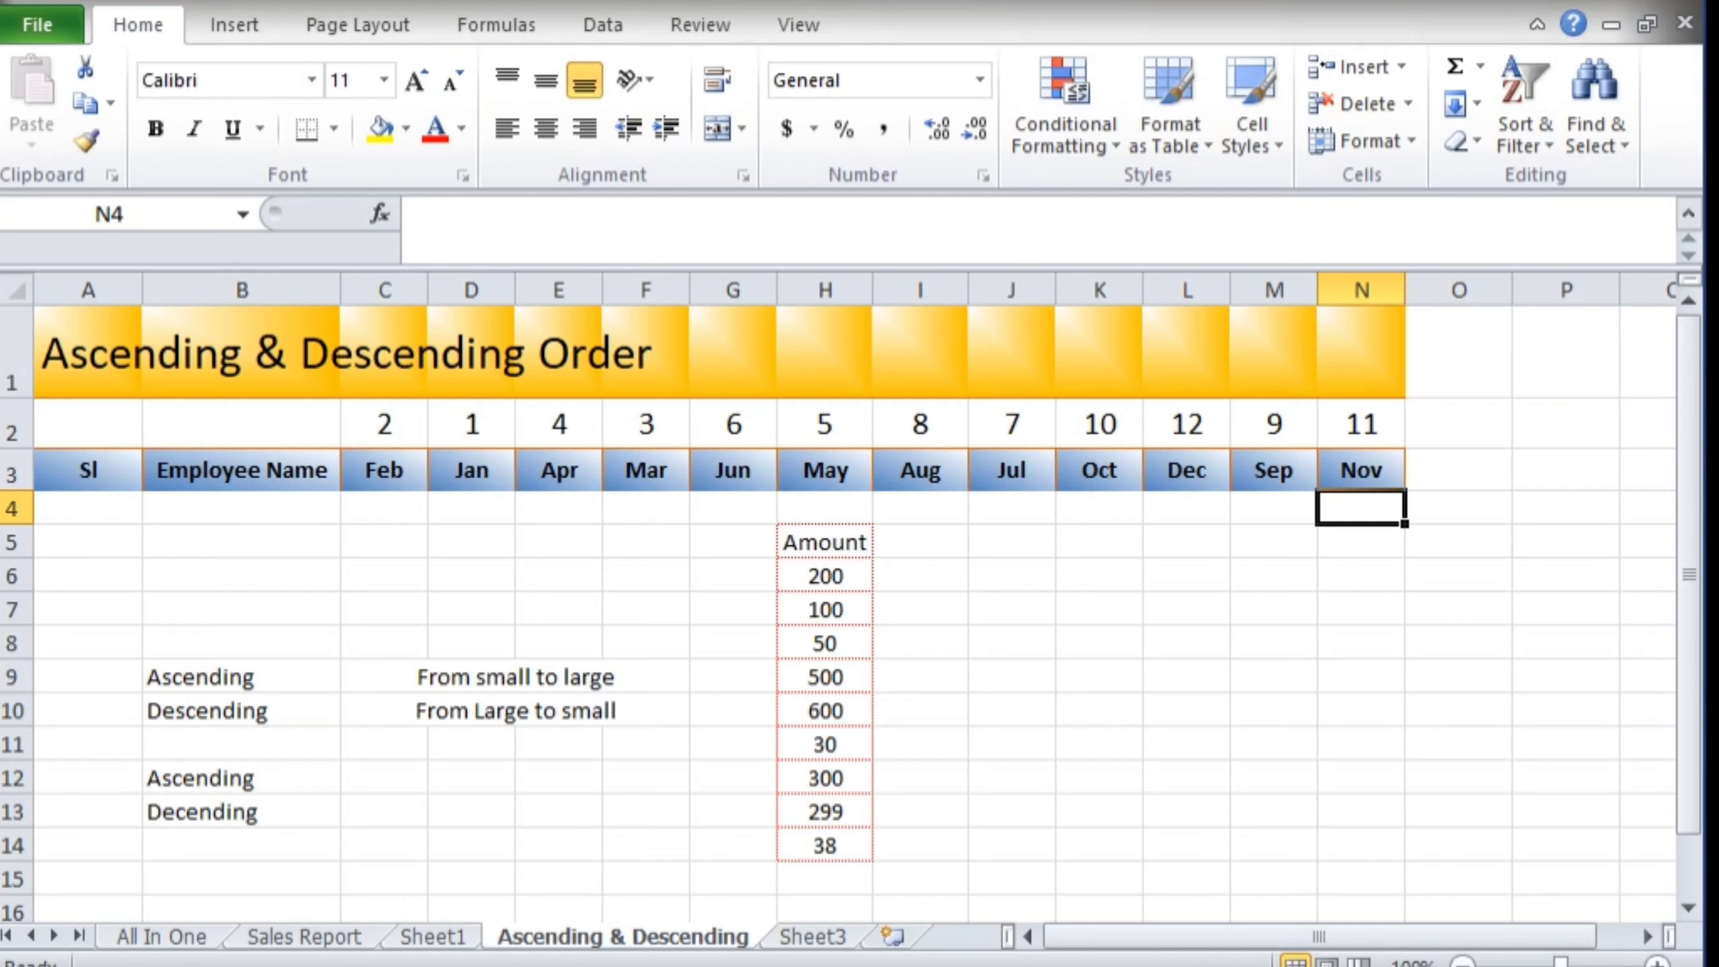
# Step: Select the month numbers and month names in C2:N3 and open the custom Sort settings for that range
pyautogui.moveTo(384, 424); pyautogui.dragTo(384, 471)
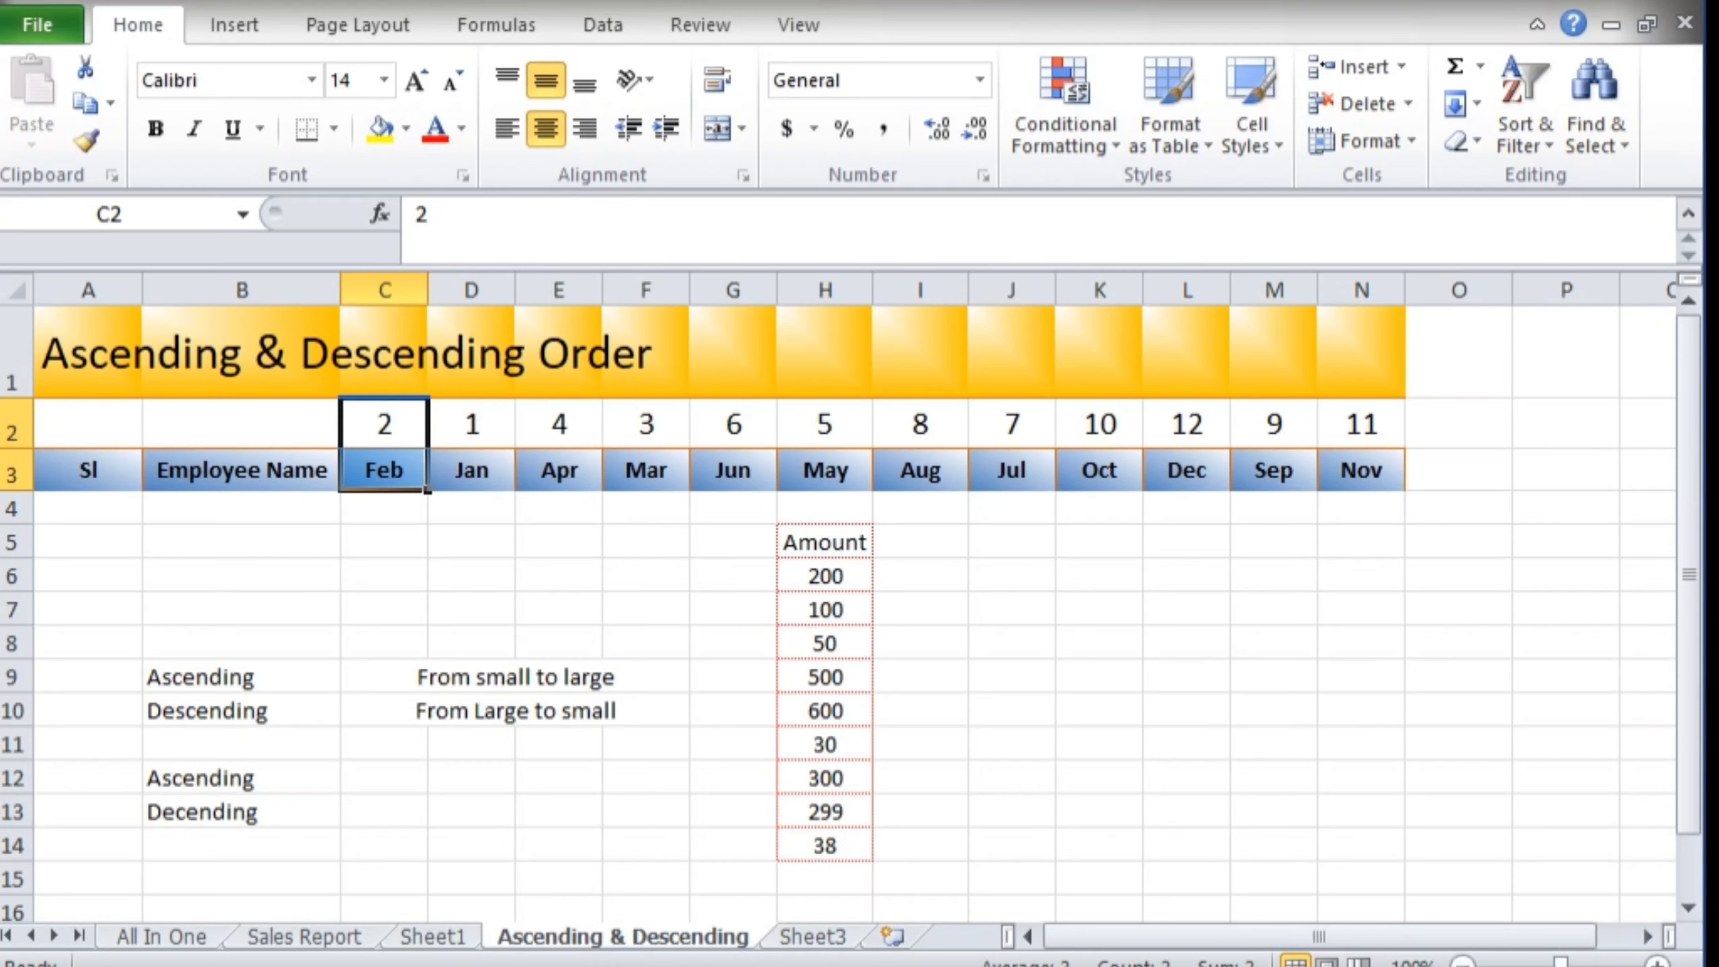
pyautogui.click(384, 425)
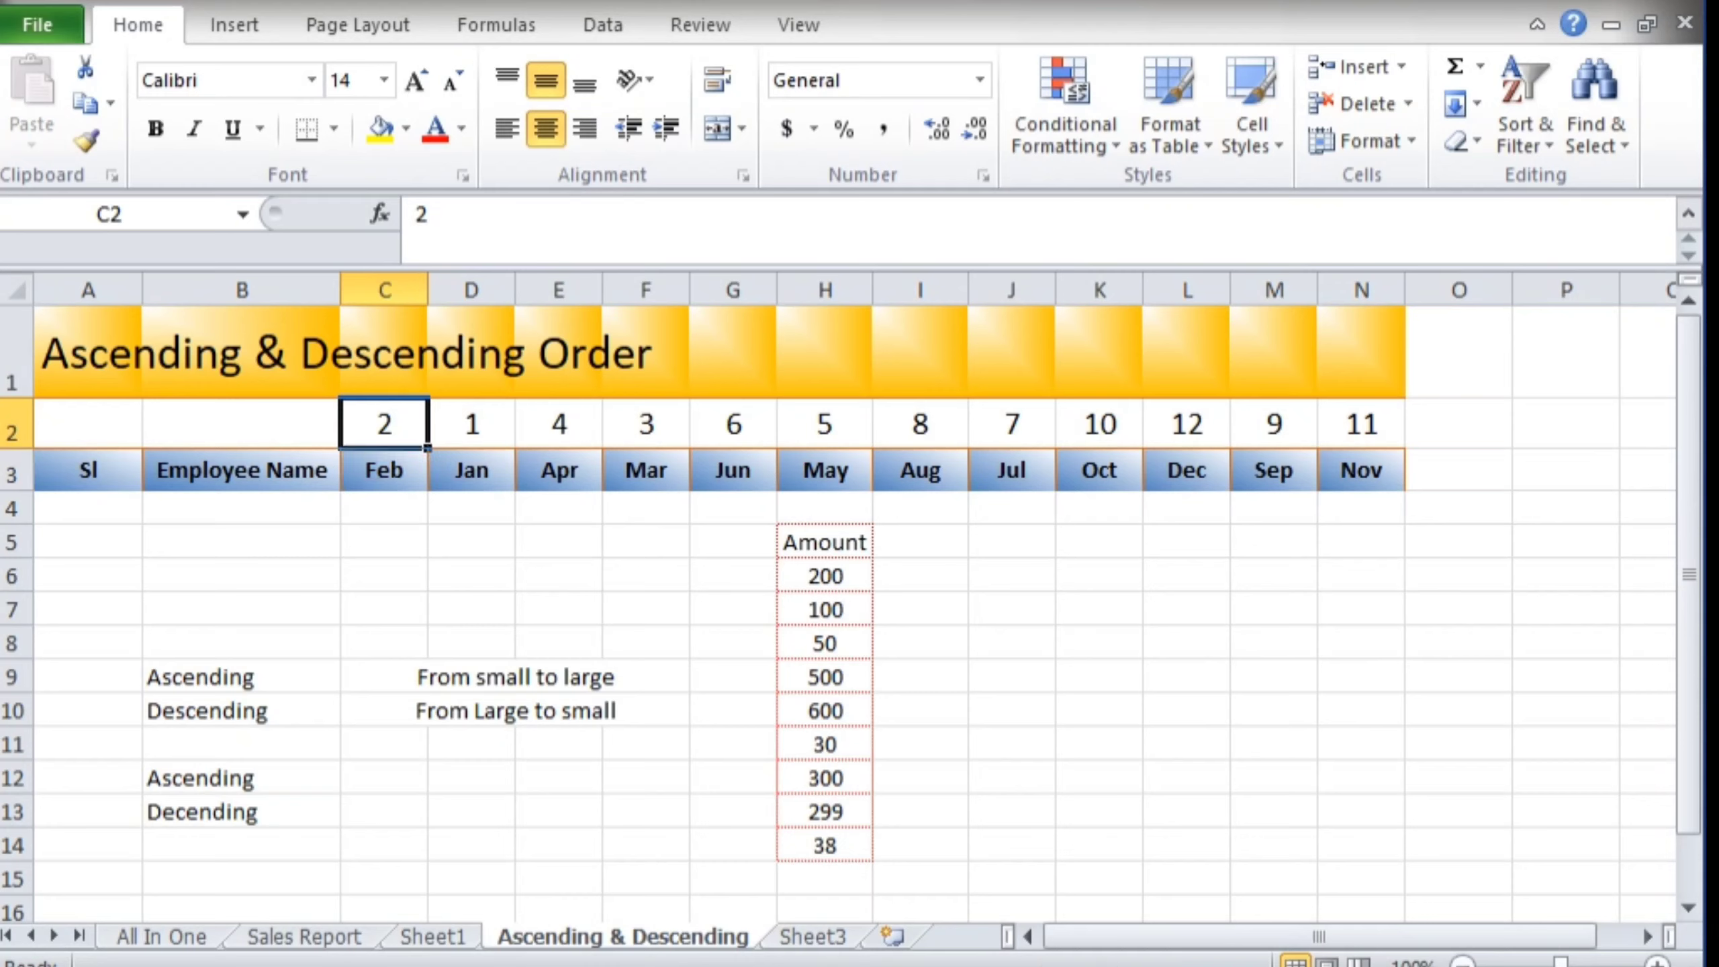
pyautogui.moveTo(384, 424); pyautogui.dragTo(1361, 470)
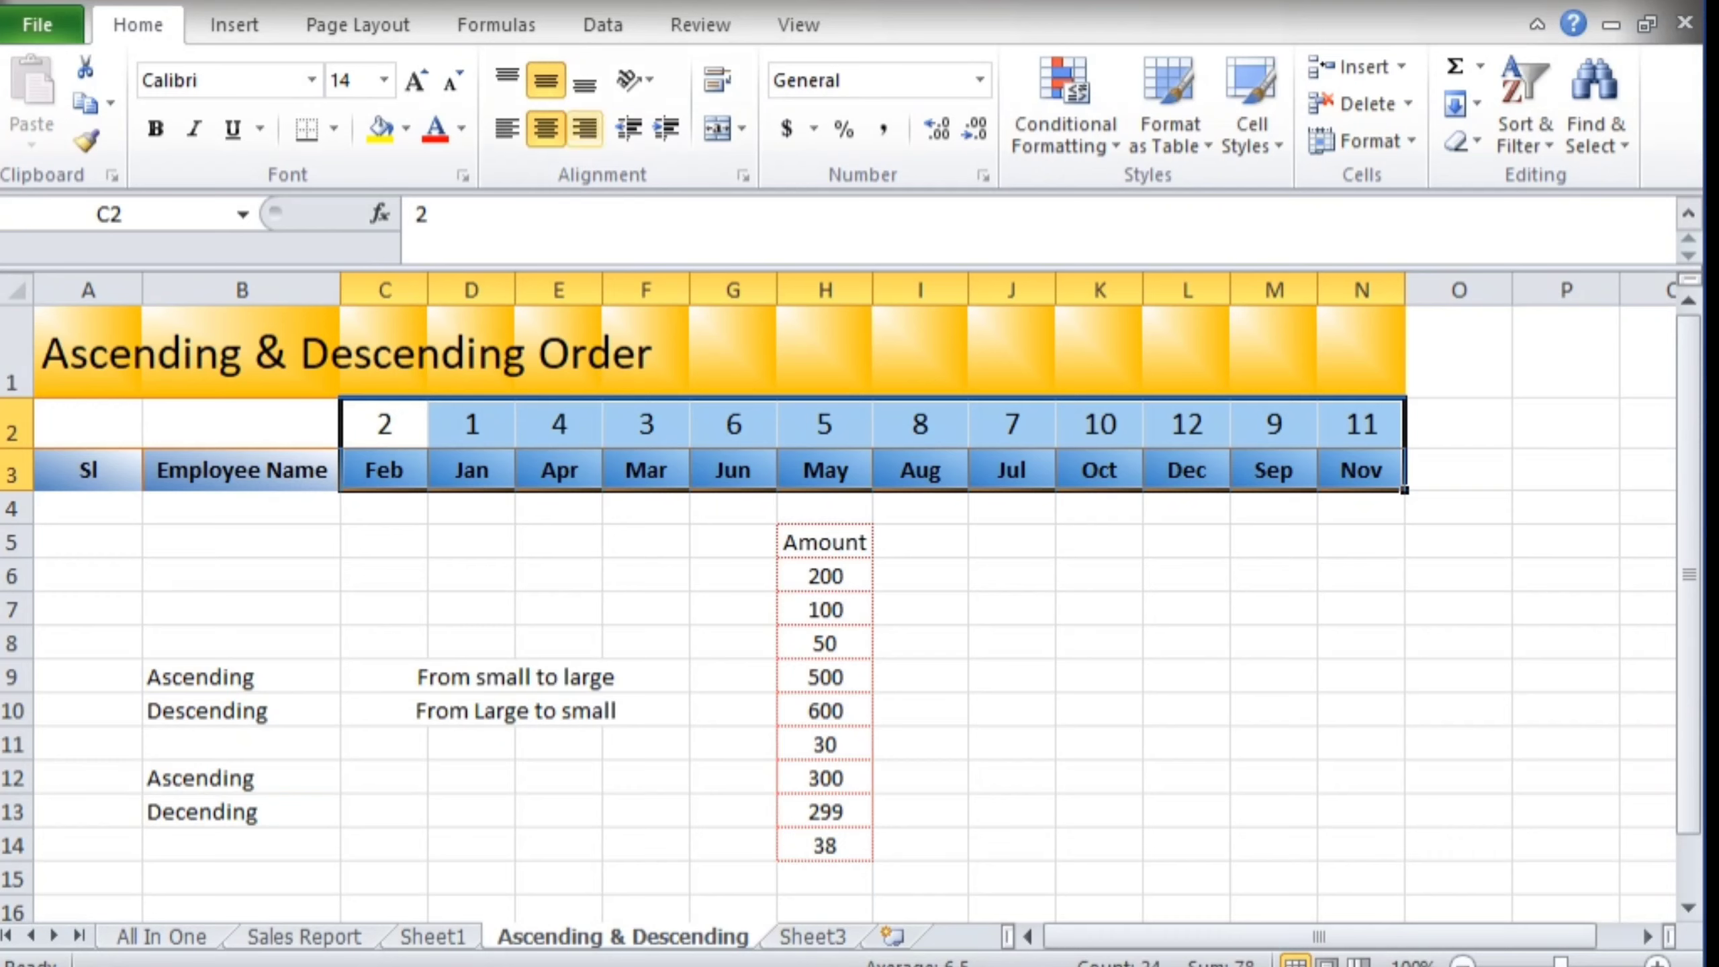
pyautogui.click(602, 24)
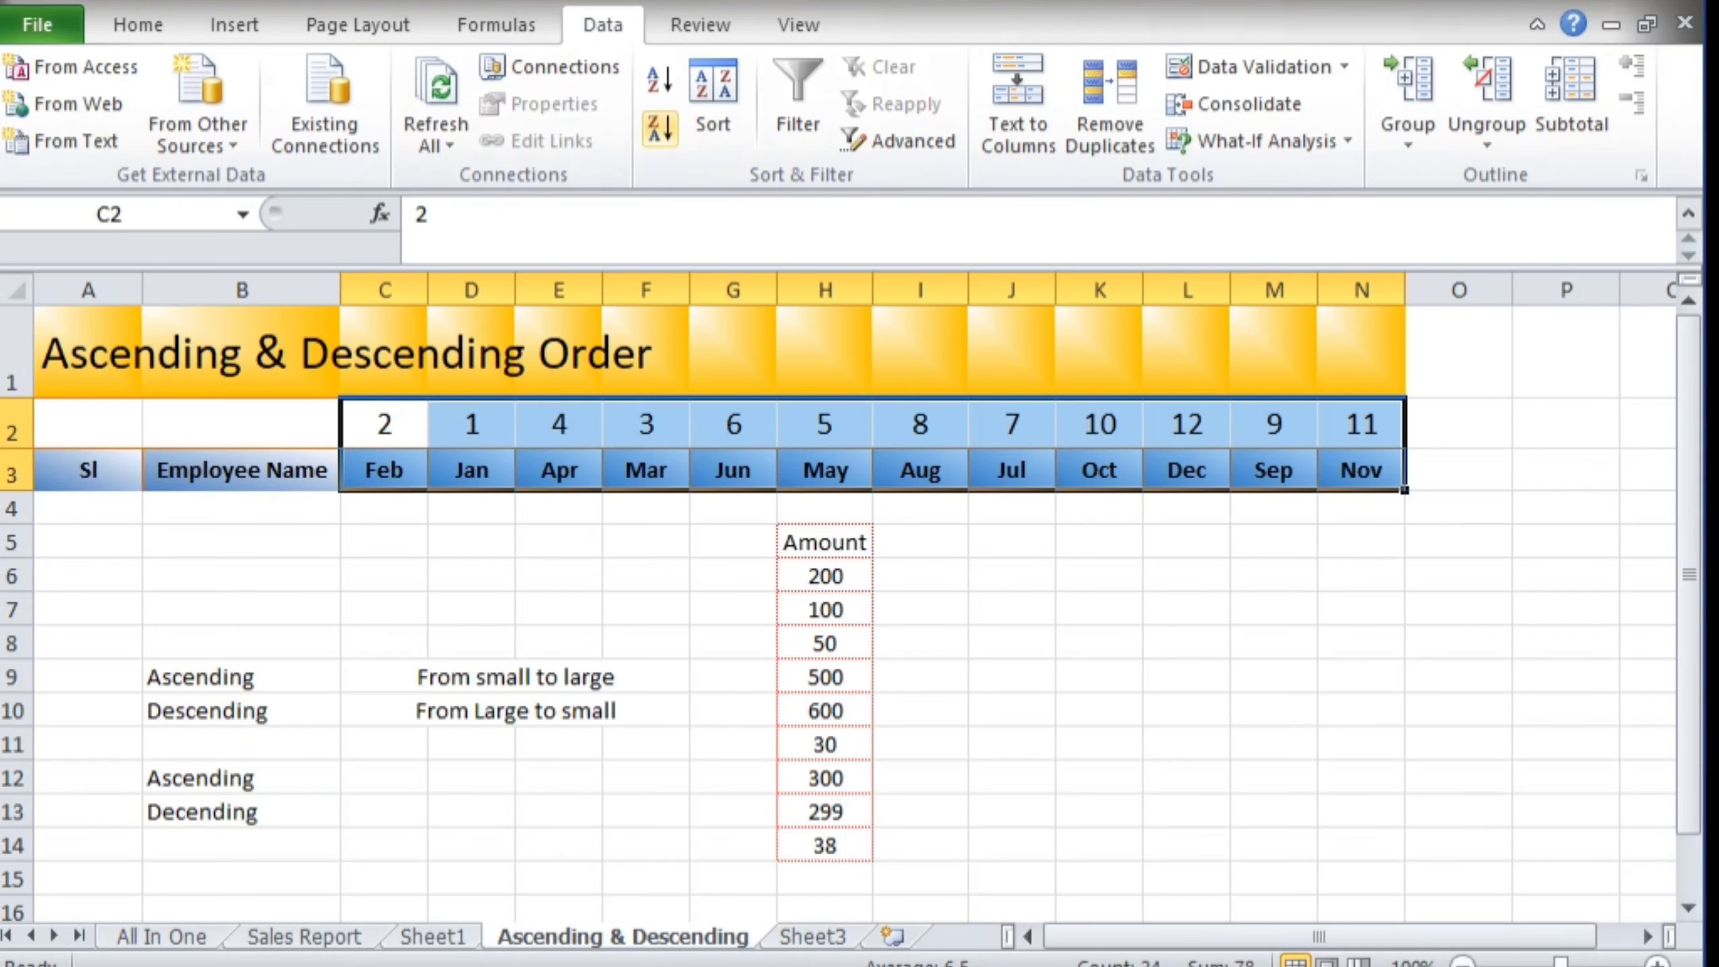
pyautogui.click(713, 102)
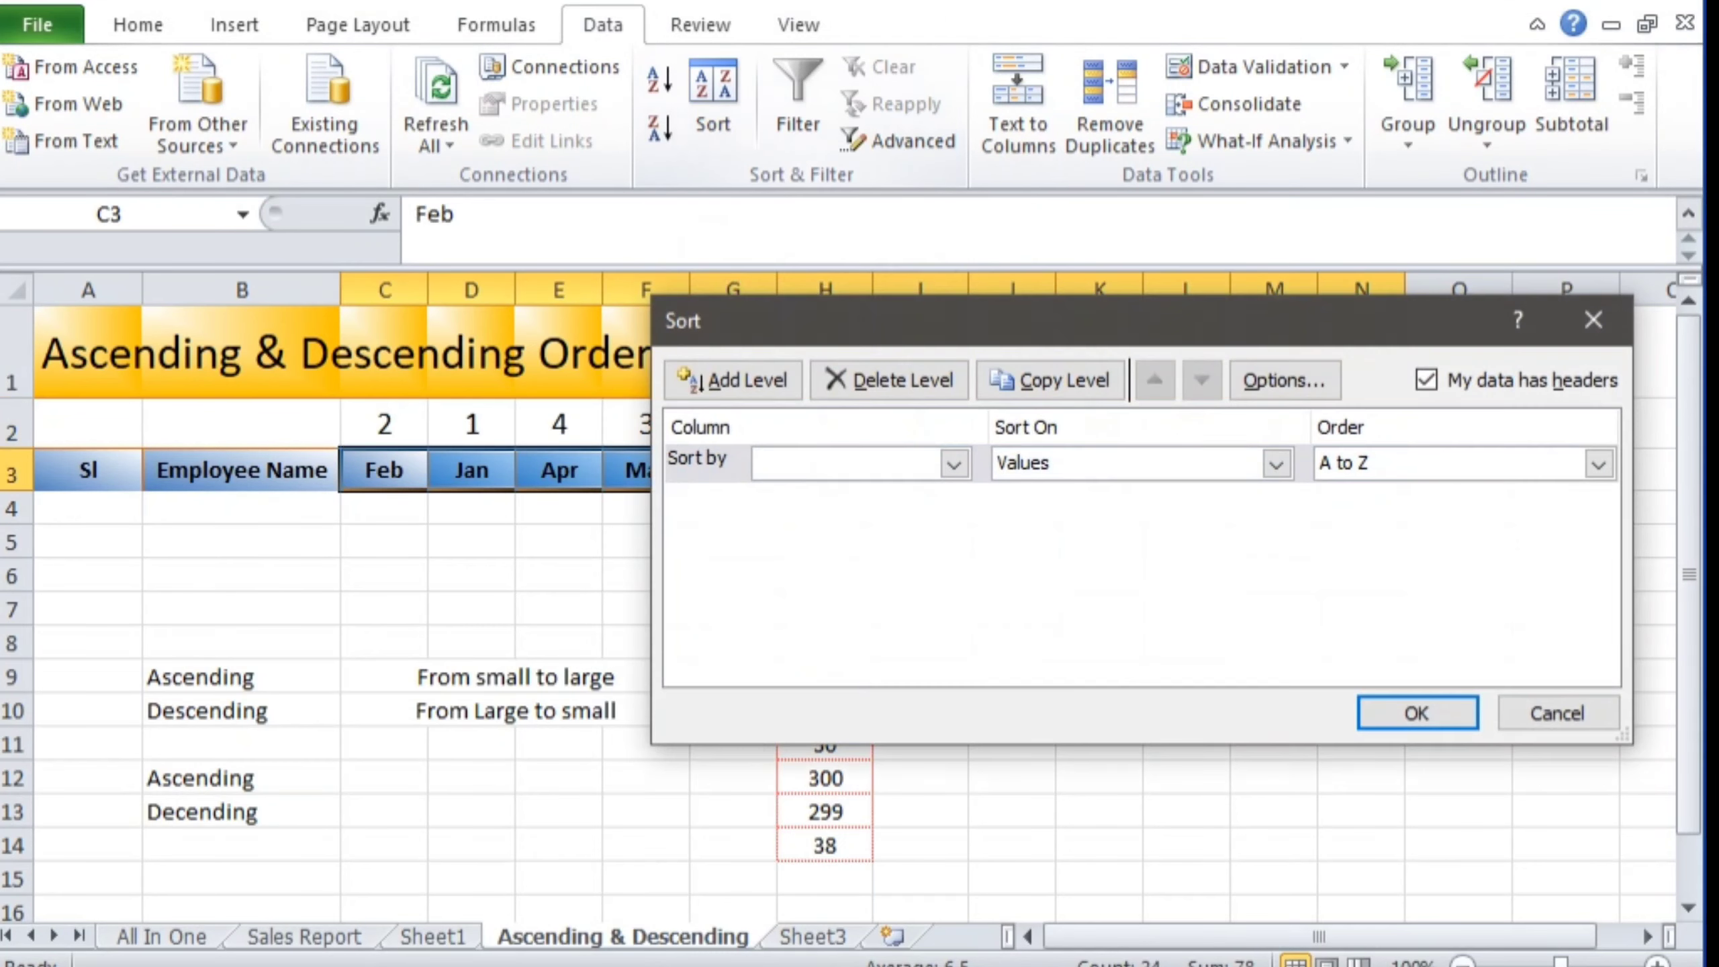
# Step: Examine the columns offered as sort keys and compare them with the month numbers in row 2
pyautogui.moveTo(1015, 320); pyautogui.dragTo(848, 223)
pyautogui.click(784, 366)
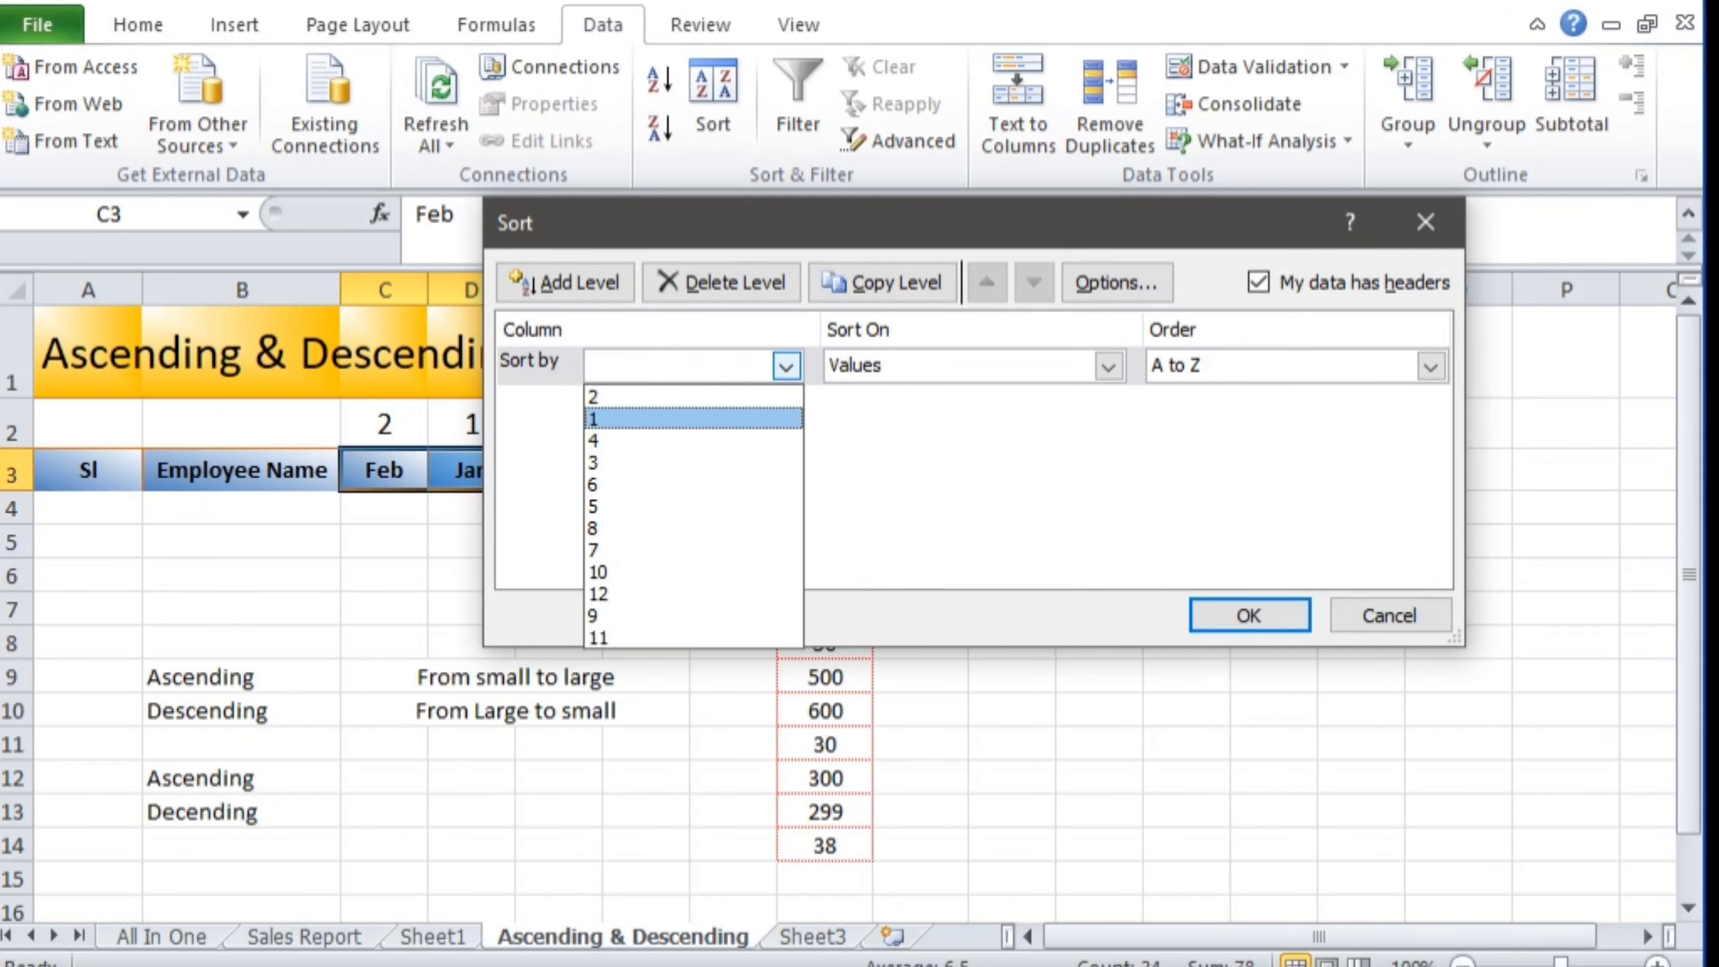
pyautogui.click(785, 367)
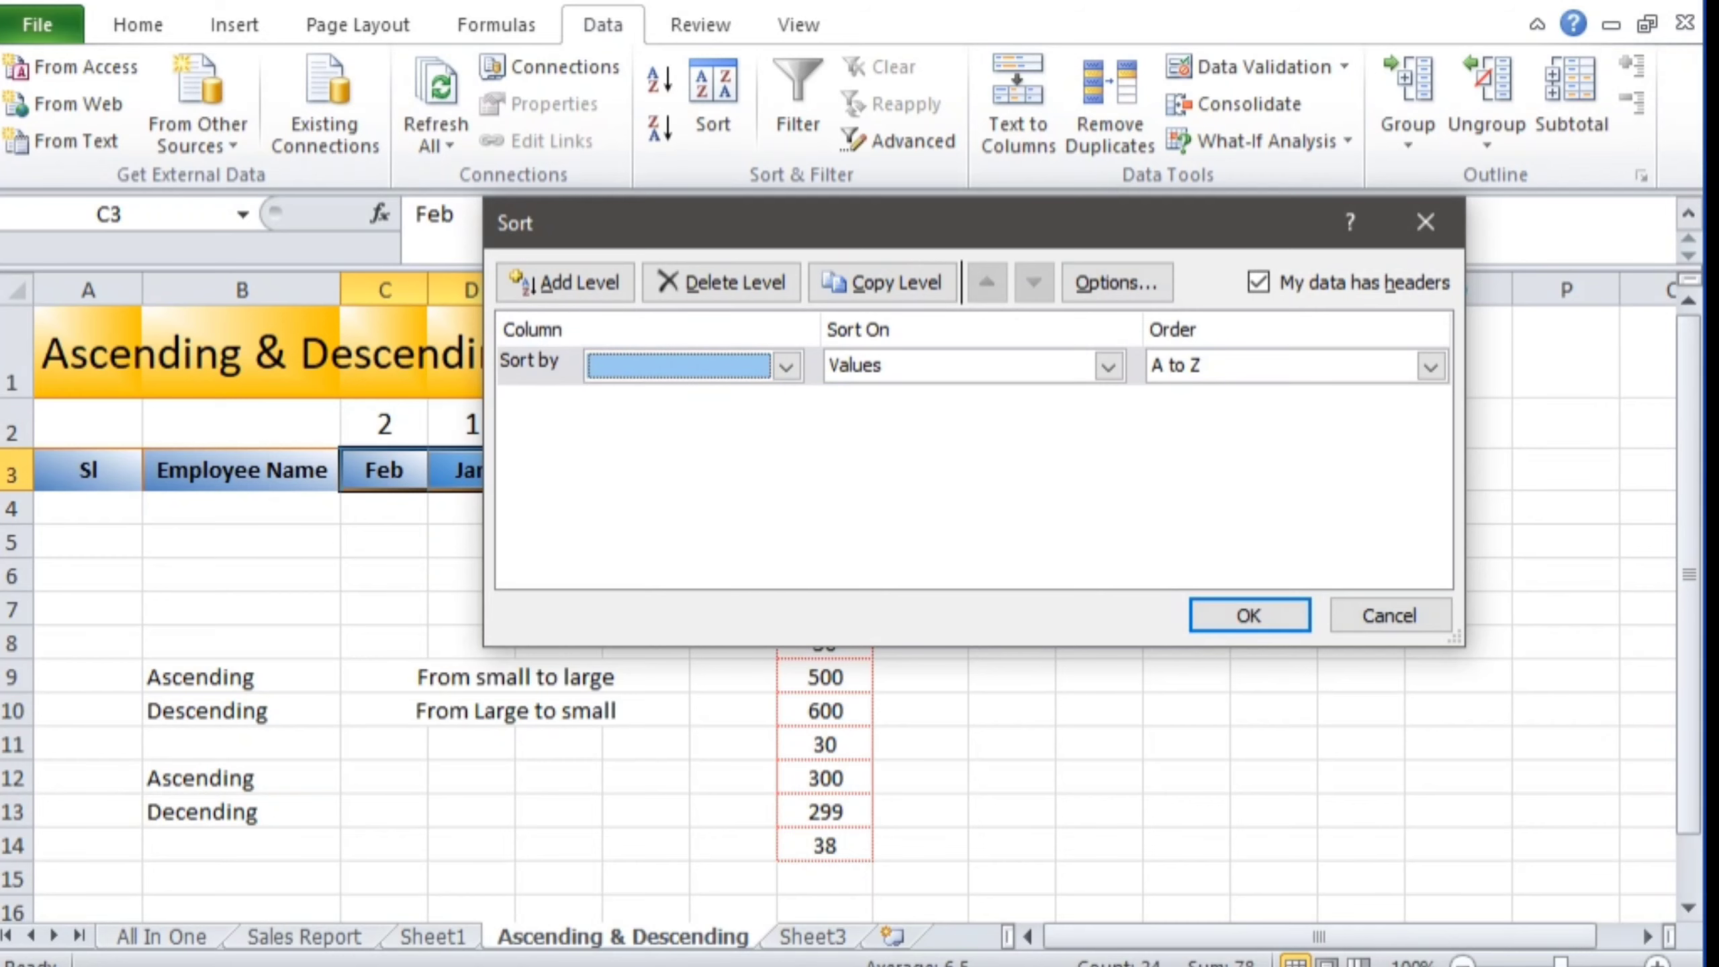
pyautogui.moveTo(778, 224); pyautogui.dragTo(531, 533)
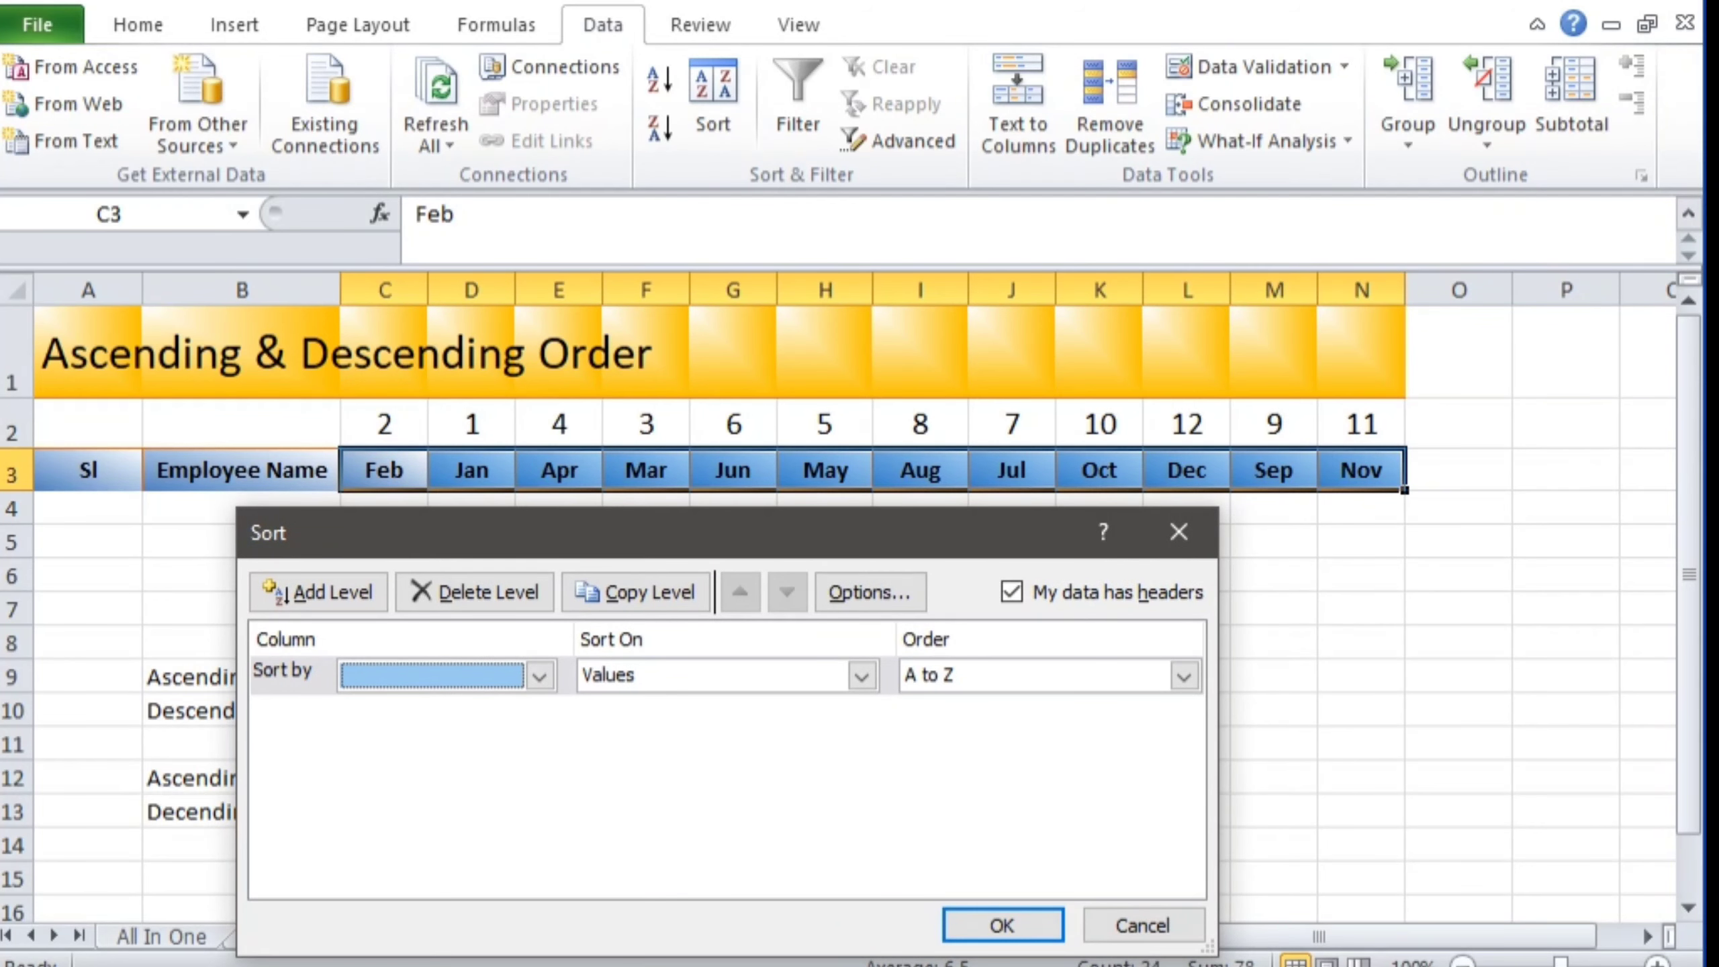
pyautogui.moveTo(531, 533); pyautogui.dragTo(780, 196)
pyautogui.click(787, 338)
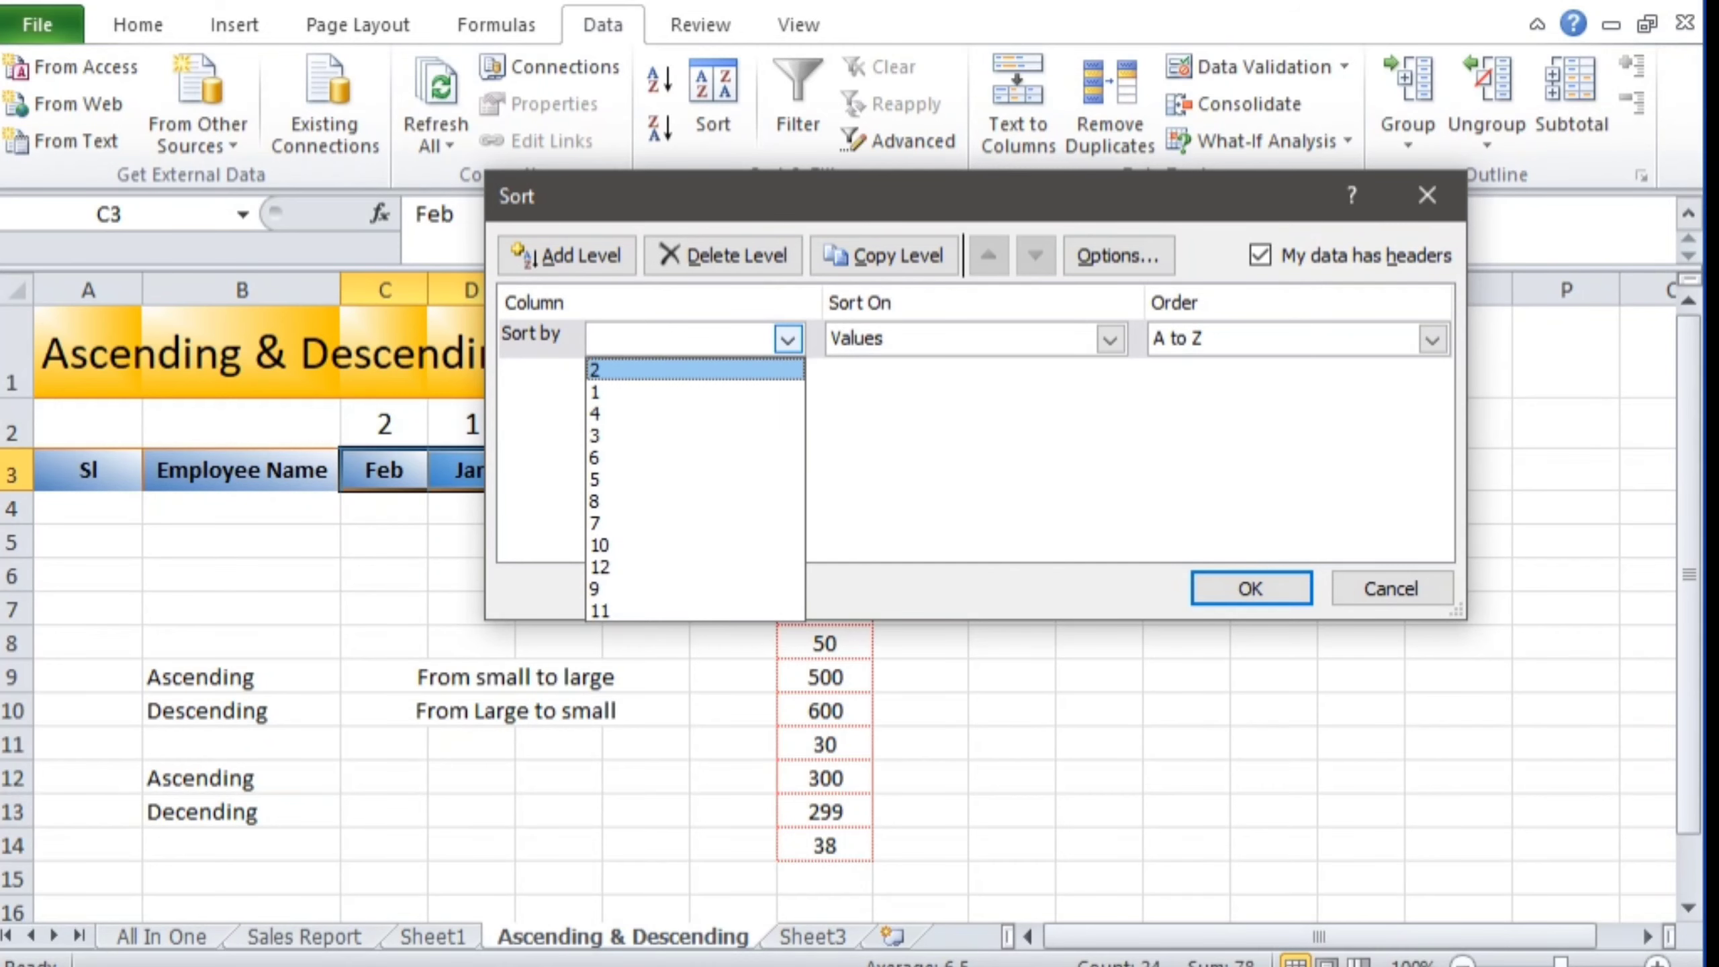
pyautogui.press('Escape')
pyautogui.moveTo(947, 195); pyautogui.dragTo(712, 536)
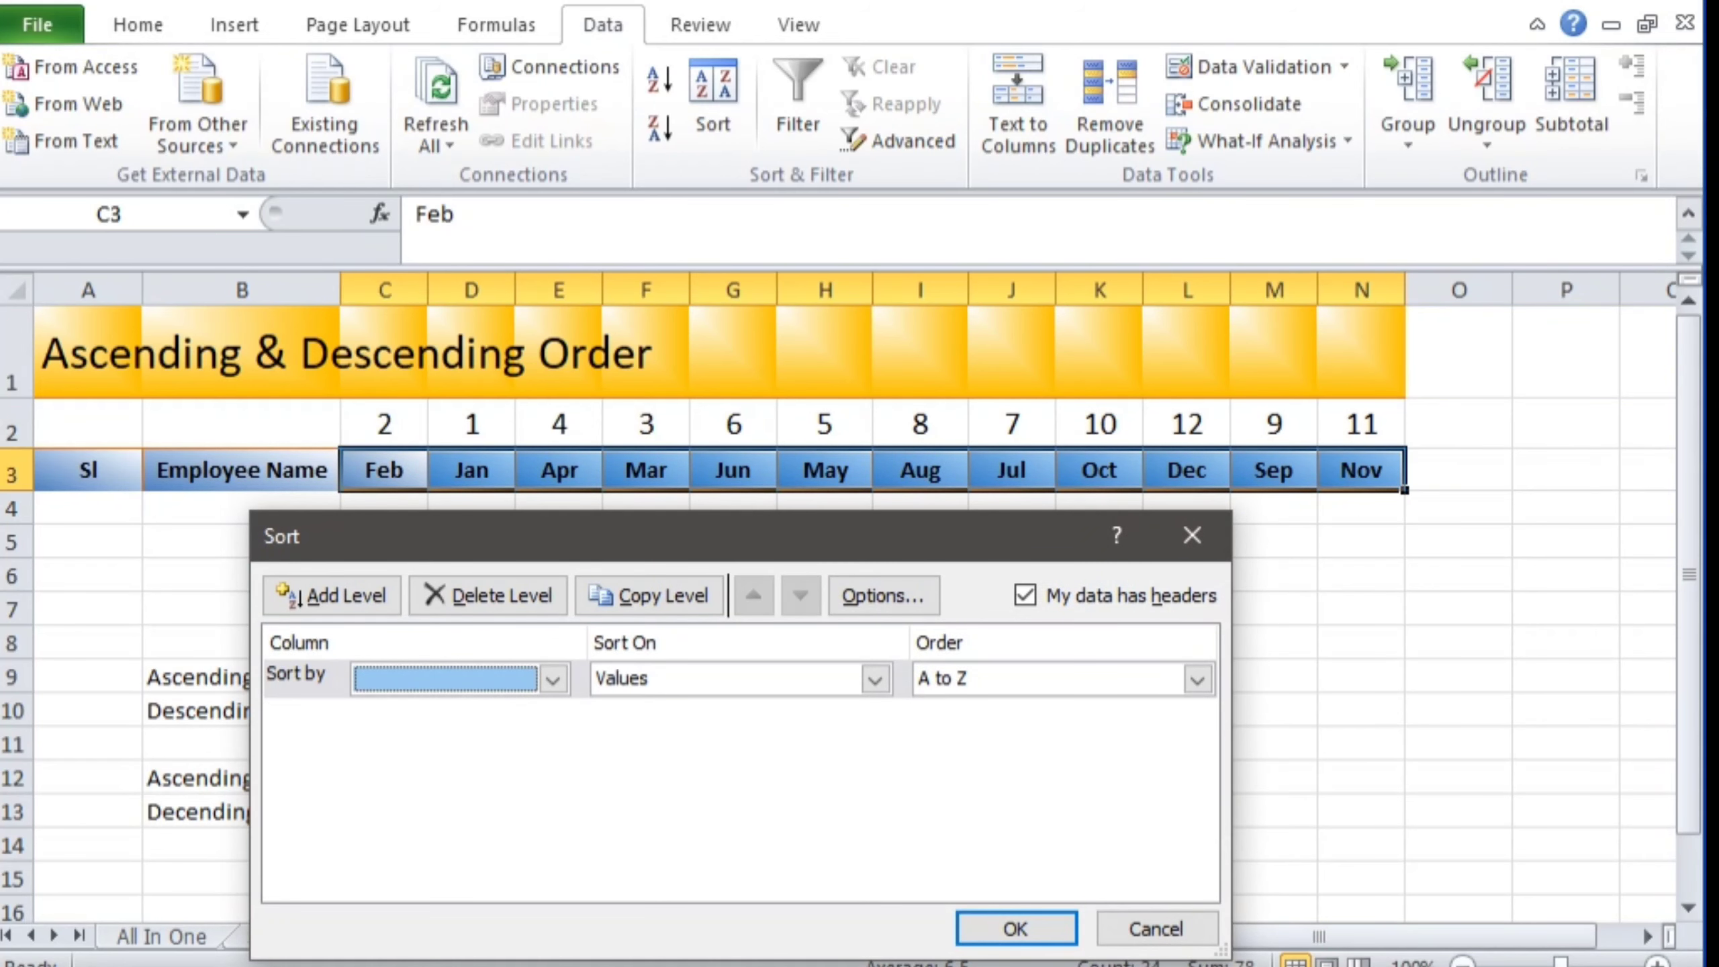
# Step: Choose column 1 as the sort key with A to Z order
pyautogui.click(552, 678)
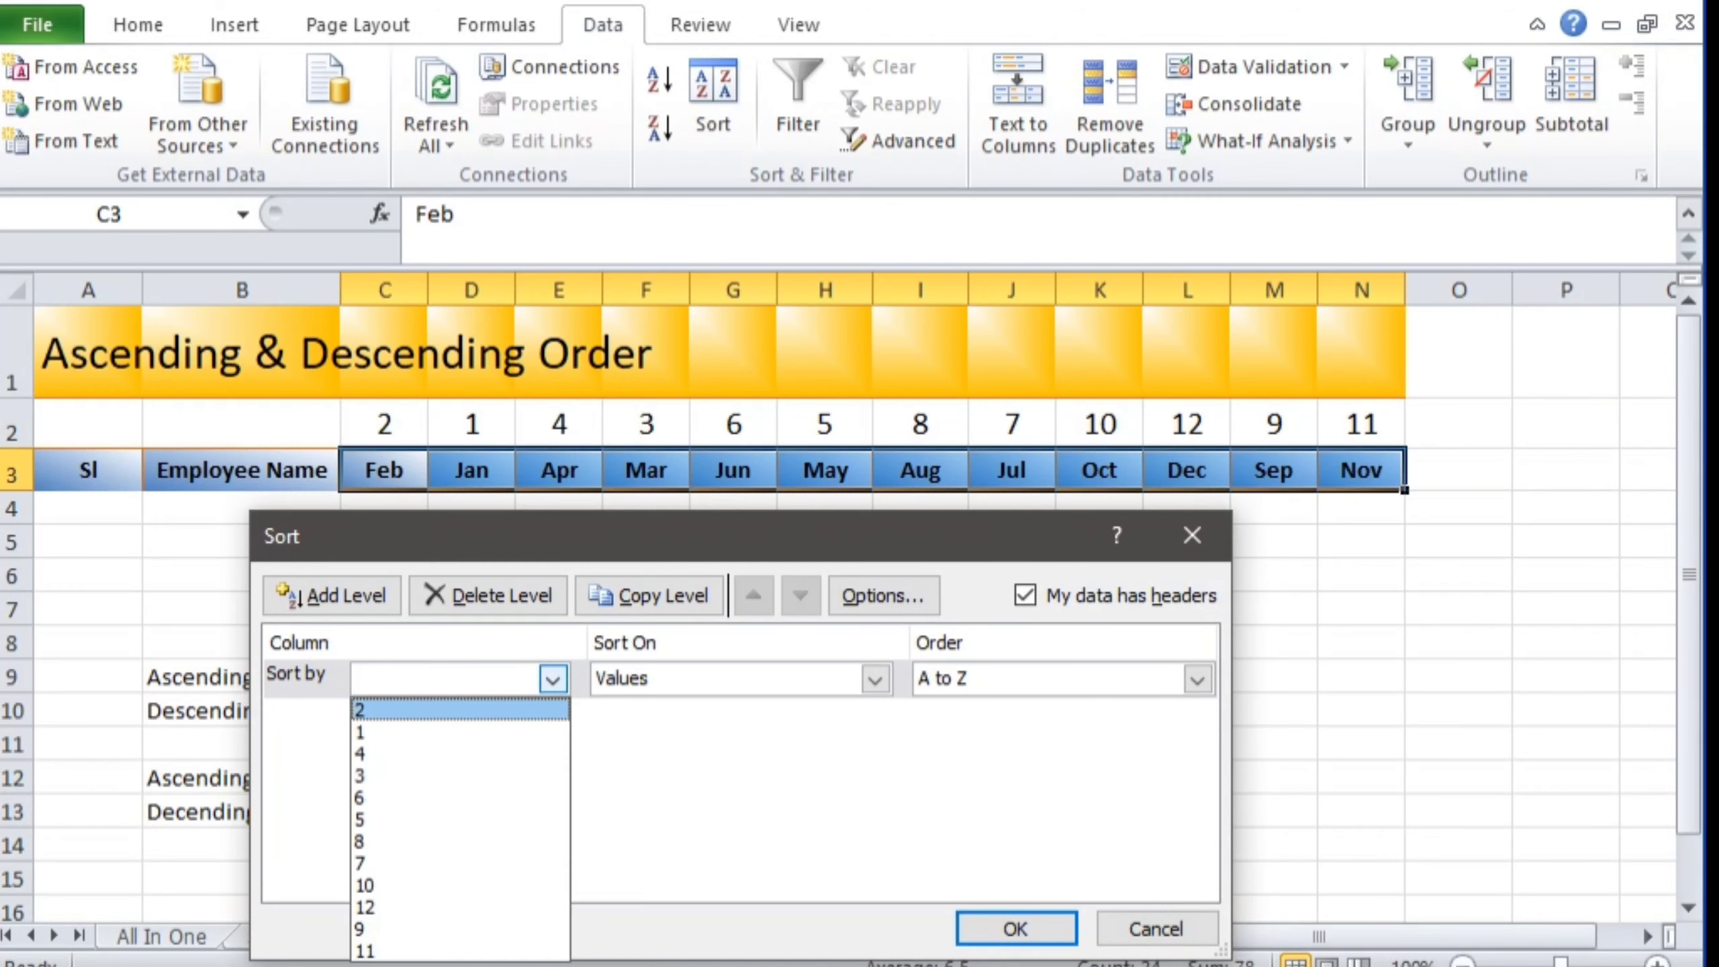
pyautogui.click(459, 731)
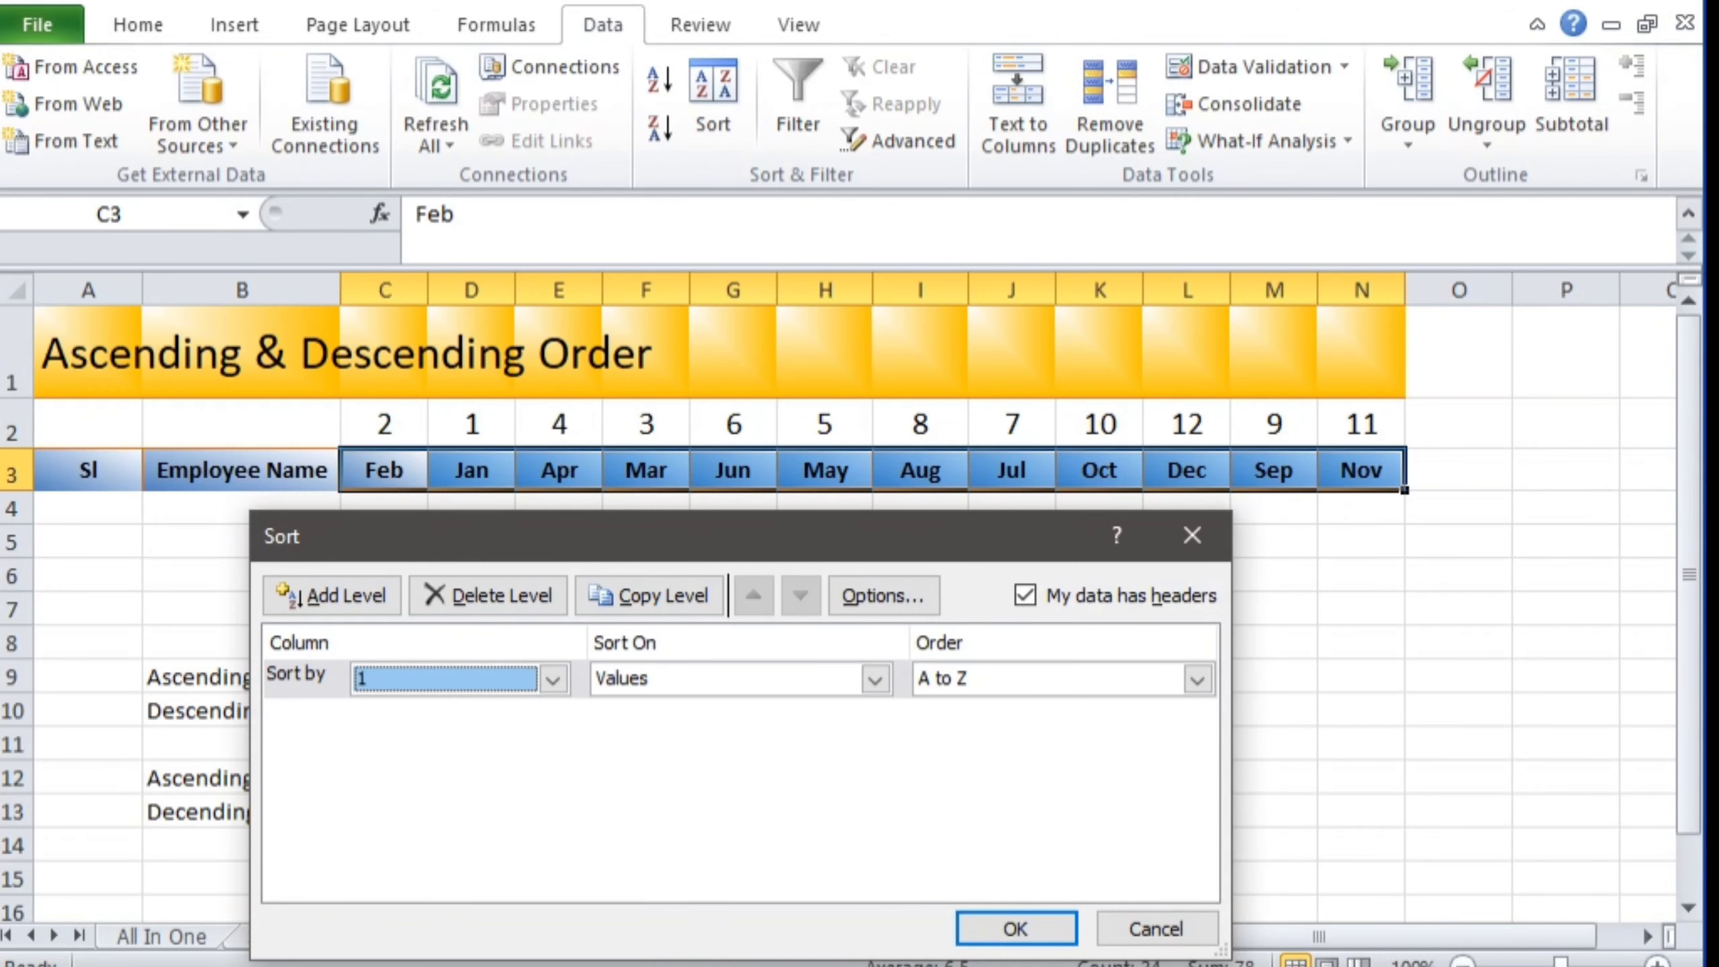
pyautogui.moveTo(765, 536); pyautogui.dragTo(736, 425)
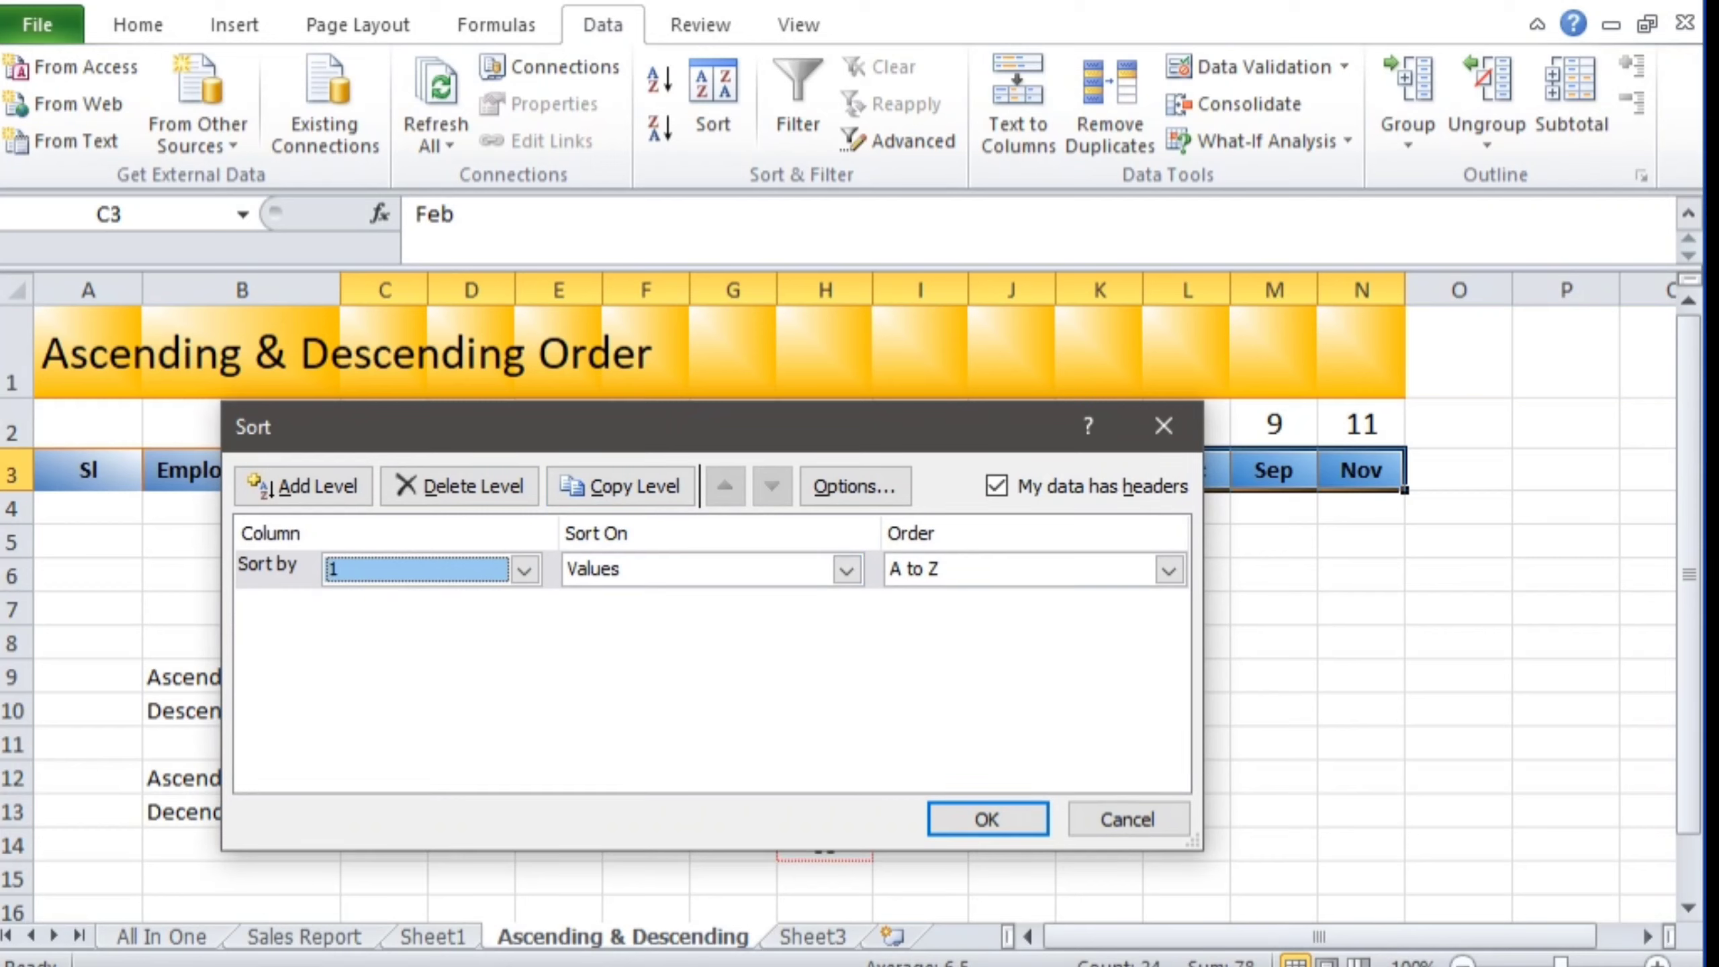
pyautogui.click(1169, 569)
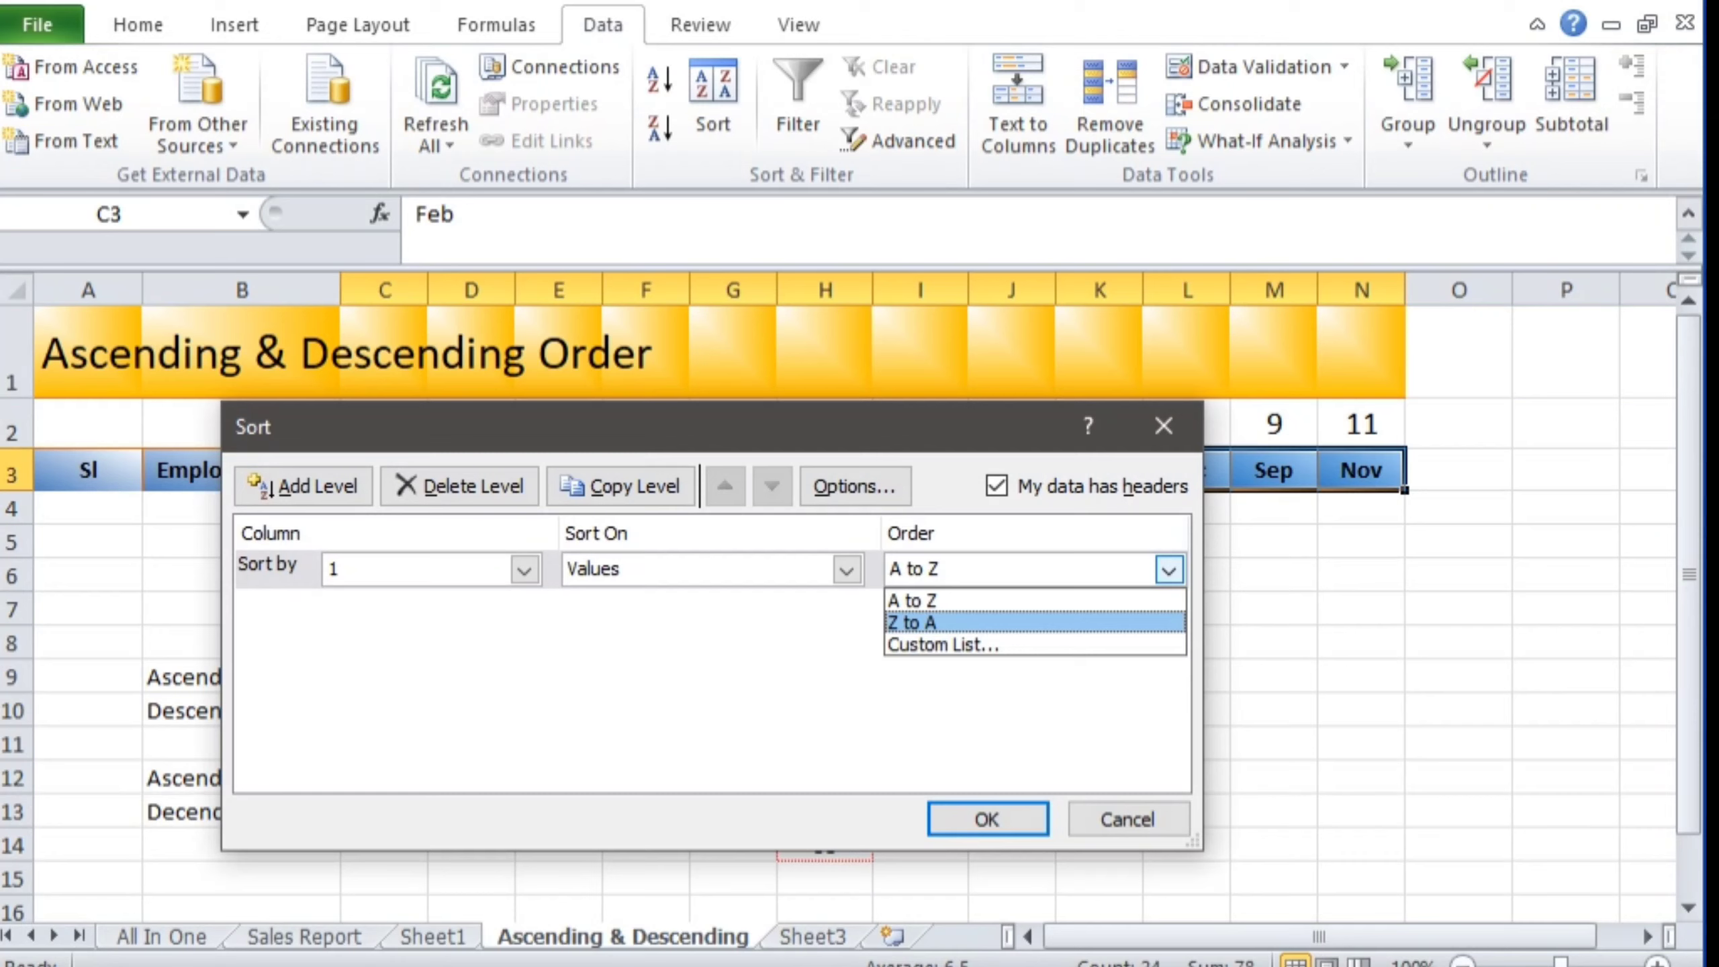
pyautogui.click(1083, 601)
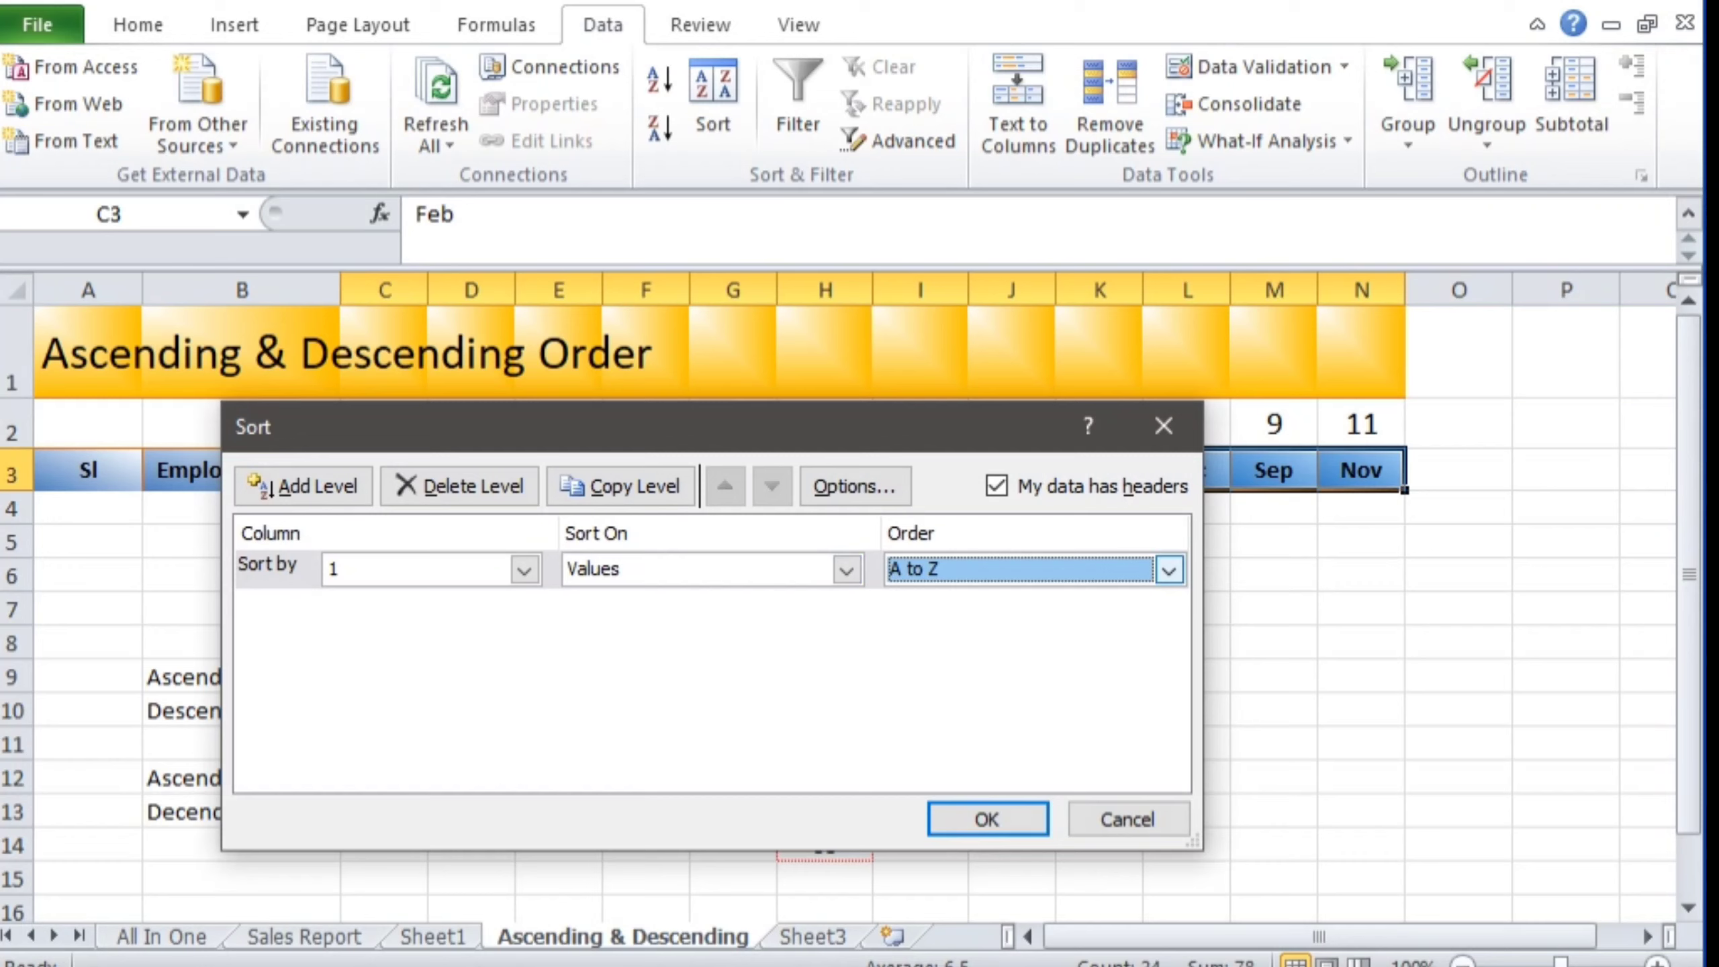
# Step: Change the sort orientation to Sort left to right
pyautogui.click(854, 485)
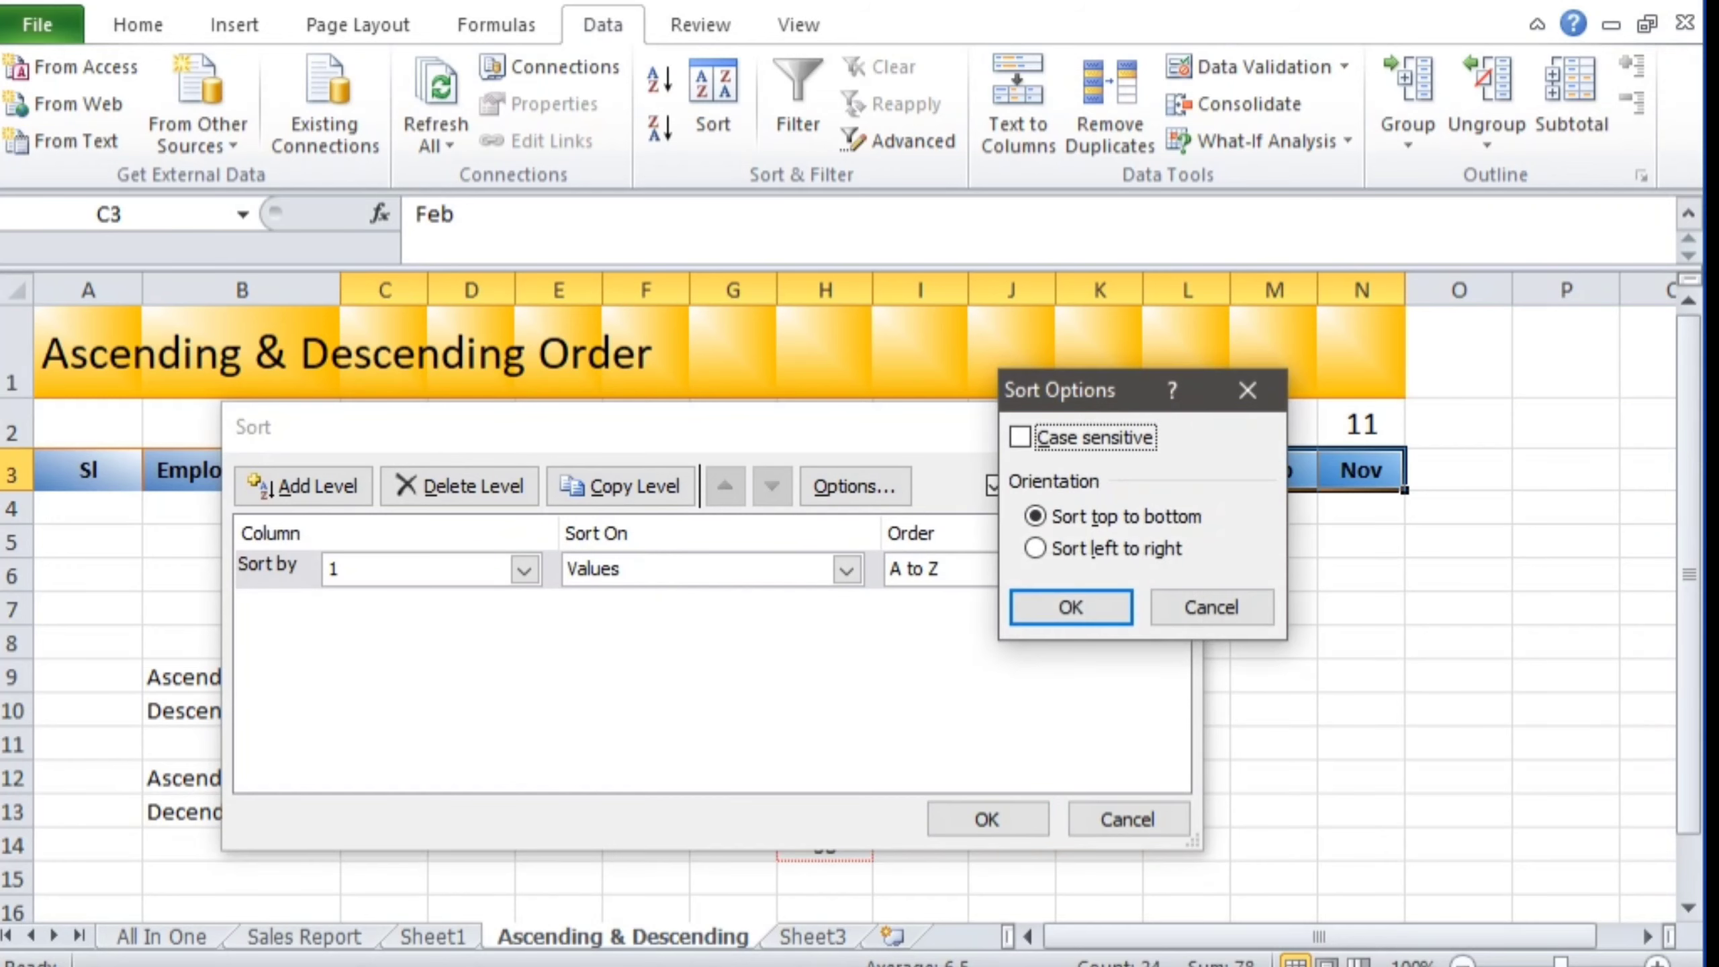
pyautogui.moveTo(1083, 390); pyautogui.dragTo(871, 355)
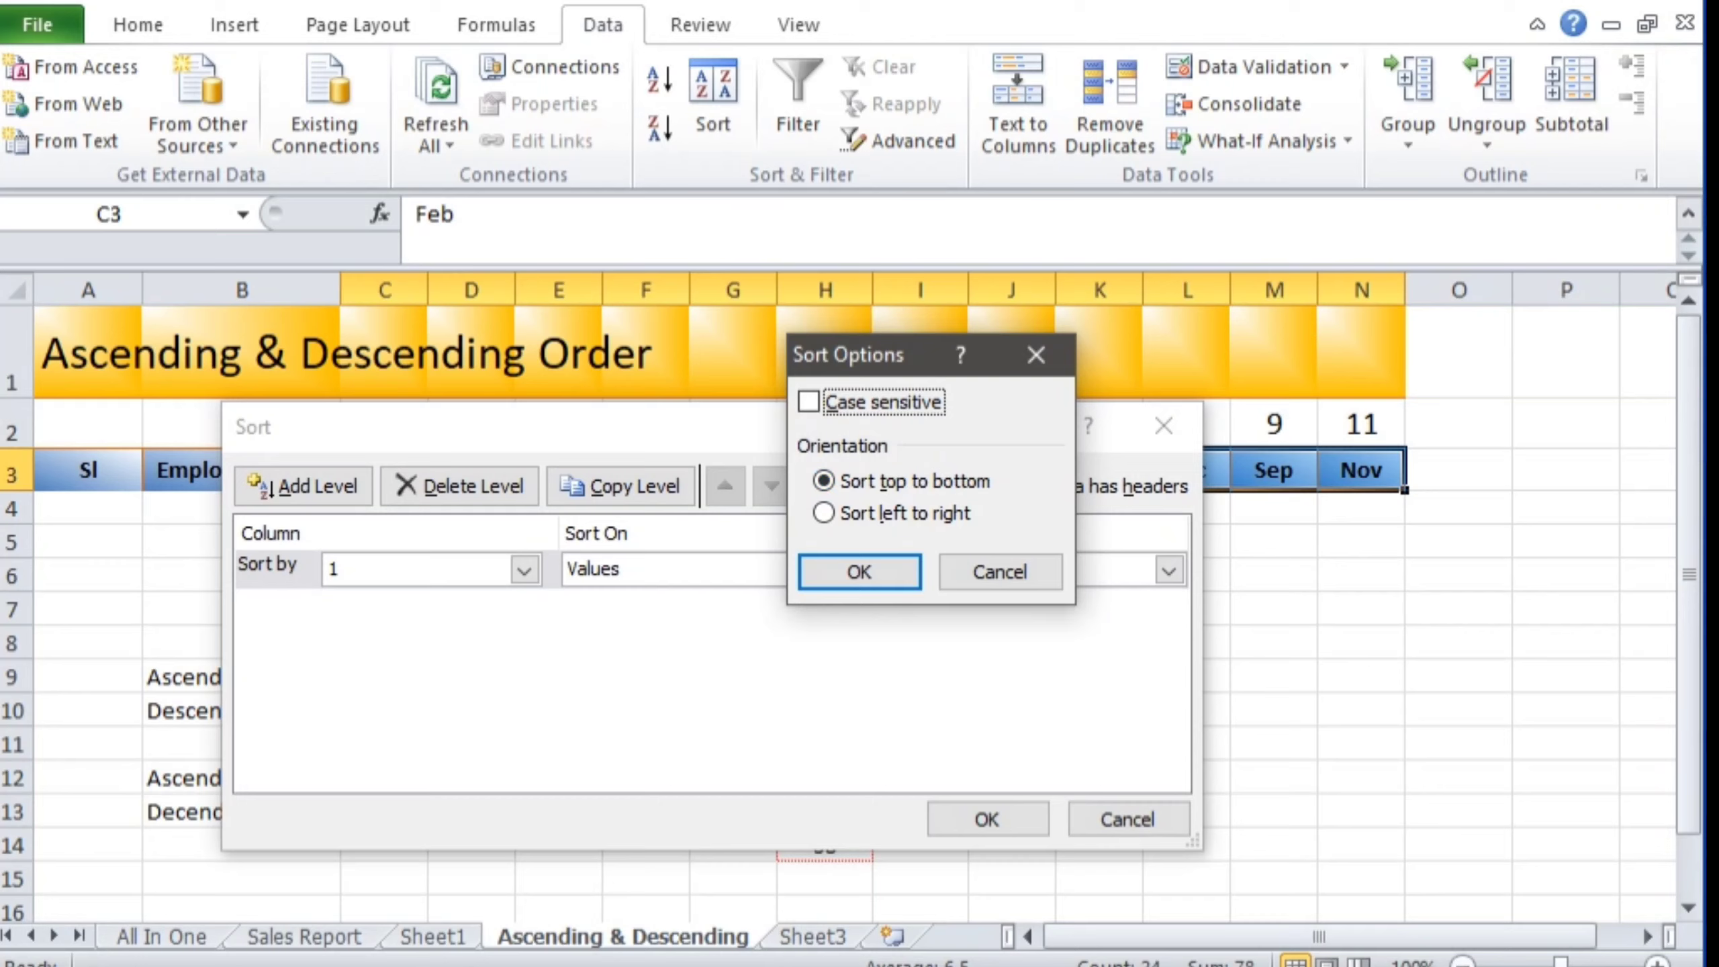
pyautogui.click(824, 513)
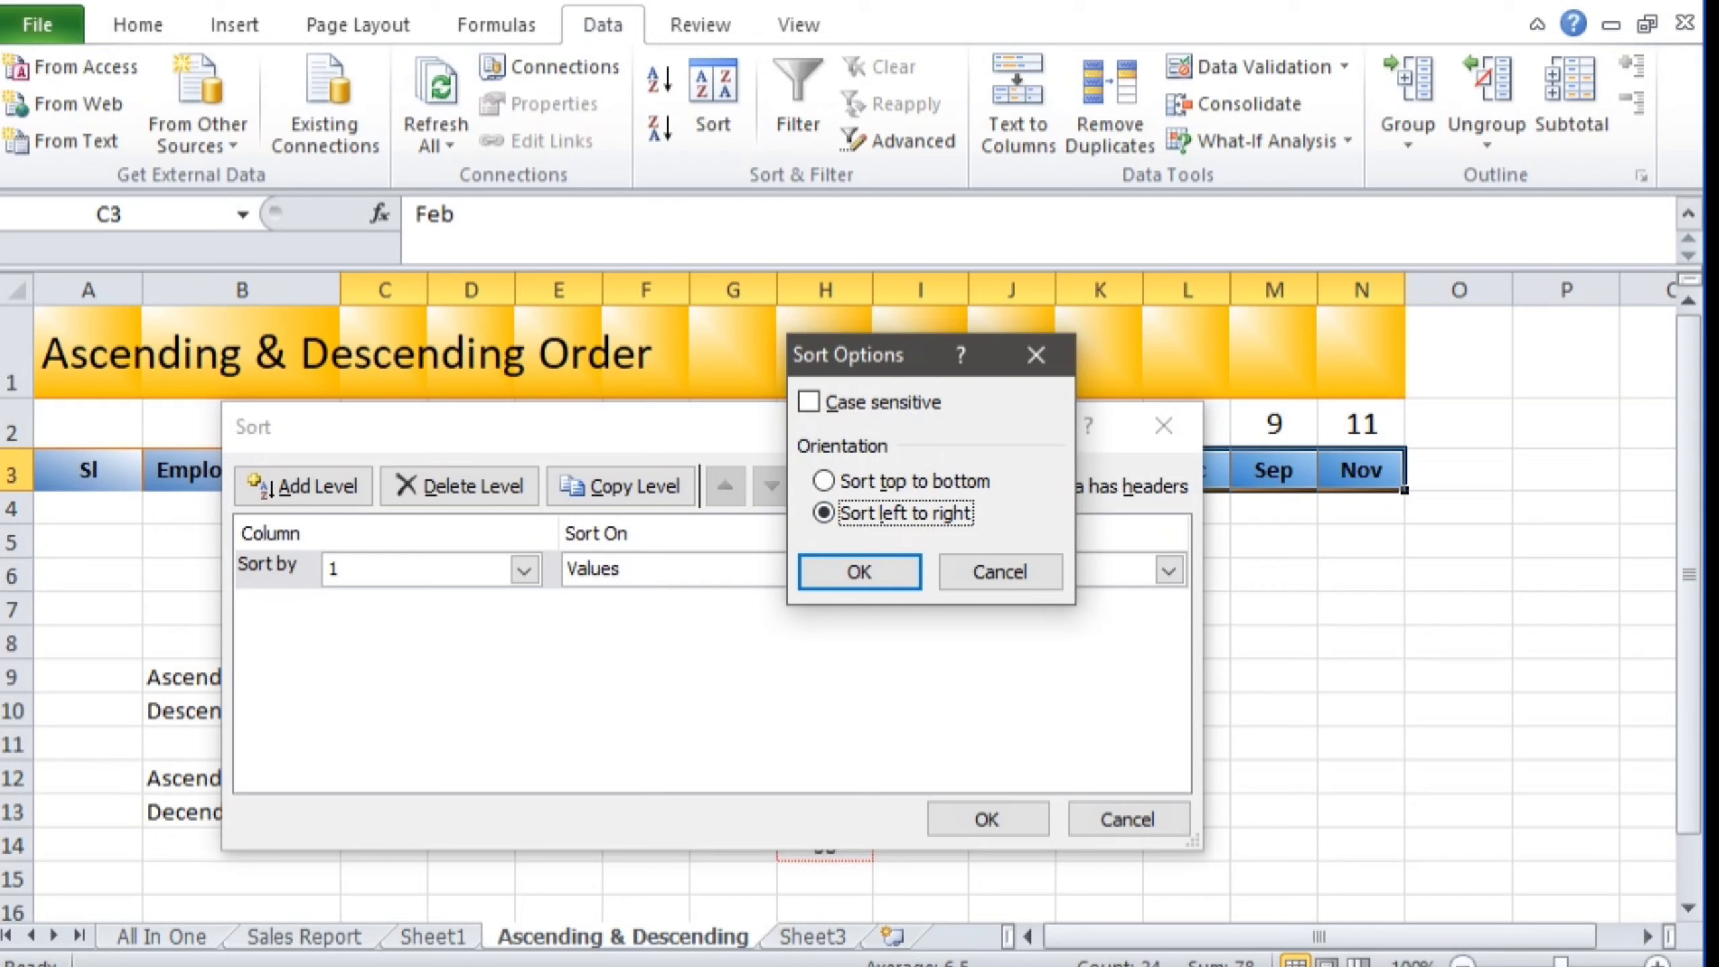
pyautogui.press('Return')
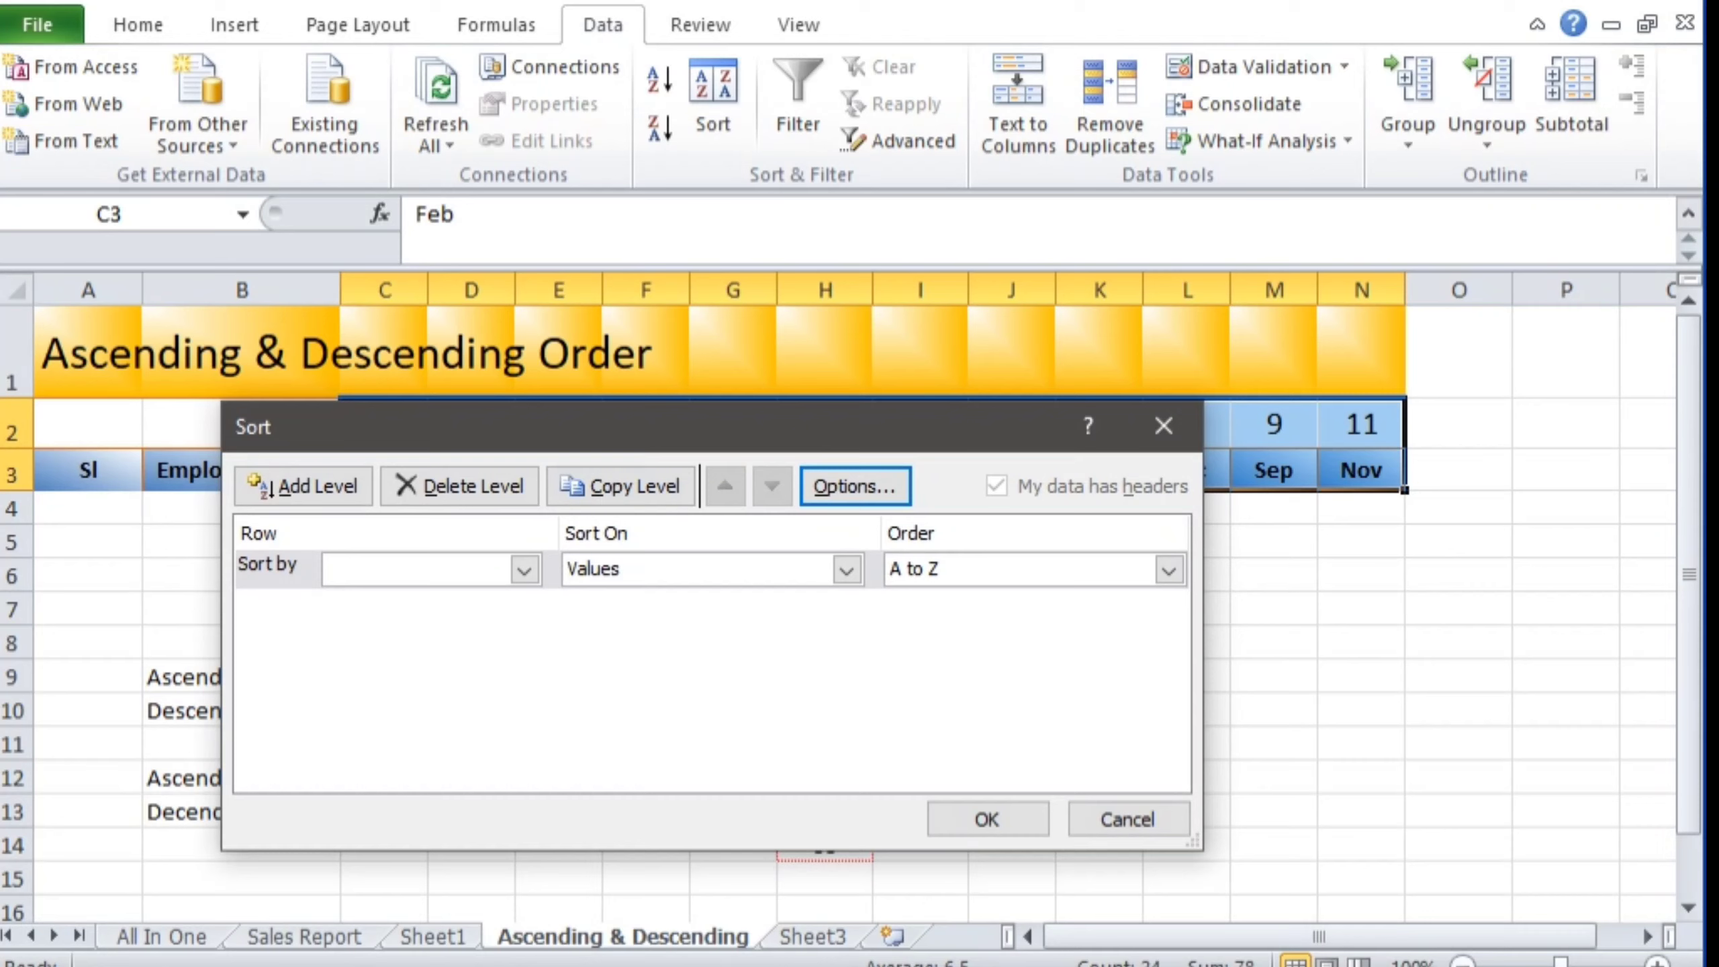
# Step: Sort the month columns by the values in Row 2 in Smallest to Largest order
pyautogui.click(524, 568)
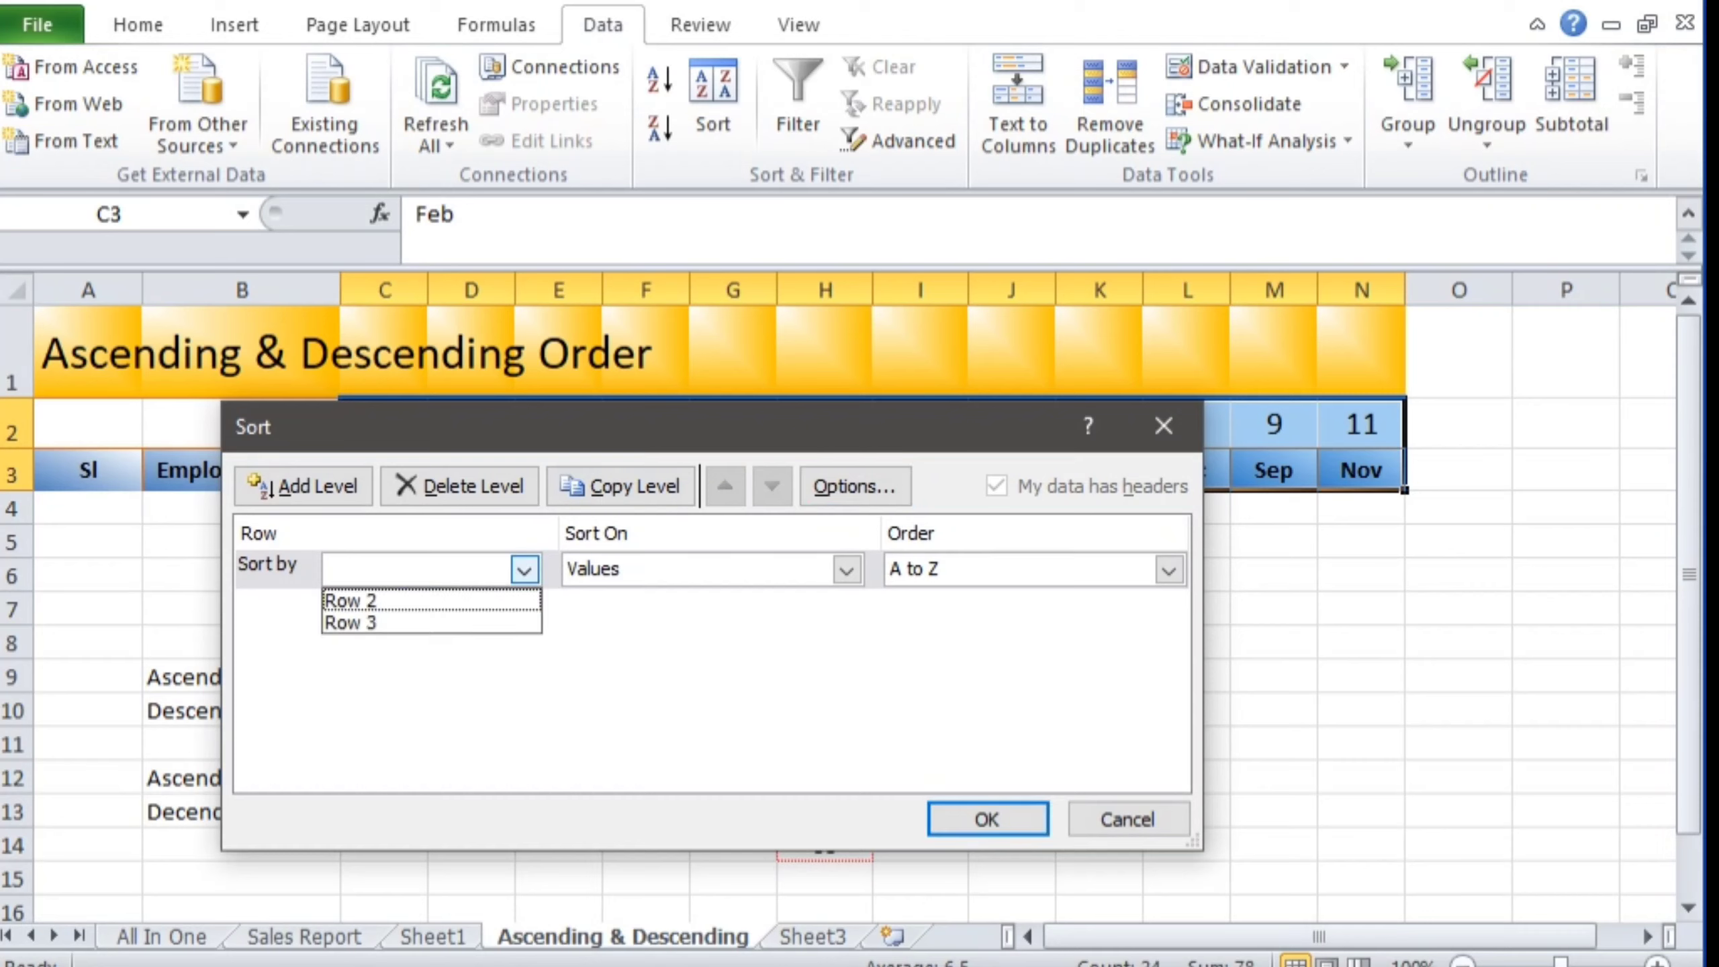
pyautogui.click(626, 666)
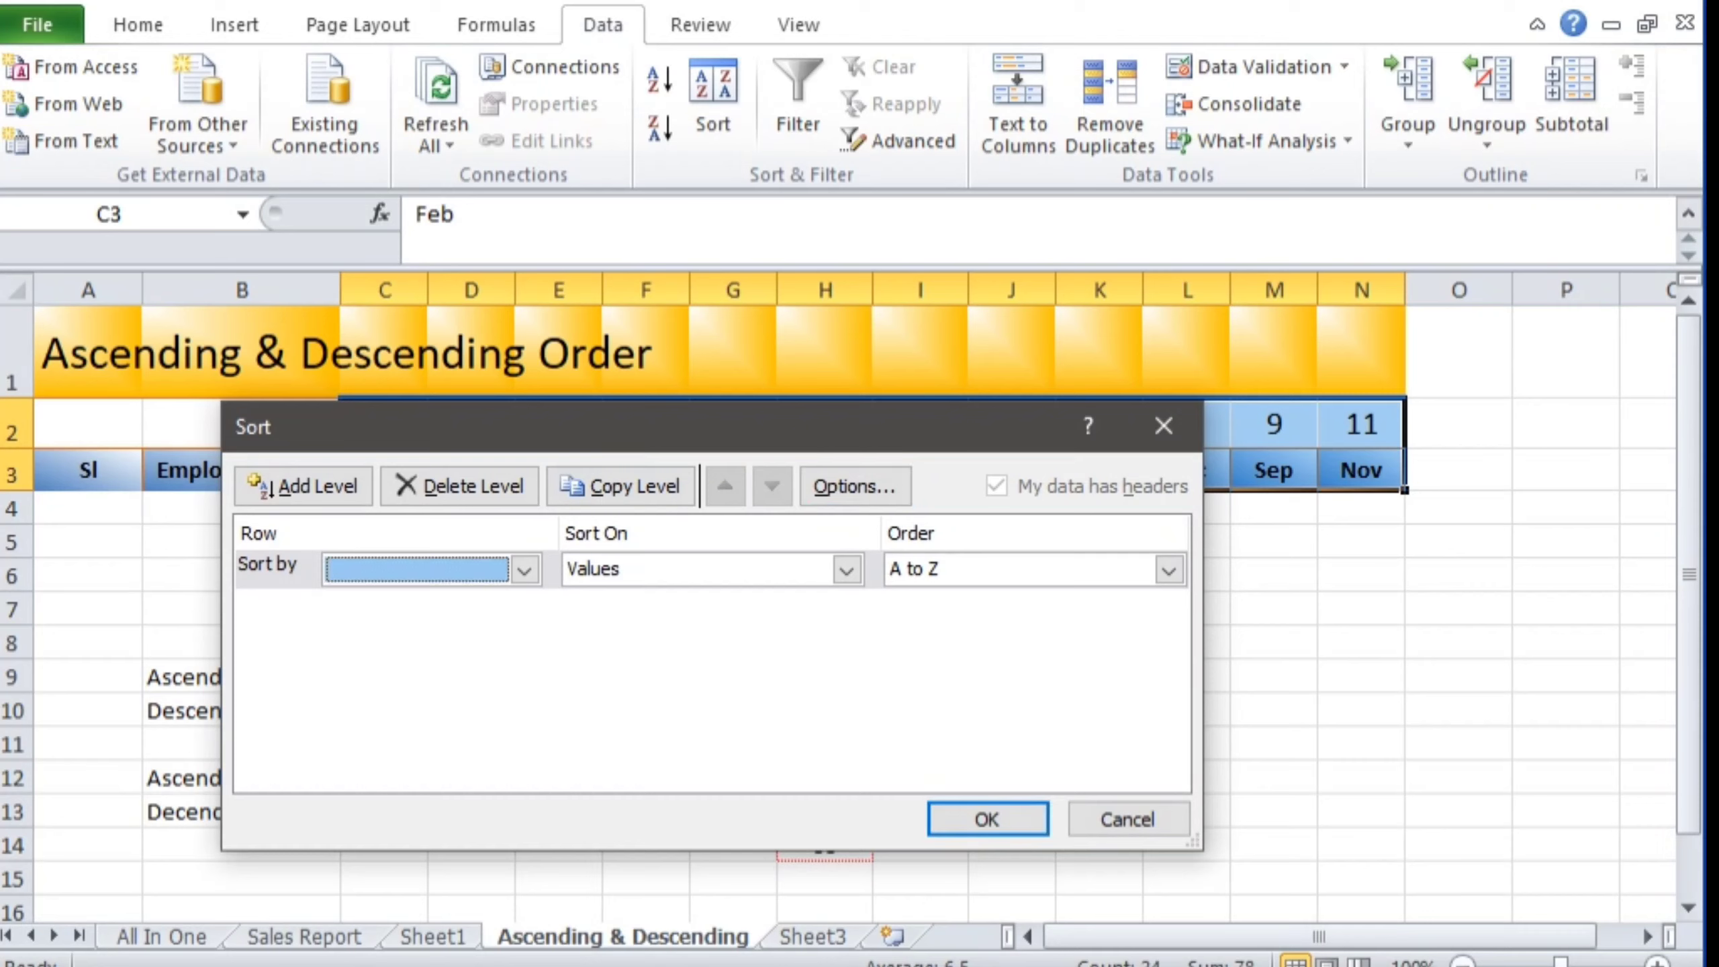
pyautogui.moveTo(650, 427); pyautogui.dragTo(688, 512)
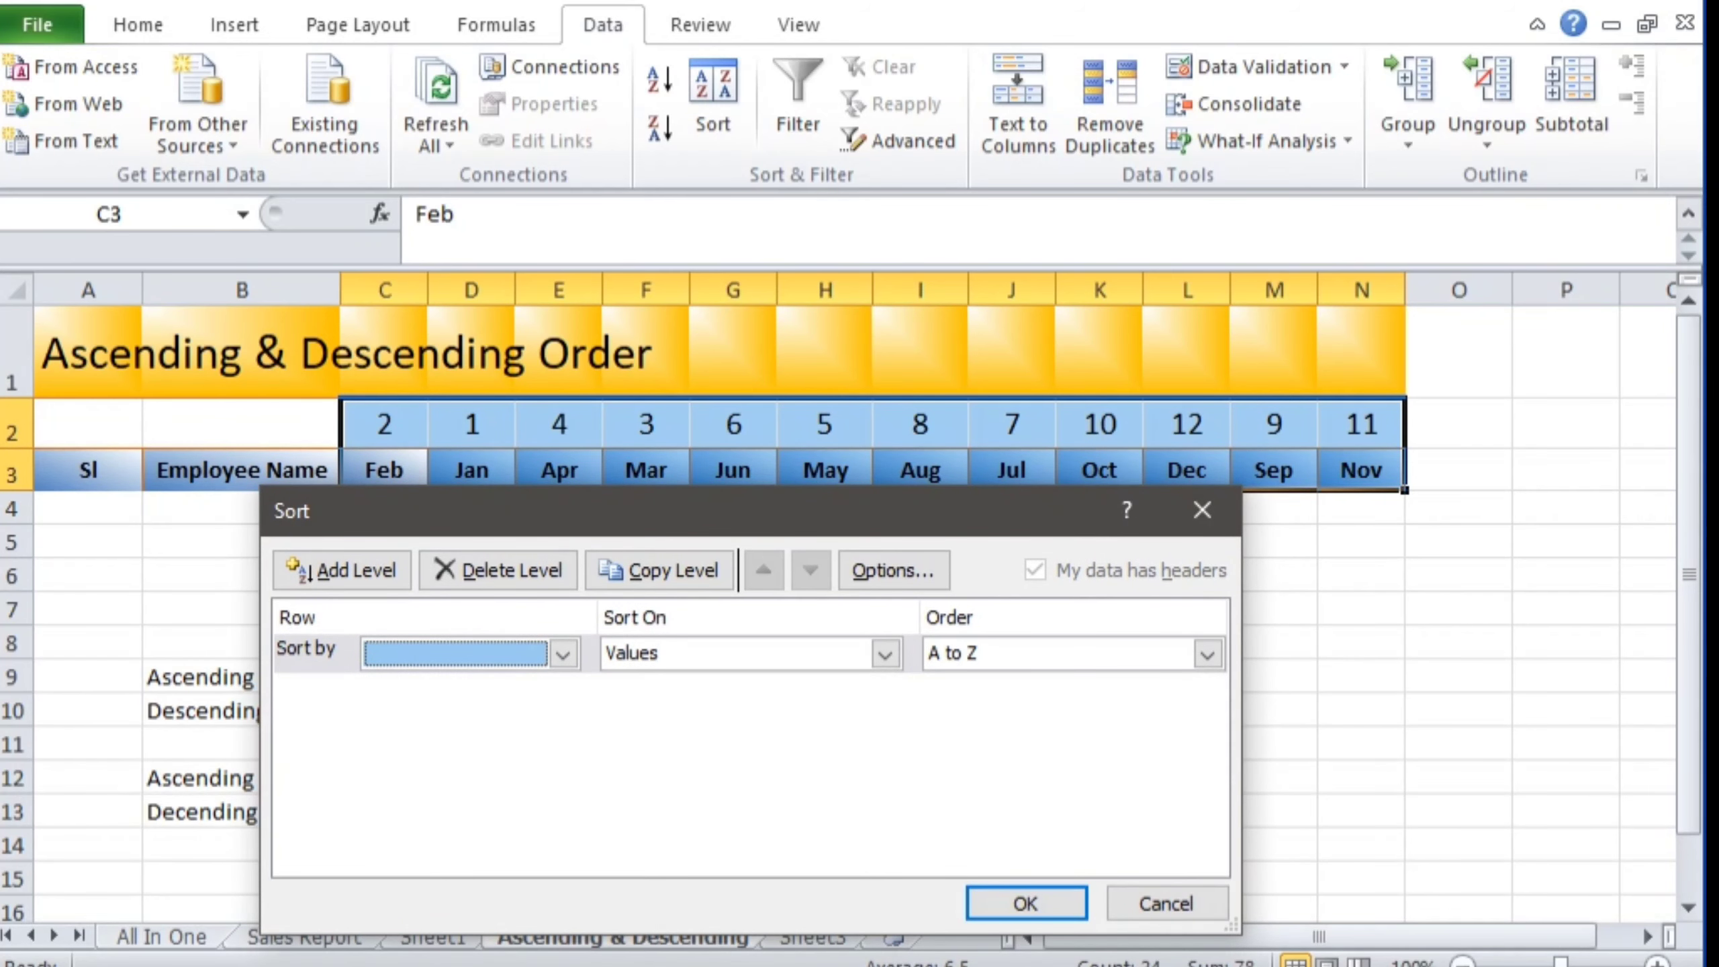
pyautogui.click(563, 654)
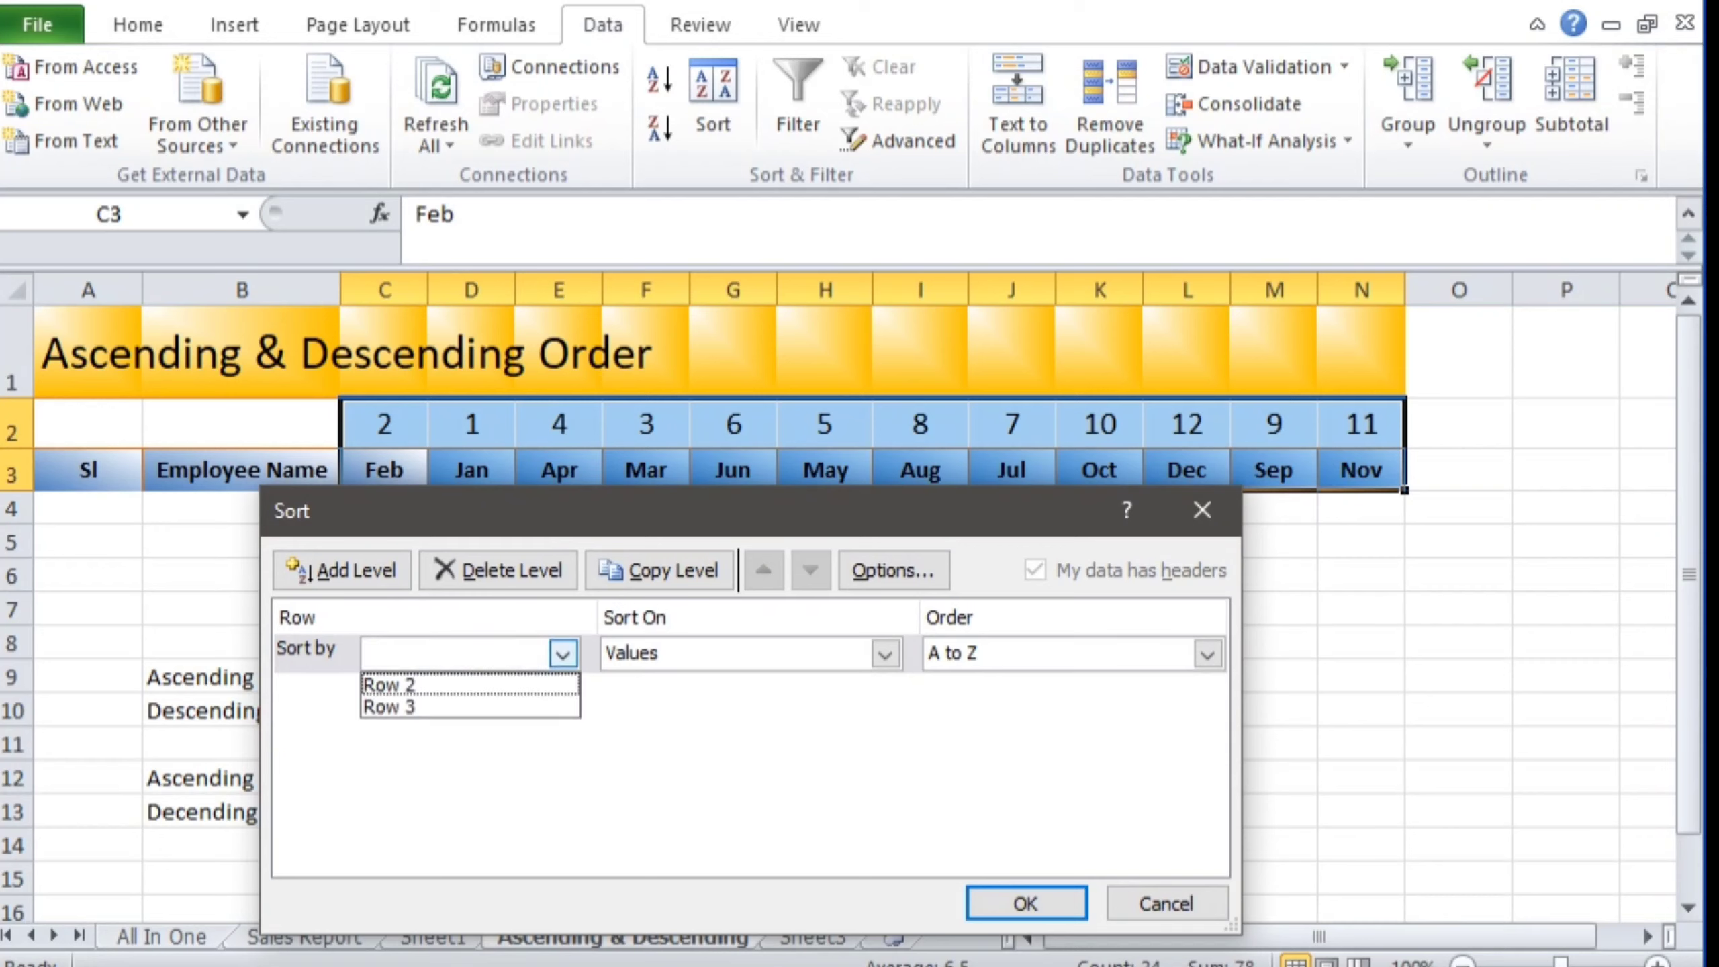
pyautogui.click(467, 683)
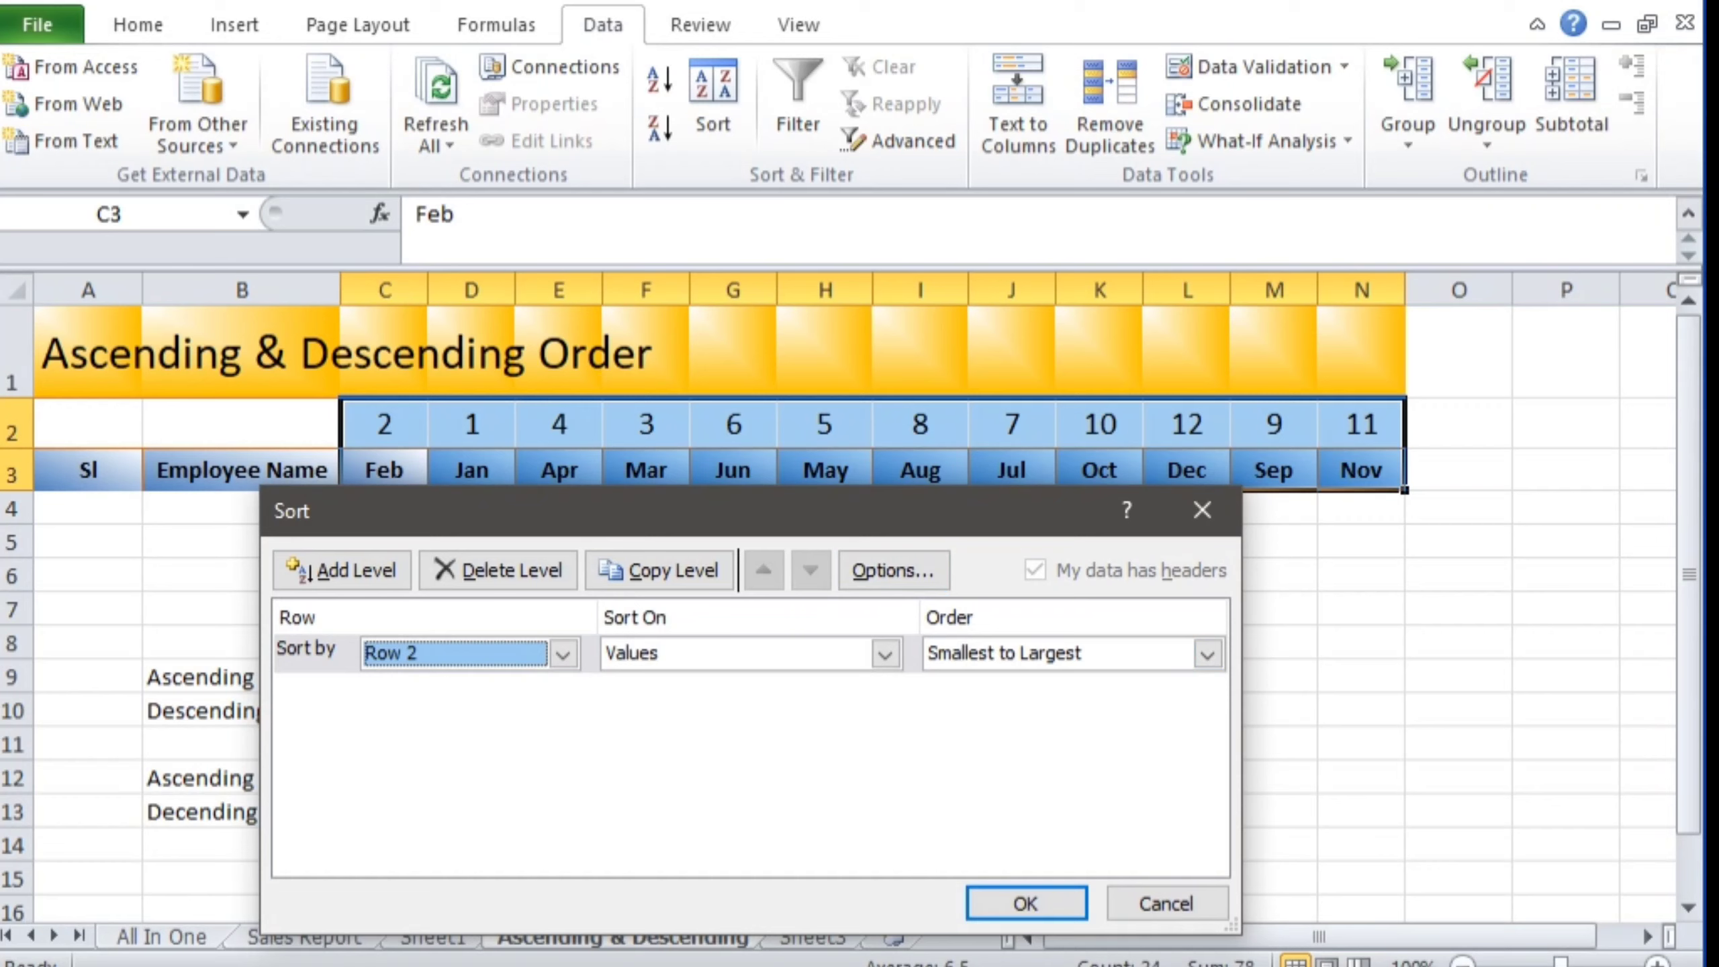
pyautogui.click(1207, 653)
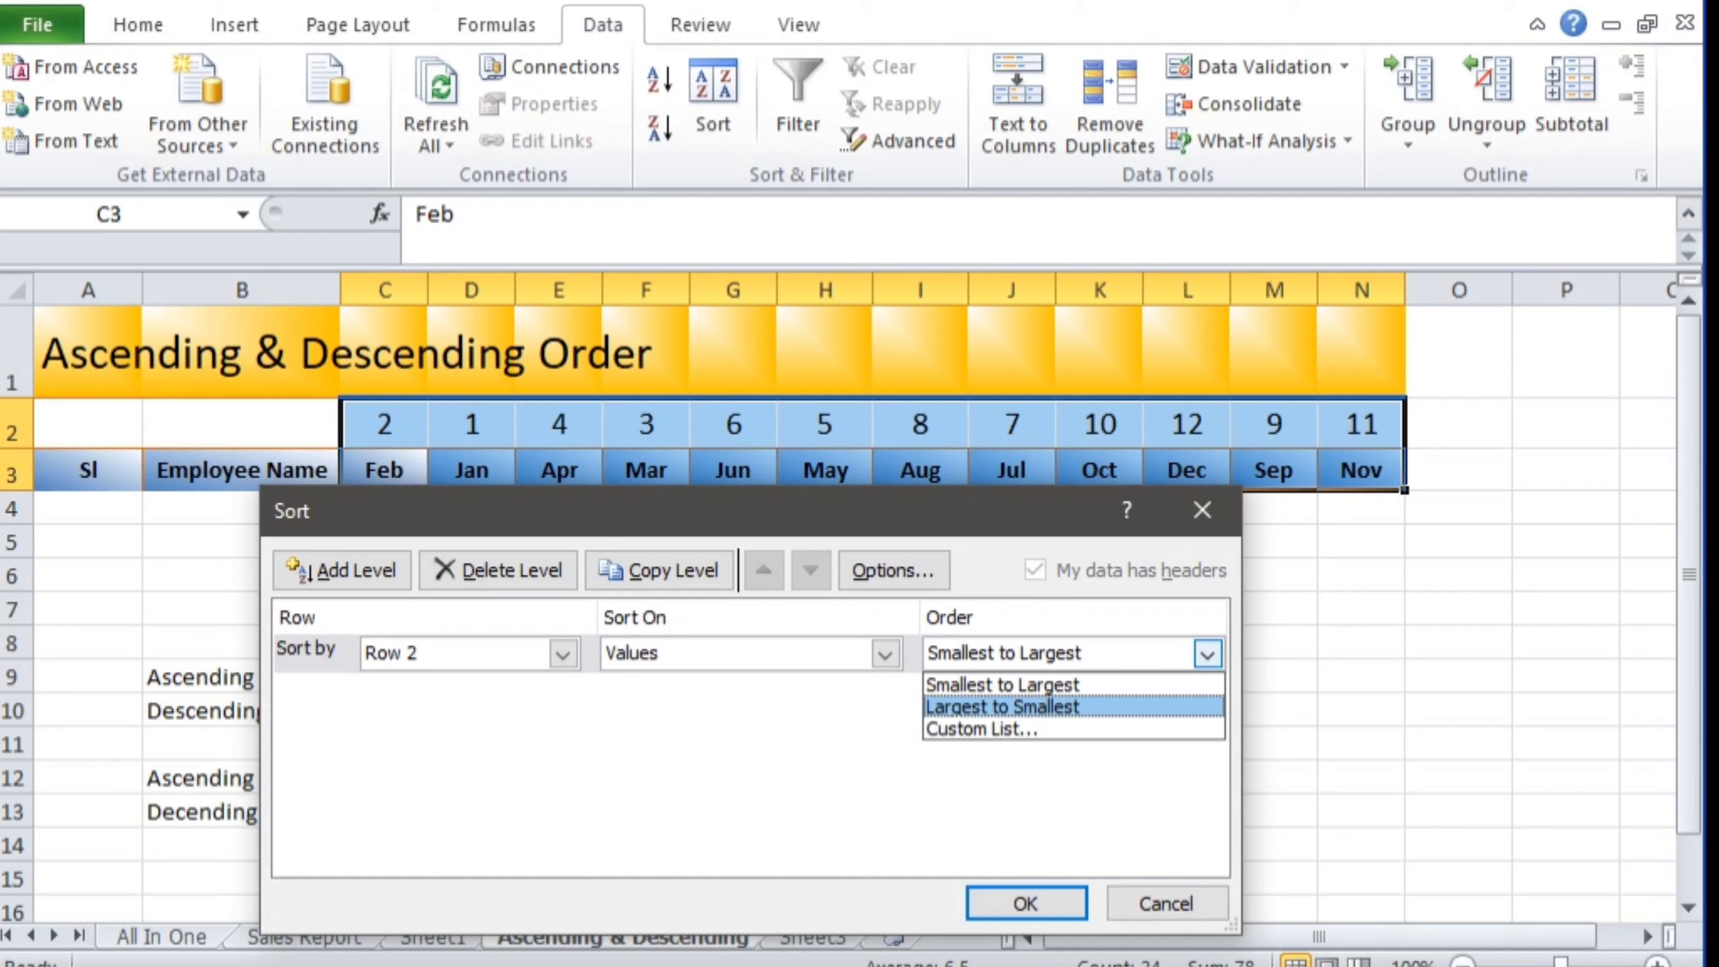
pyautogui.press('Return')
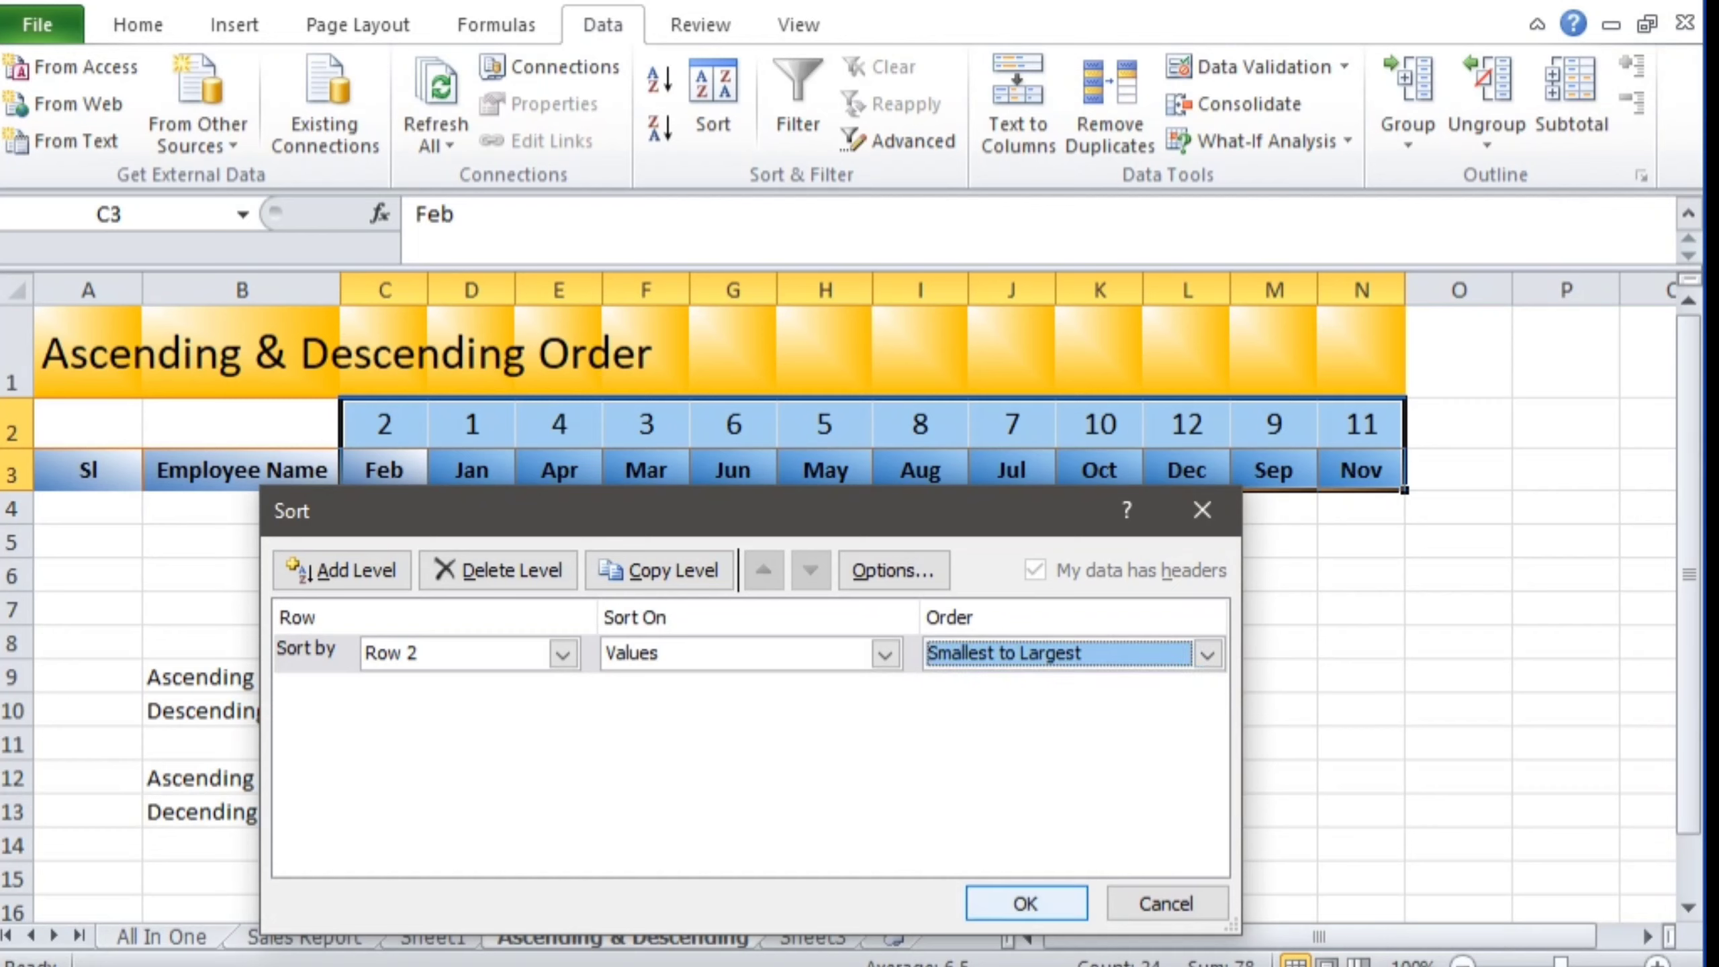
pyautogui.click(1026, 903)
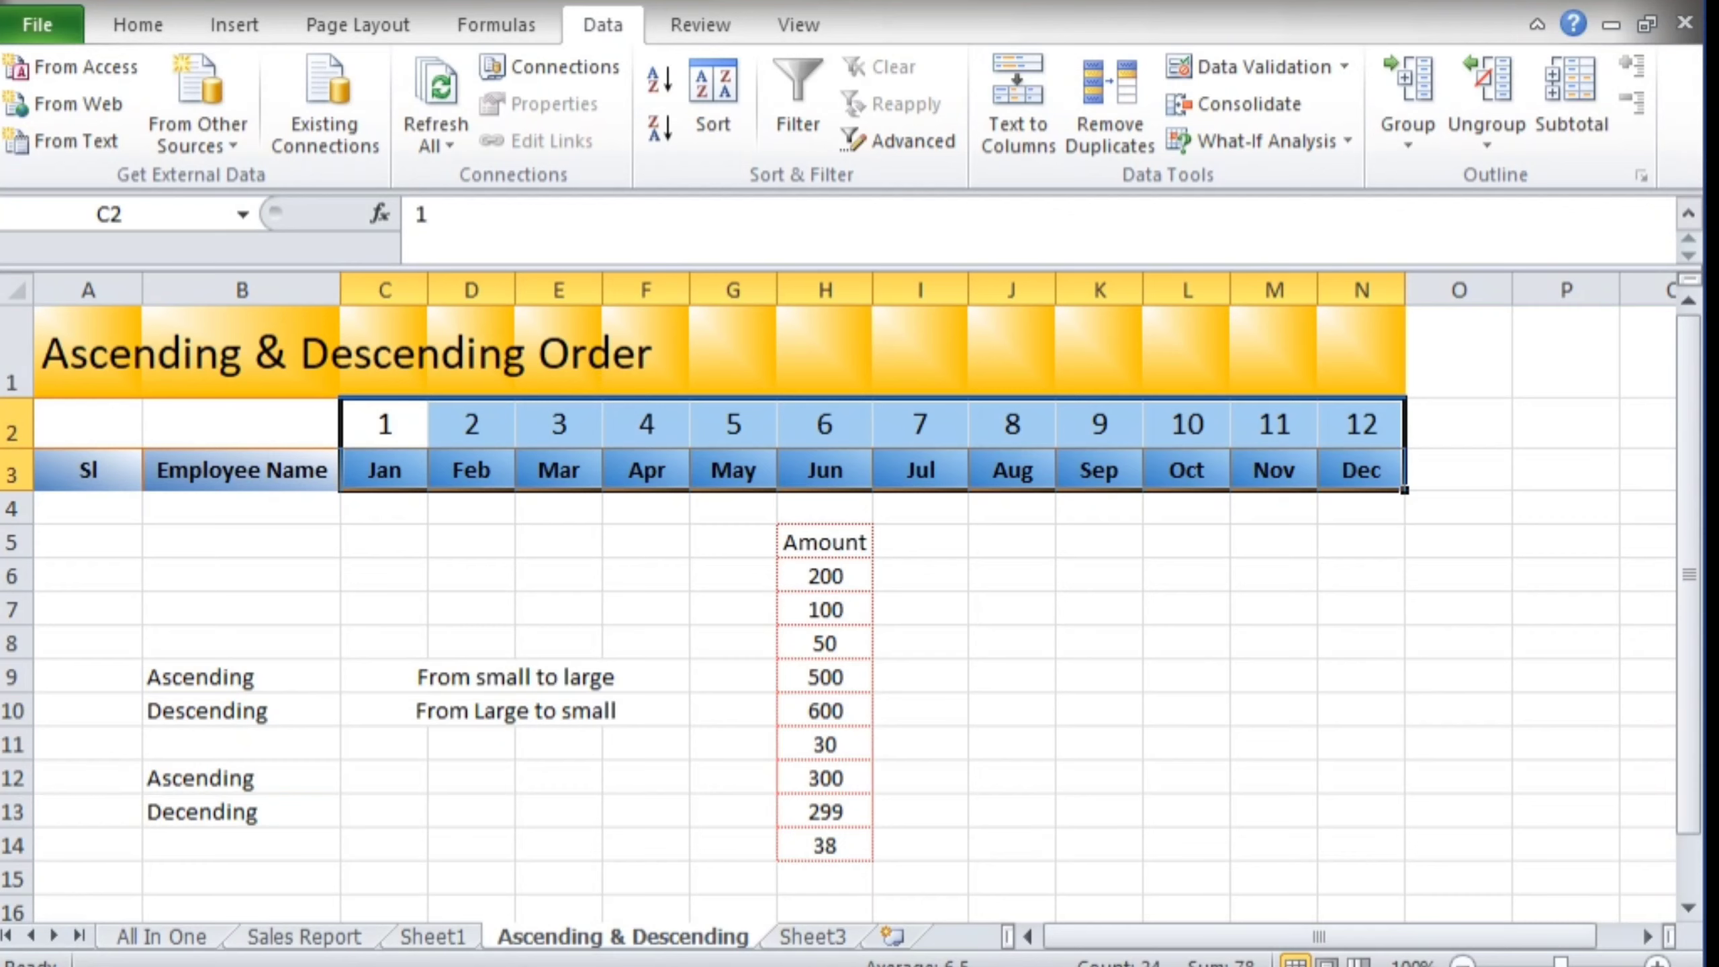
# Step: Sort the month columns again by Row 2 in Largest to Smallest order
pyautogui.click(713, 101)
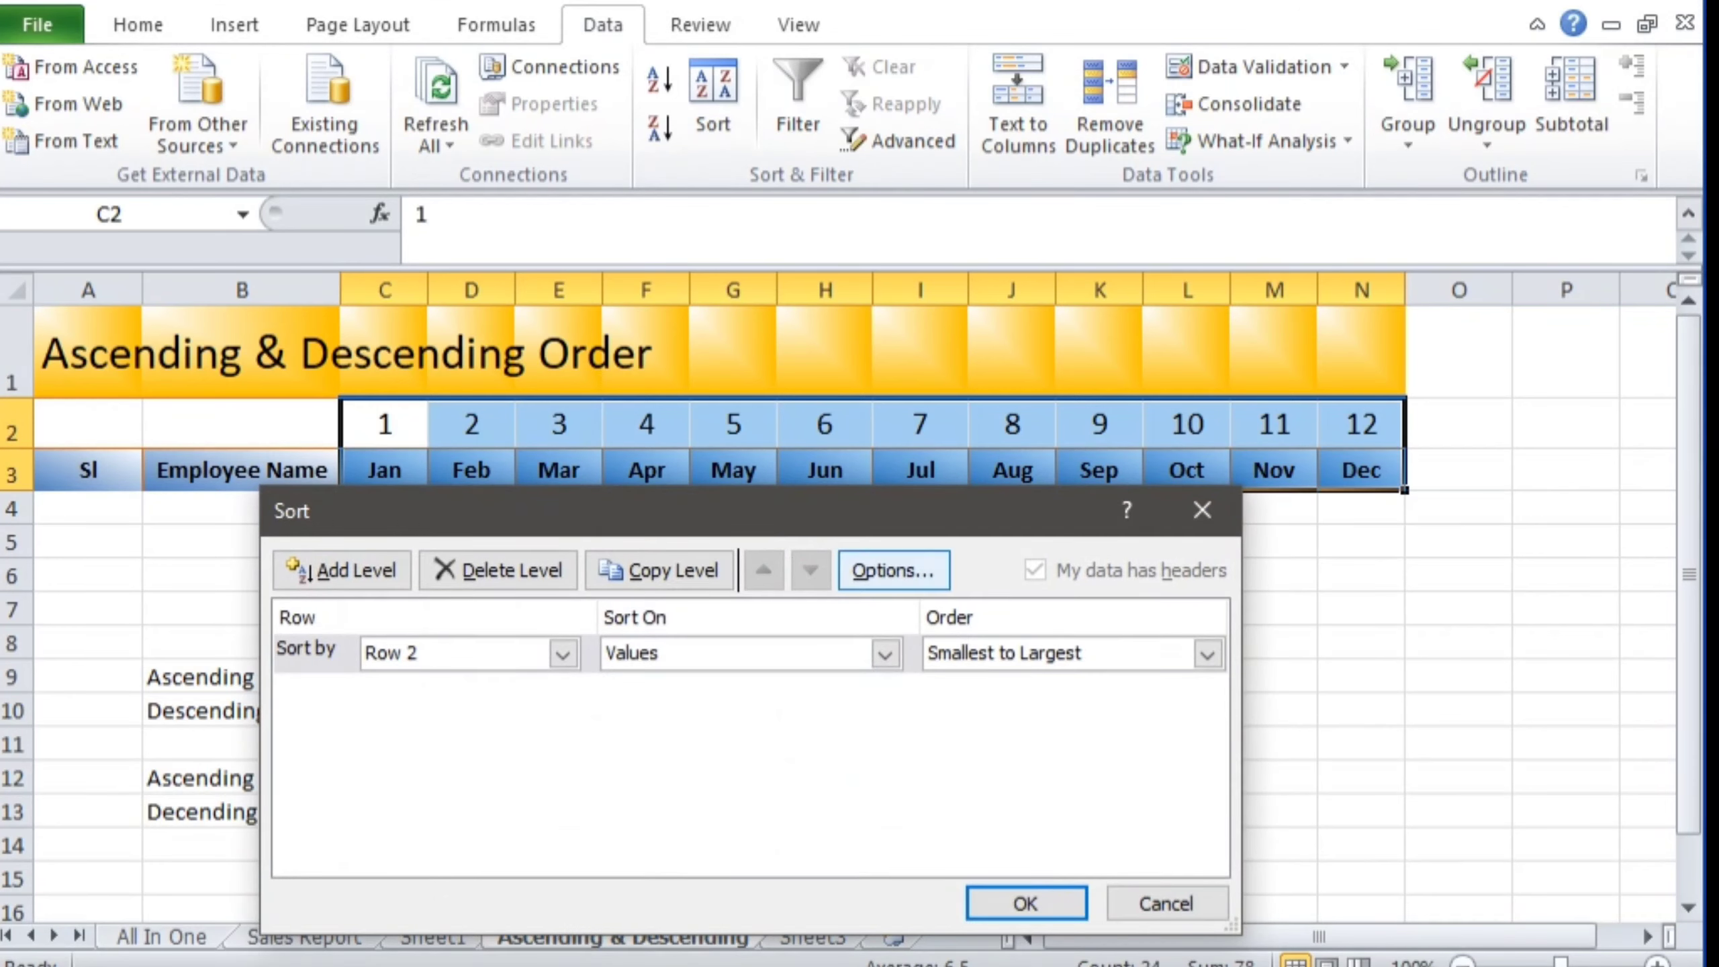
pyautogui.click(893, 570)
pyautogui.click(821, 797)
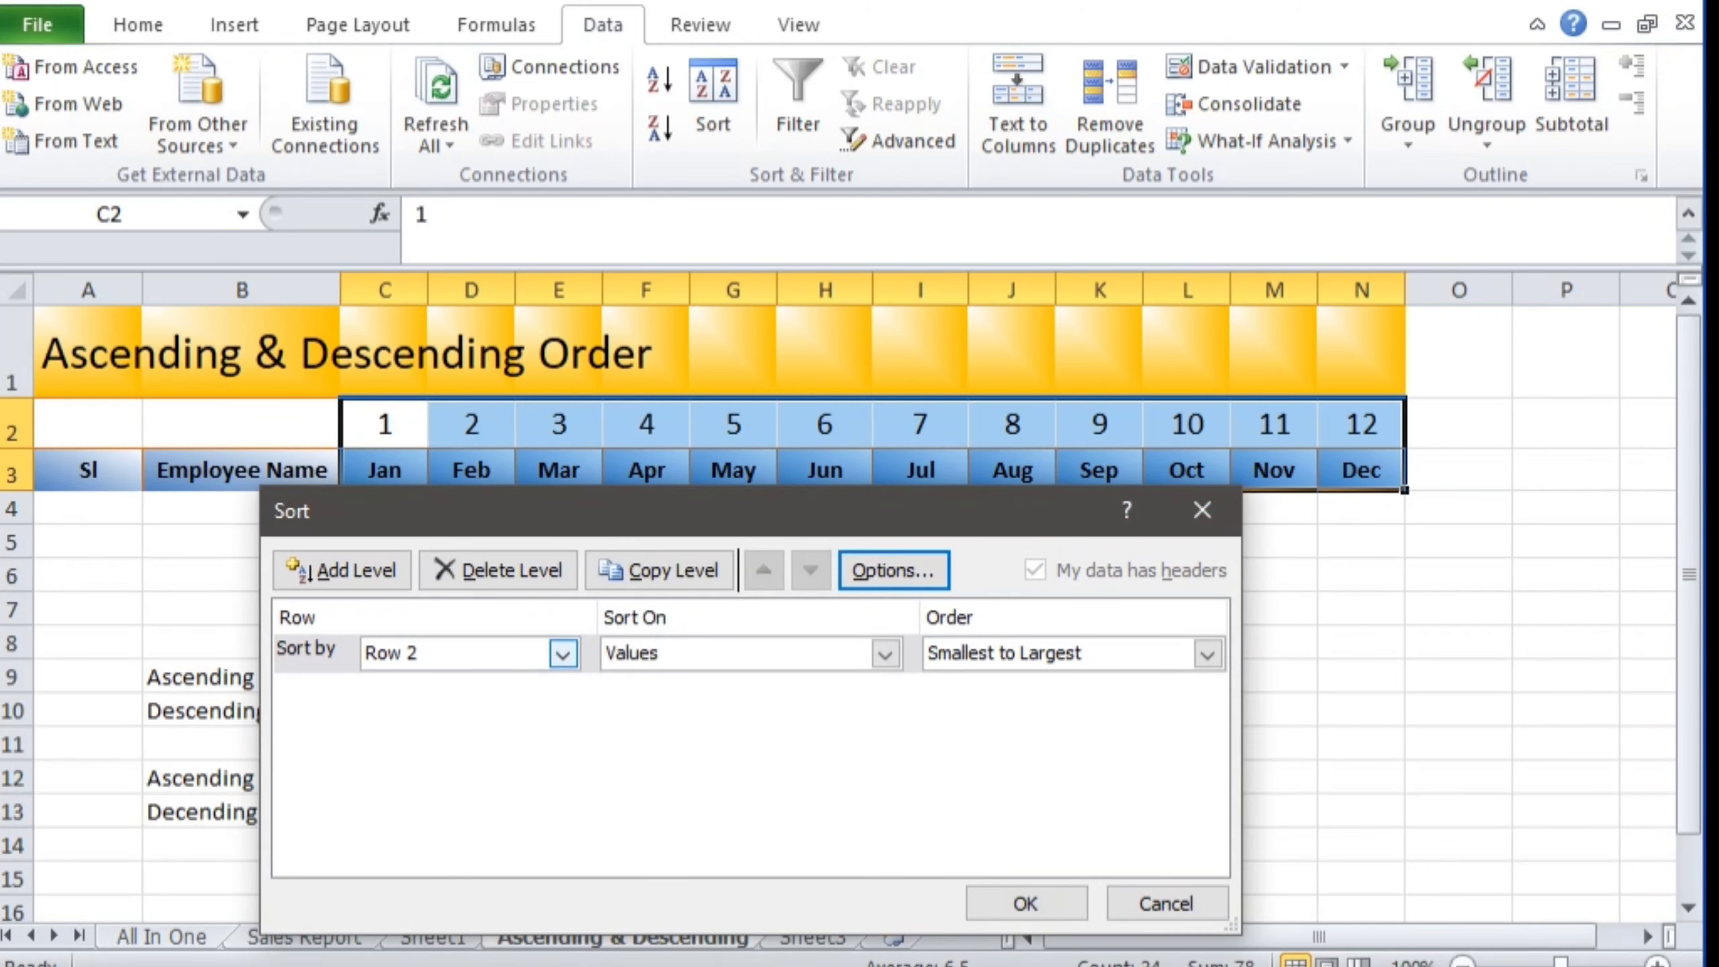
pyautogui.click(1208, 653)
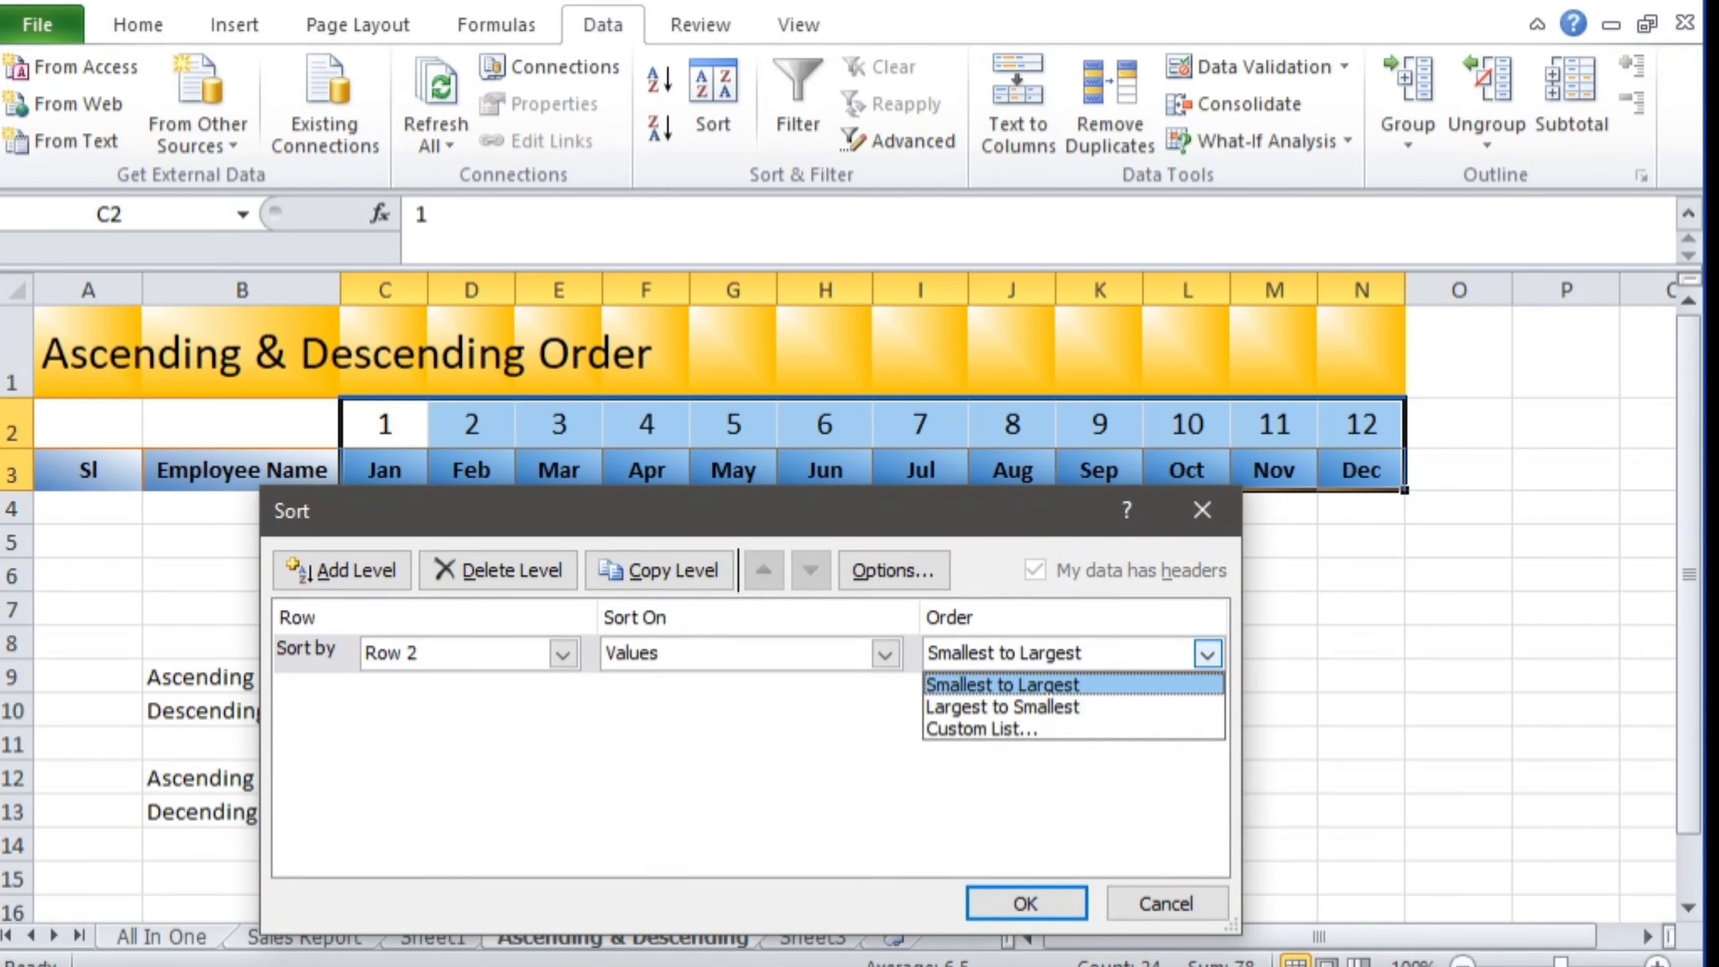
pyautogui.click(1048, 707)
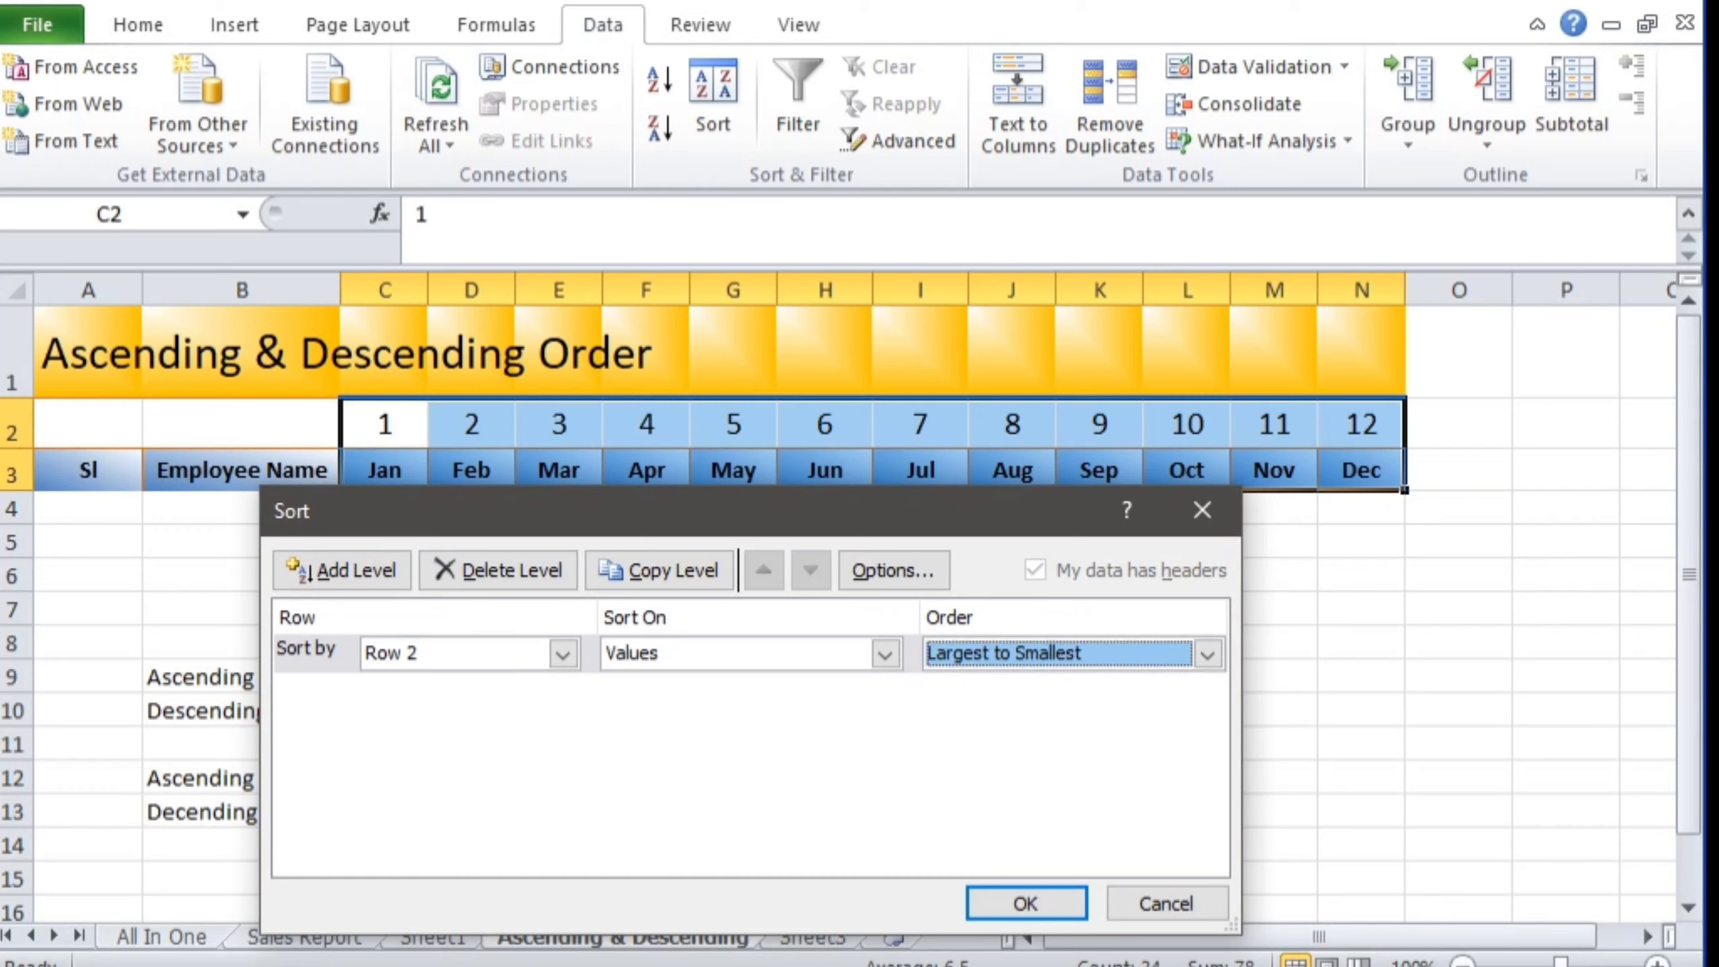
pyautogui.click(1026, 903)
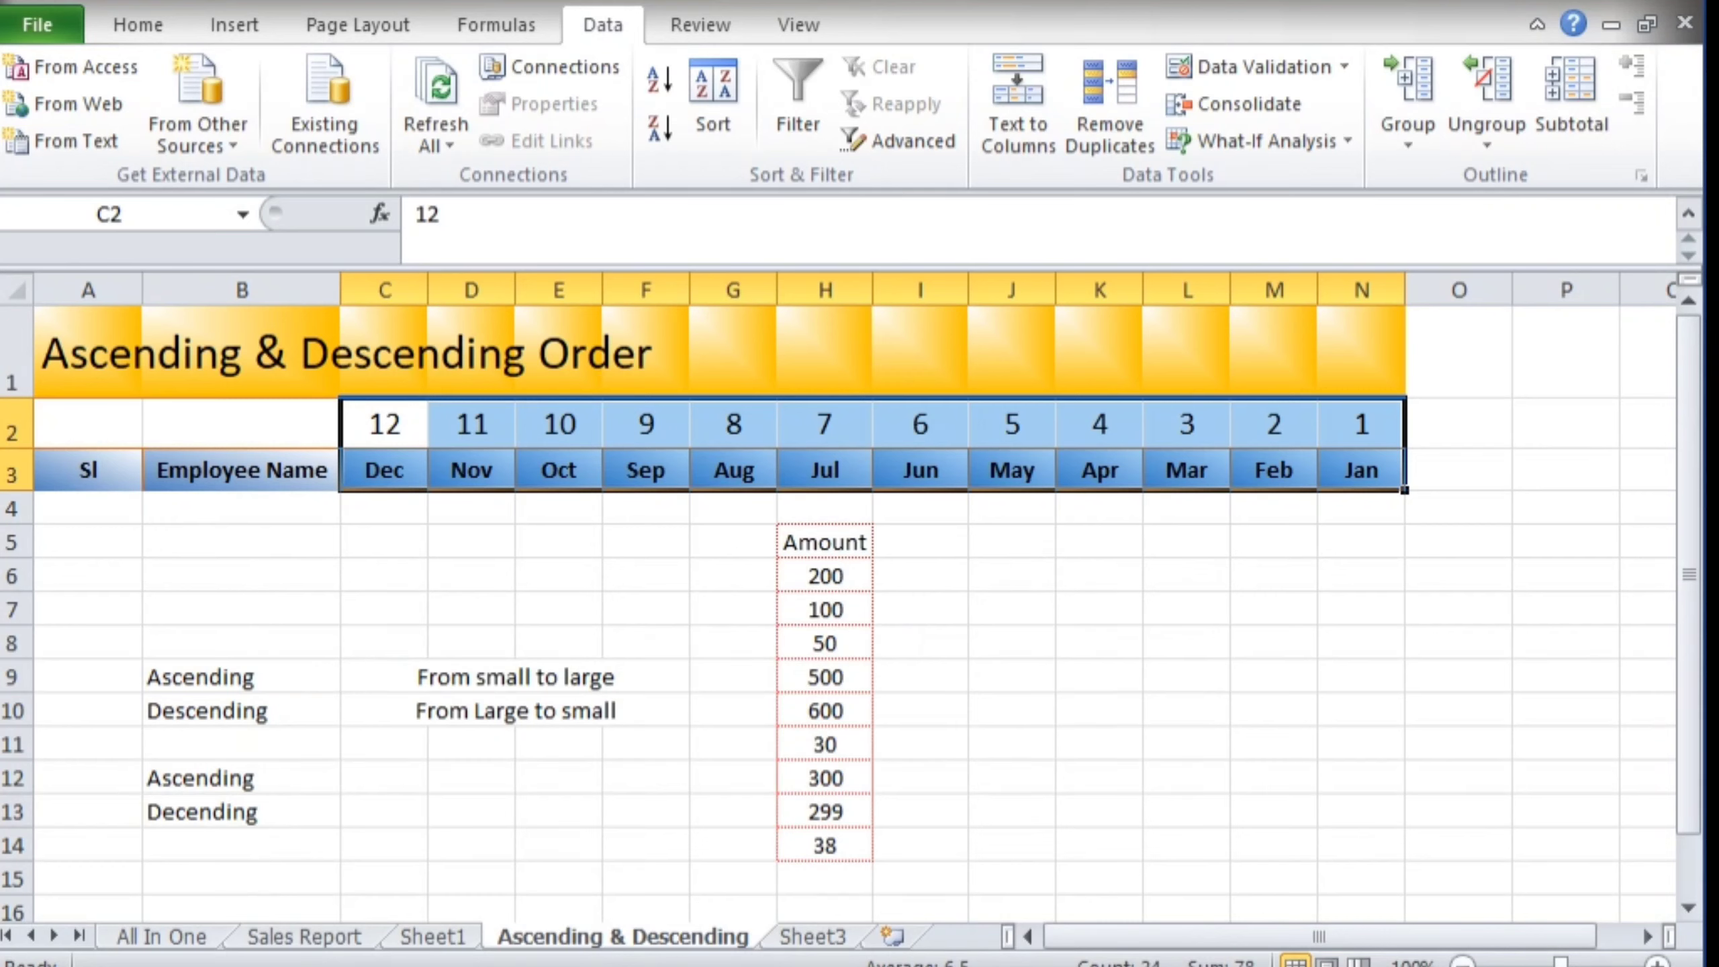
# Step: Undo the descending sort of the month columns
pyautogui.moveTo(384, 424); pyautogui.dragTo(1361, 470)
pyautogui.click(825, 609)
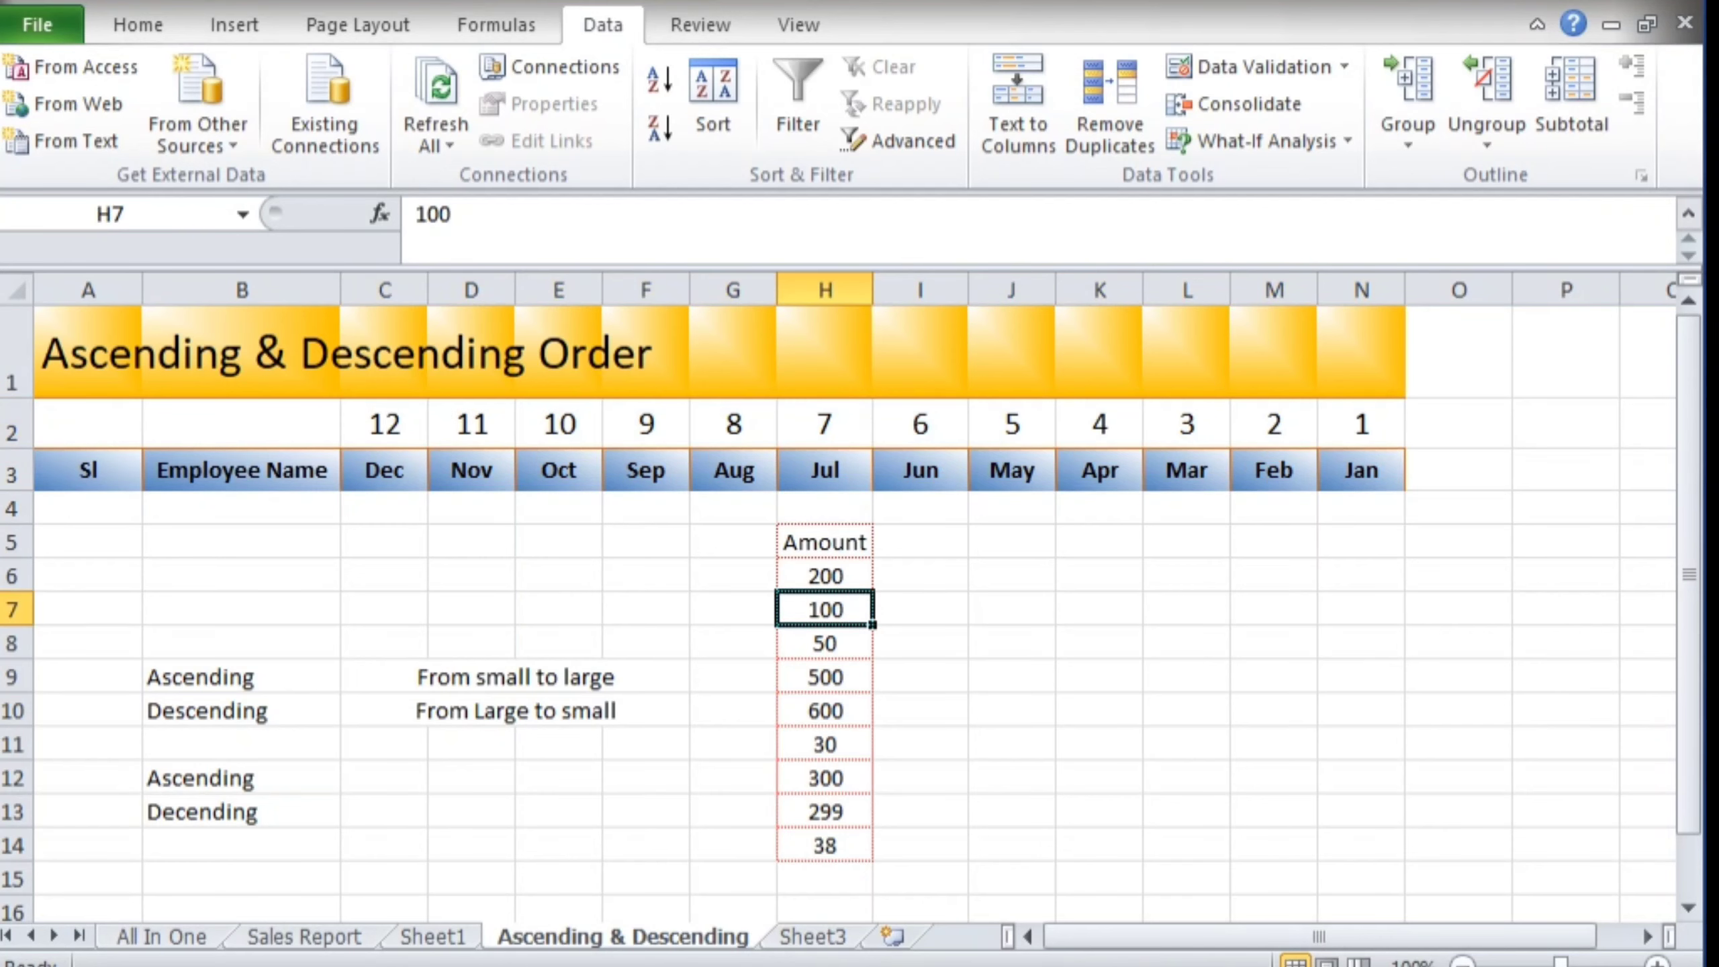
pyautogui.click(384, 424)
pyautogui.hotkey('ctrl', 'z')
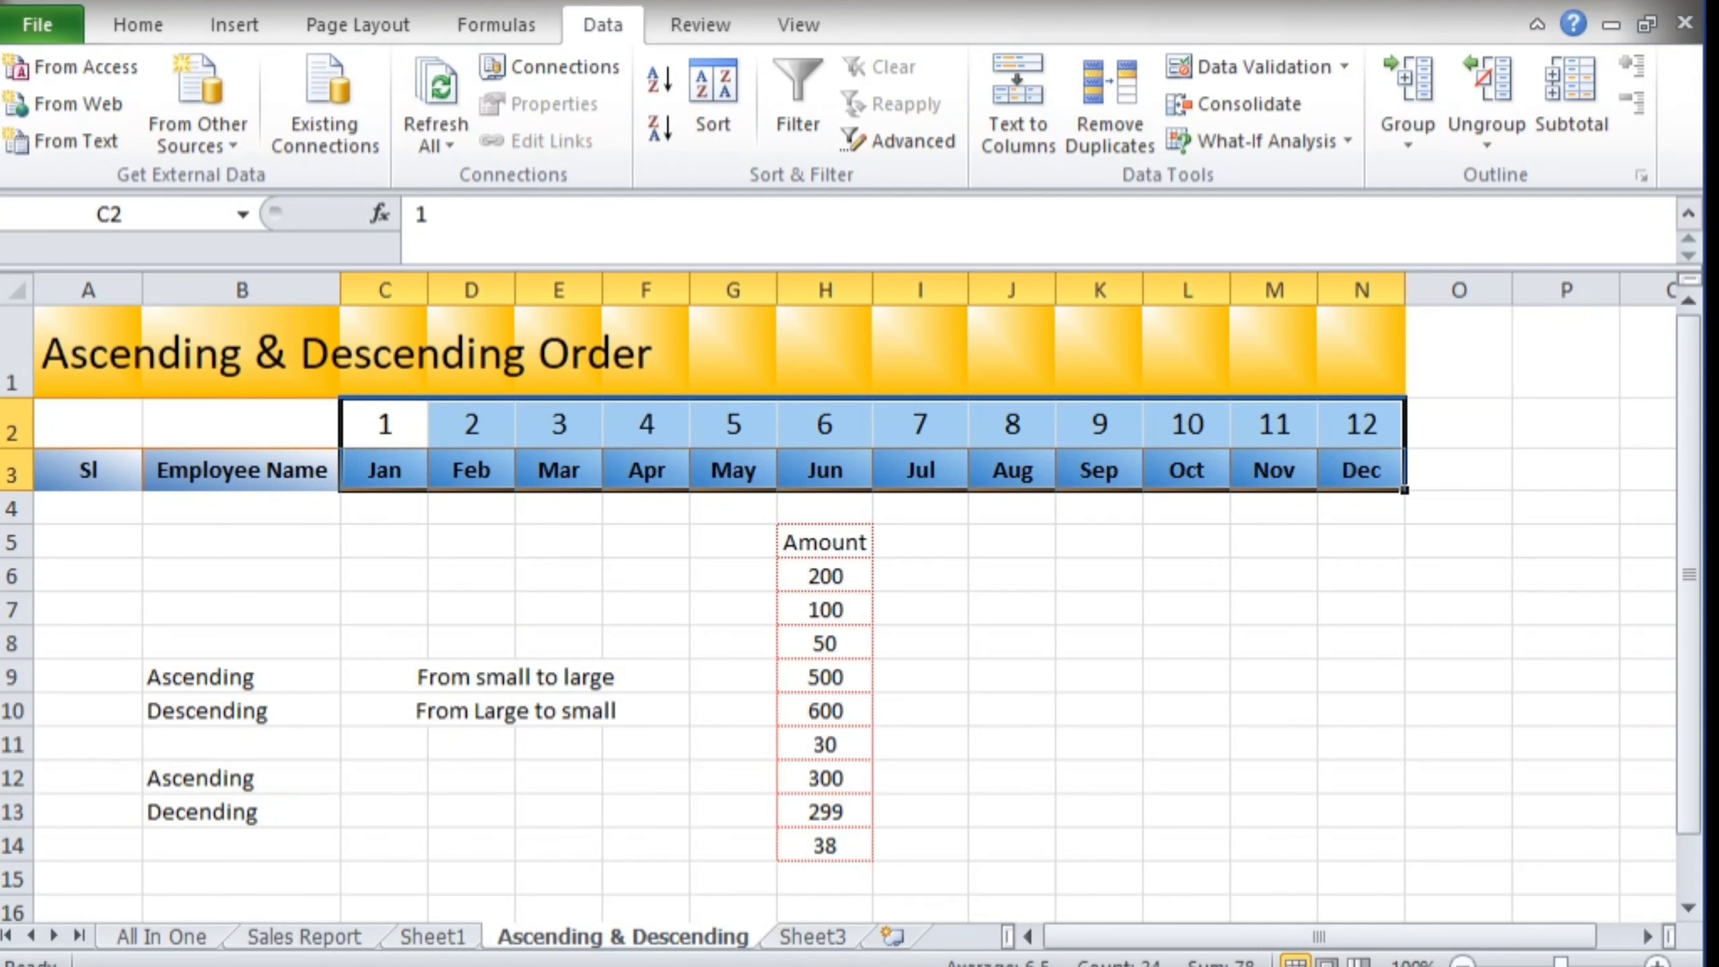
pyautogui.click(1186, 469)
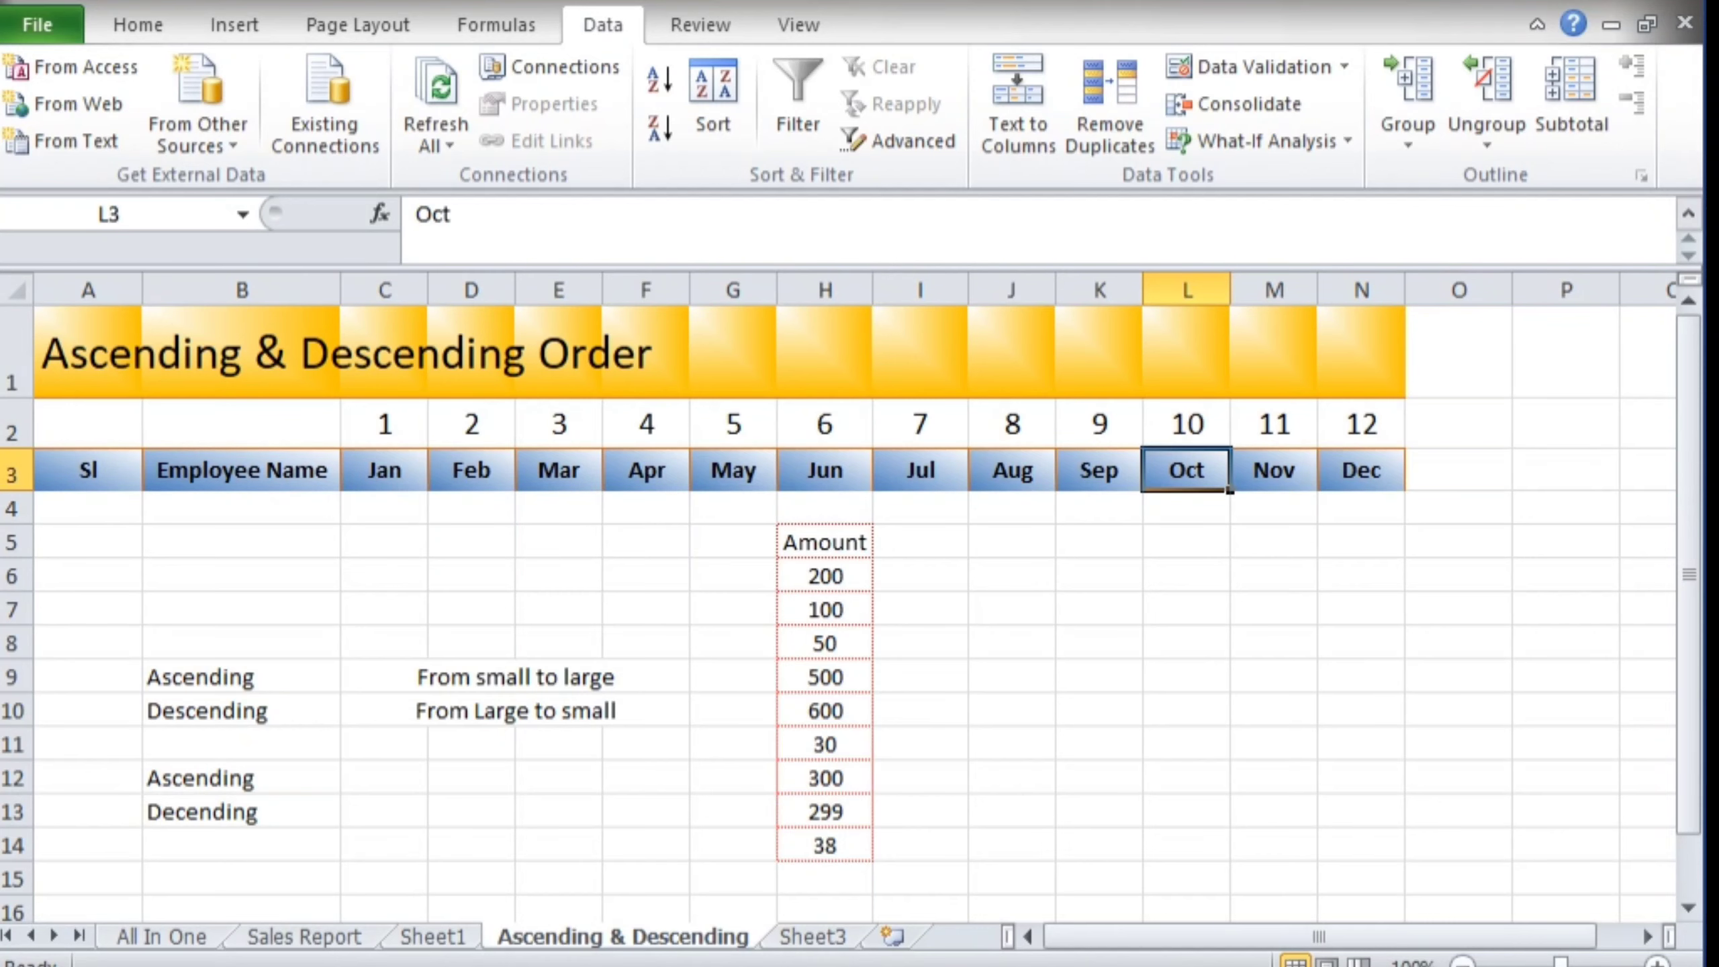
# Step: Sort the Amount list in H5:H14 in Smallest to Largest order, keeping its heading in place
pyautogui.moveTo(825, 576); pyautogui.dragTo(825, 844)
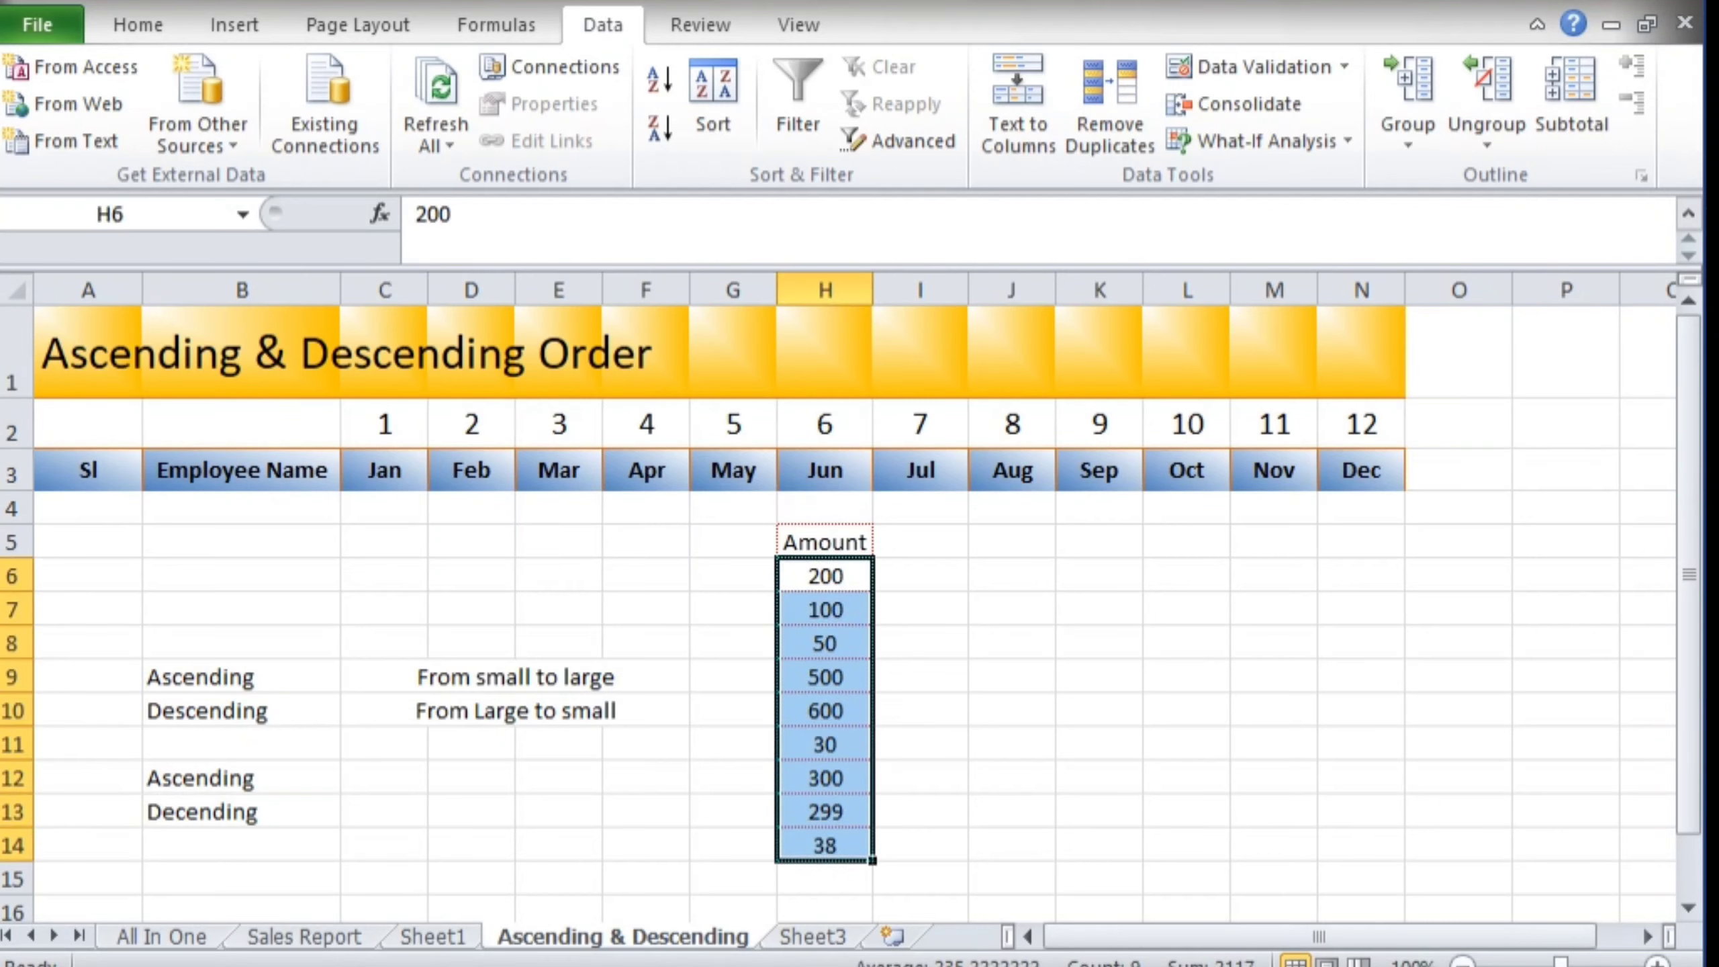
pyautogui.moveTo(825, 576); pyautogui.dragTo(825, 845)
pyautogui.moveTo(824, 542); pyautogui.dragTo(824, 844)
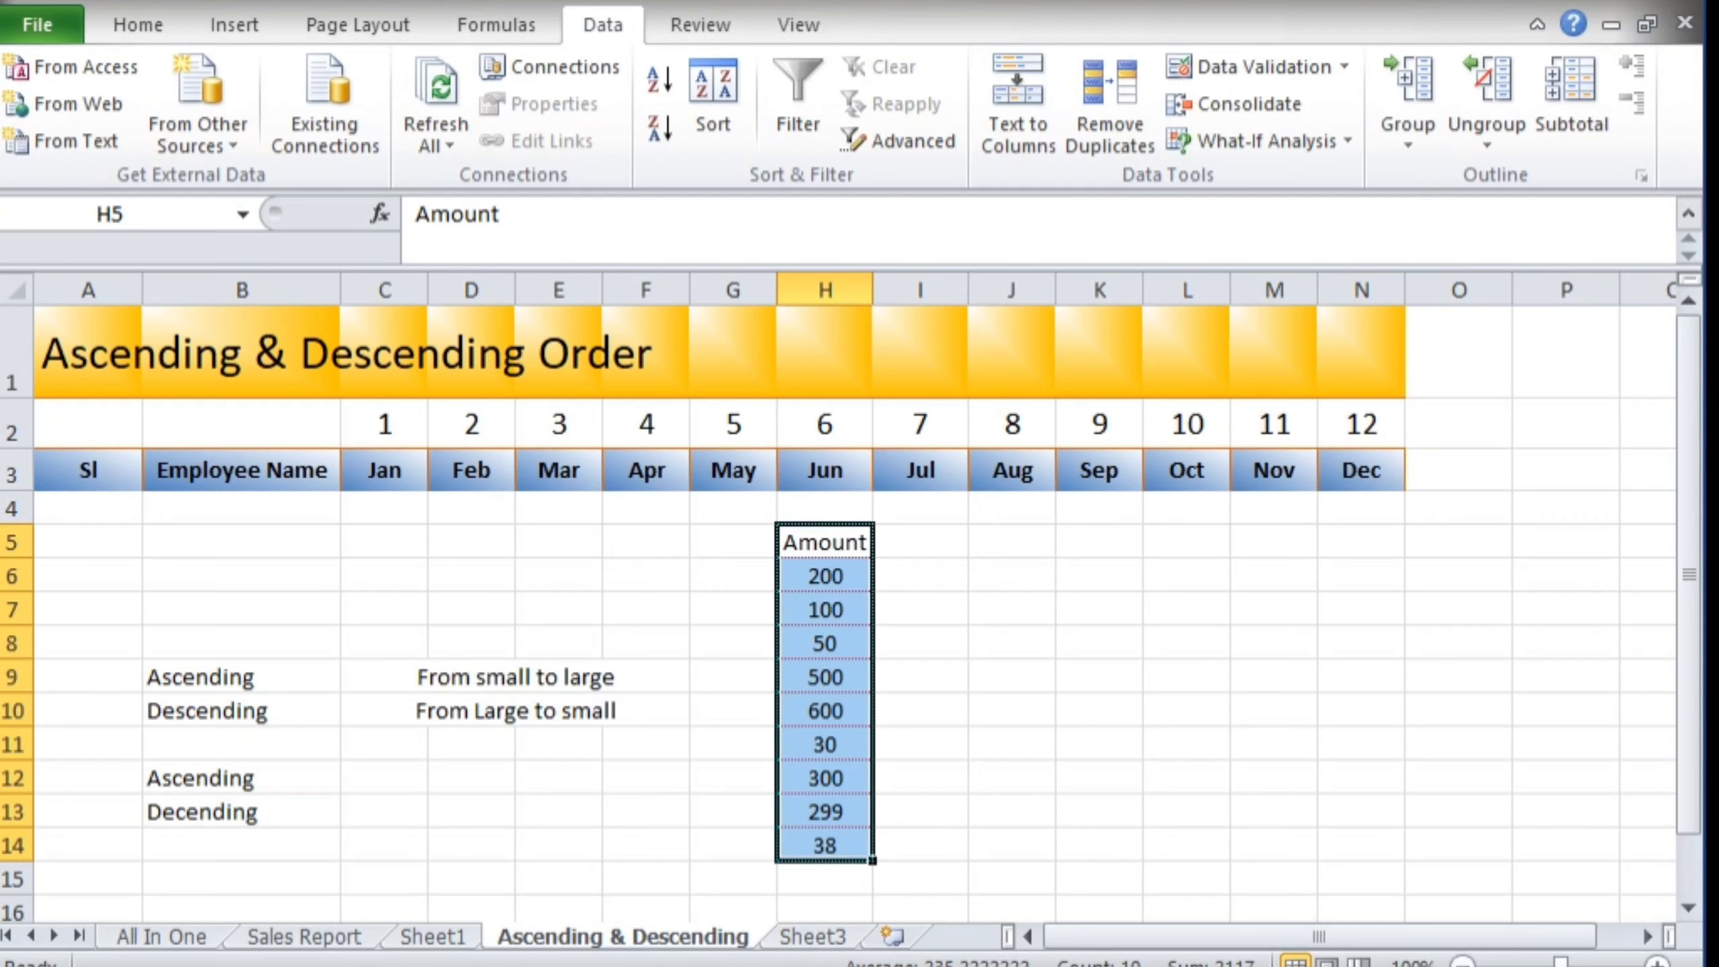
pyautogui.moveTo(825, 542); pyautogui.dragTo(824, 844)
pyautogui.rightClick(827, 572)
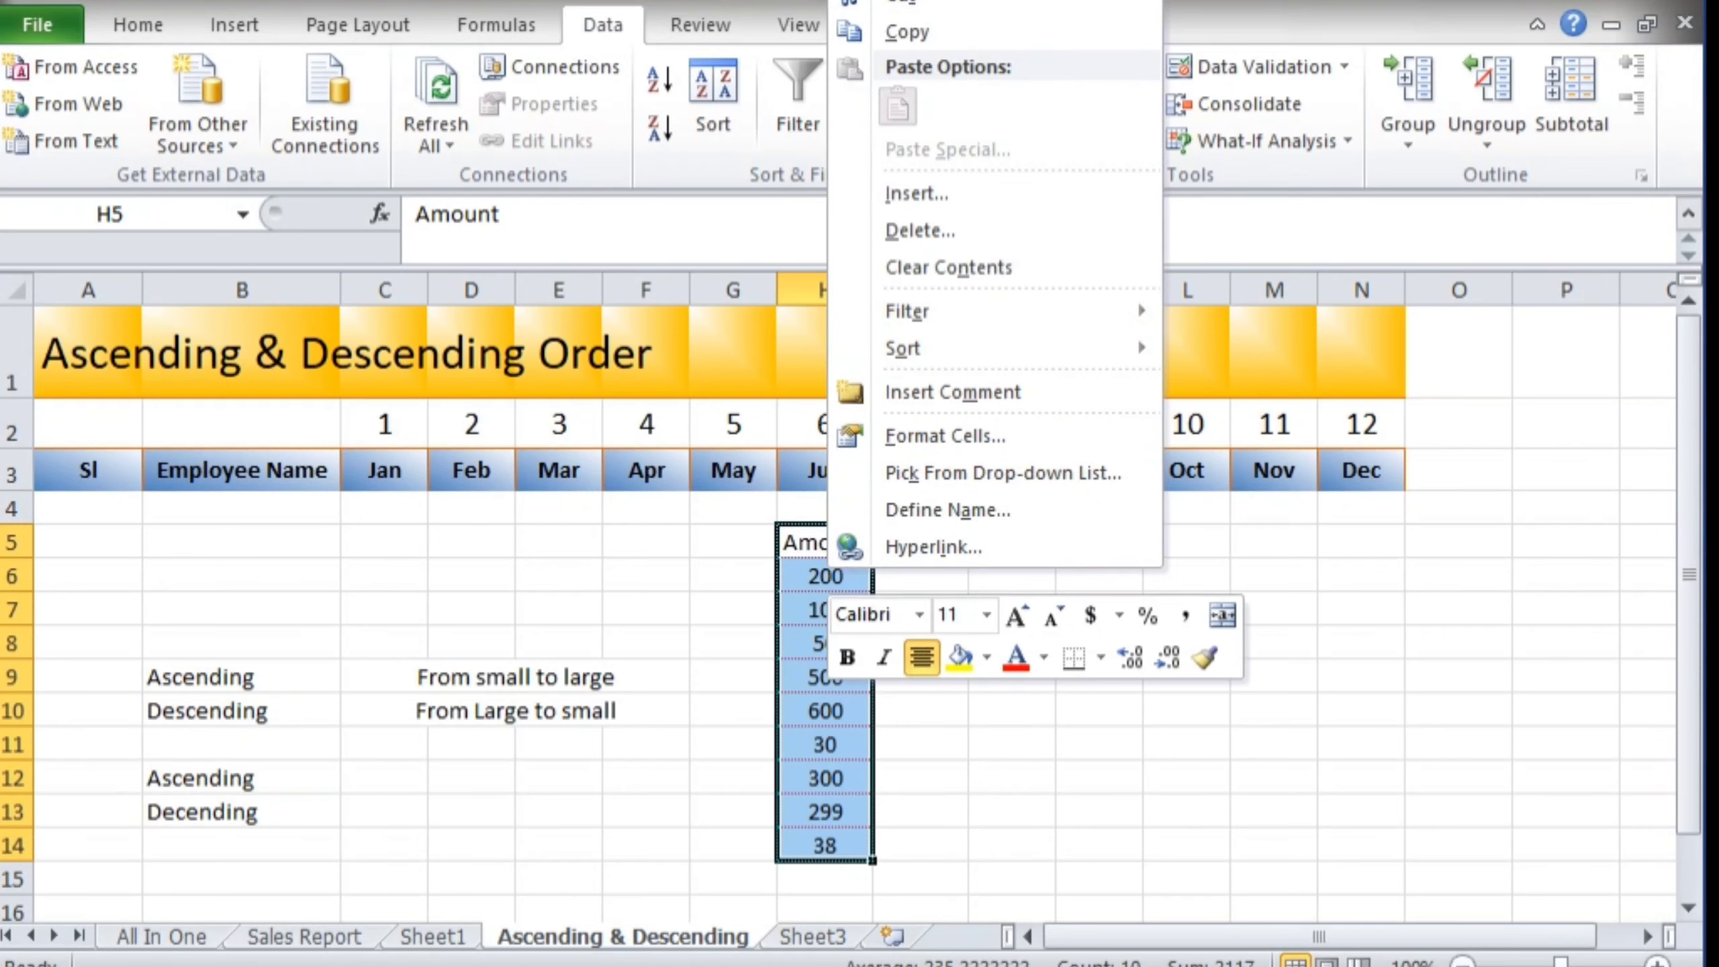
pyautogui.moveTo(947, 348)
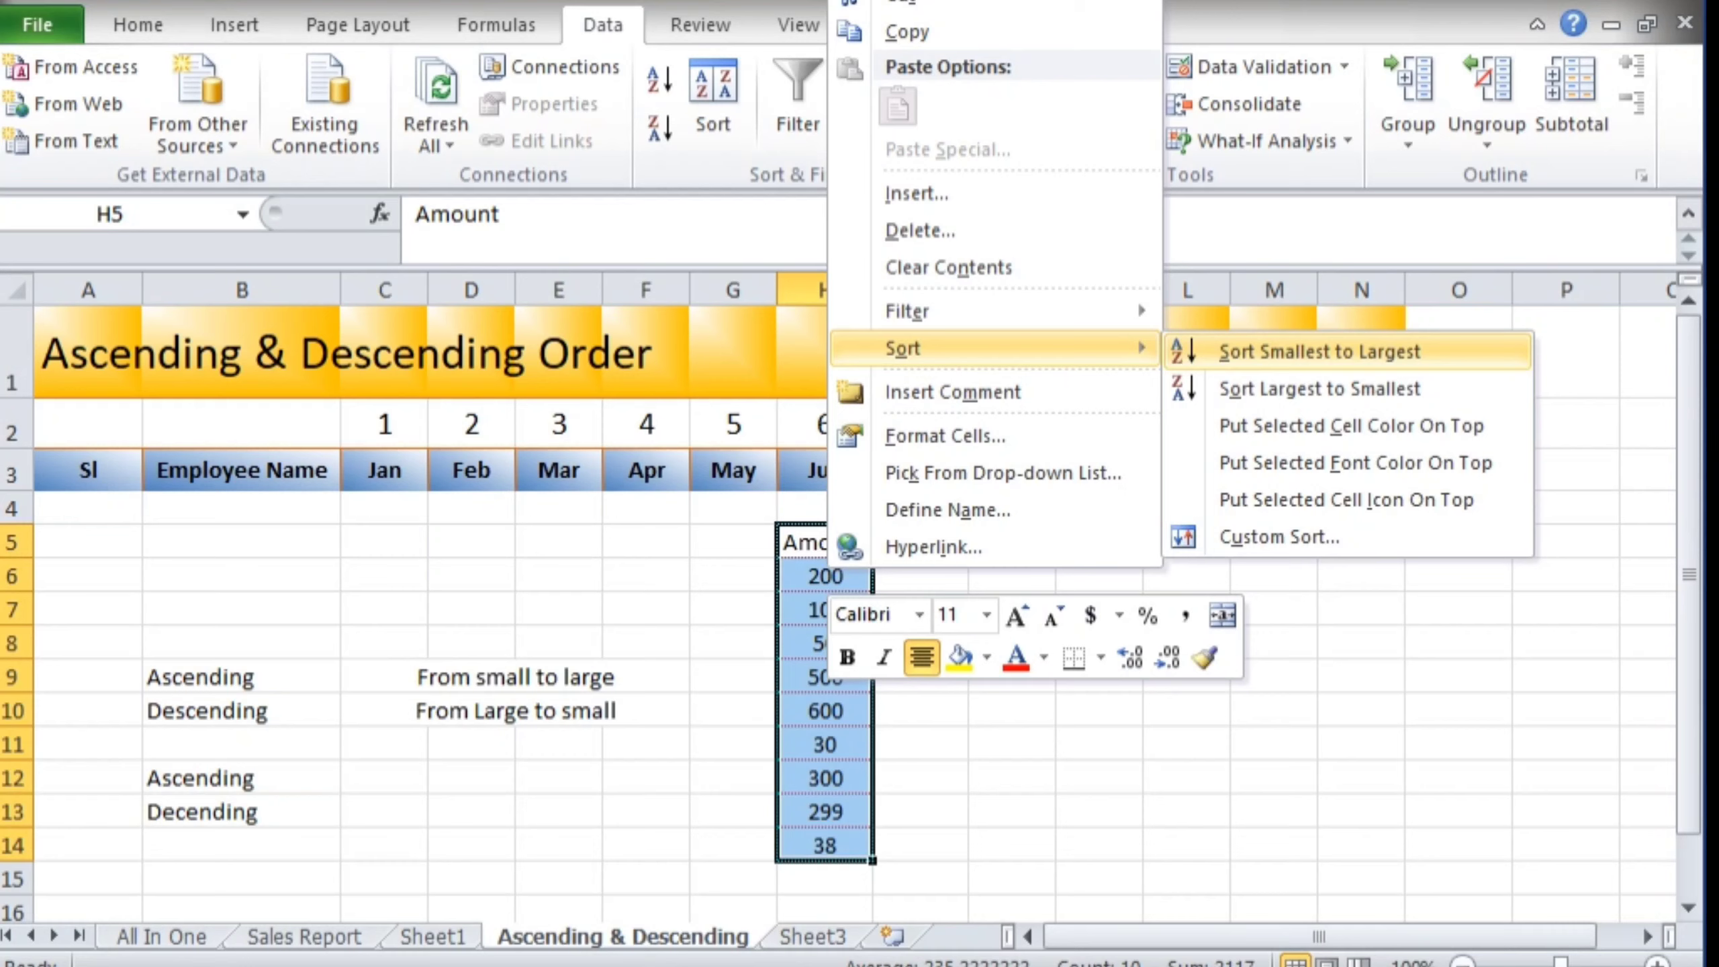
pyautogui.click(1319, 351)
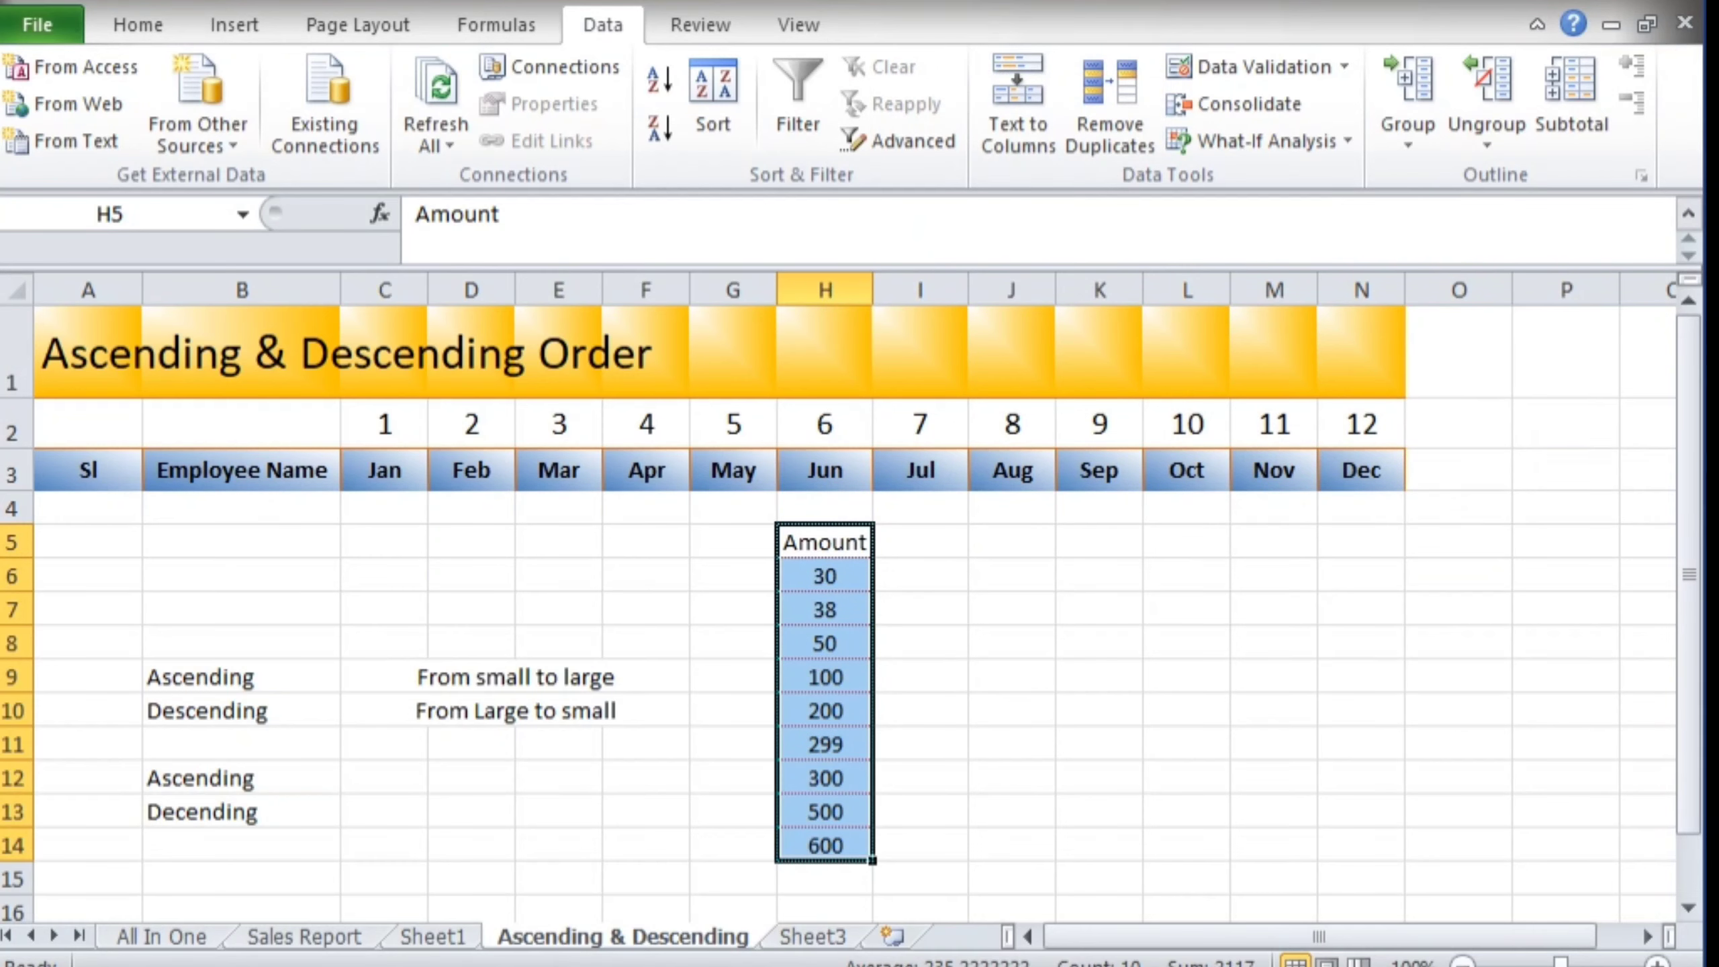
pyautogui.moveTo(825, 574); pyautogui.dragTo(825, 846)
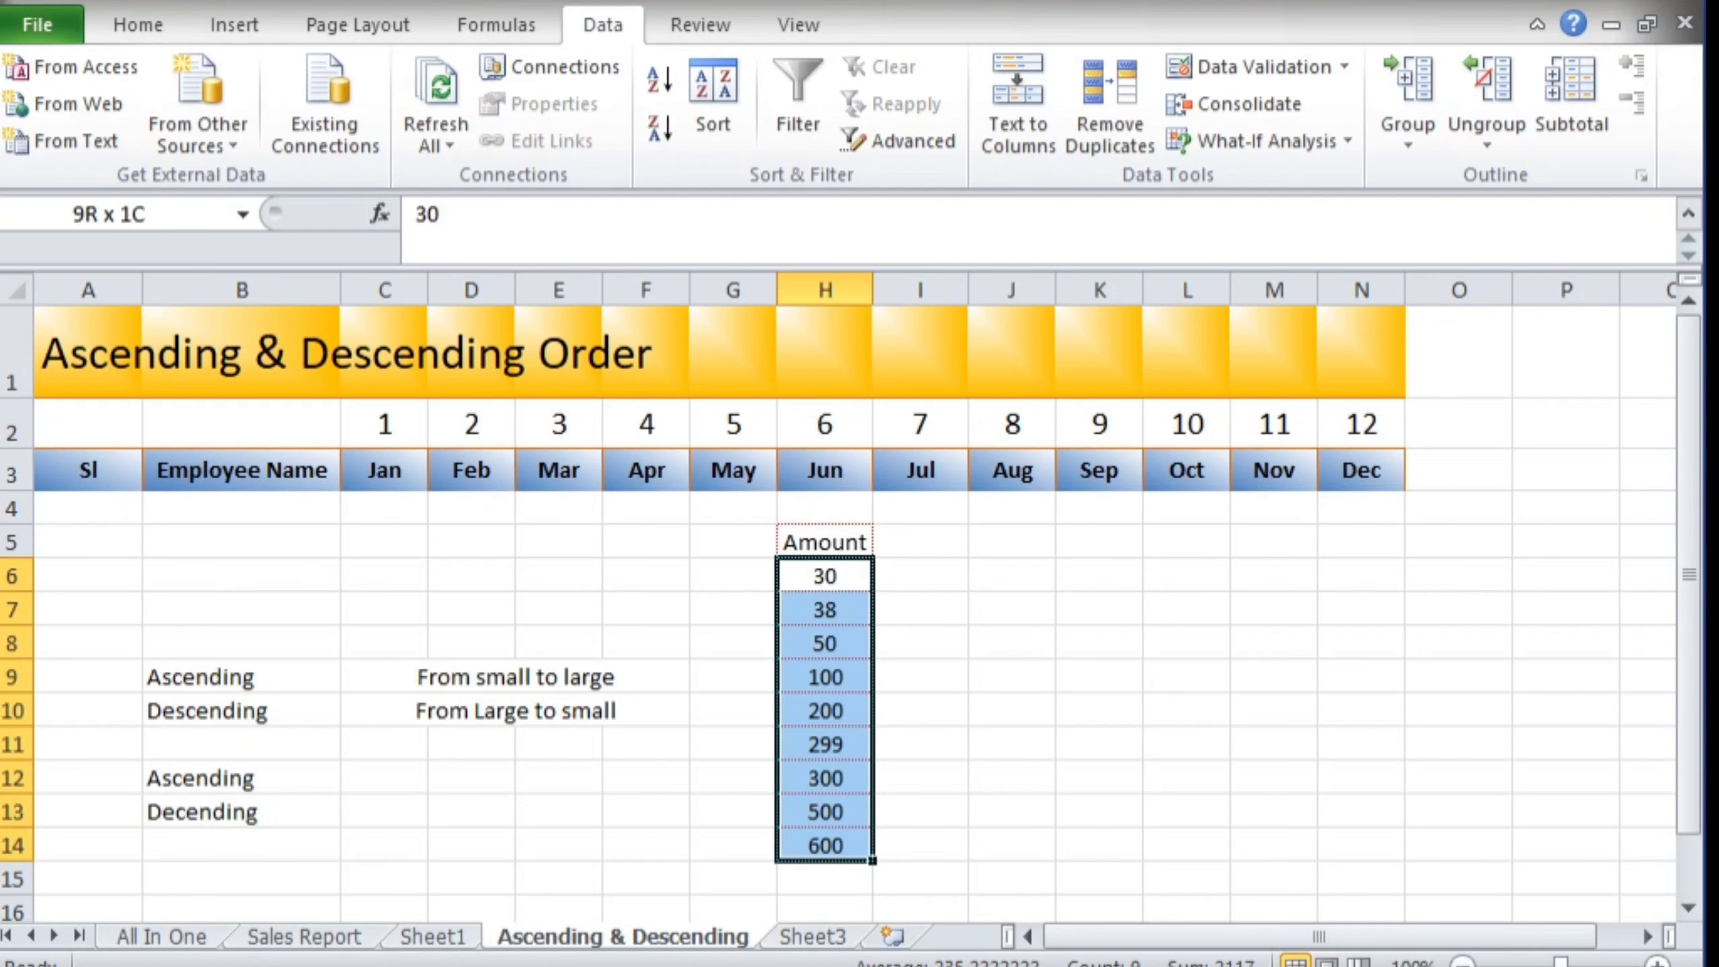
pyautogui.click(1012, 574)
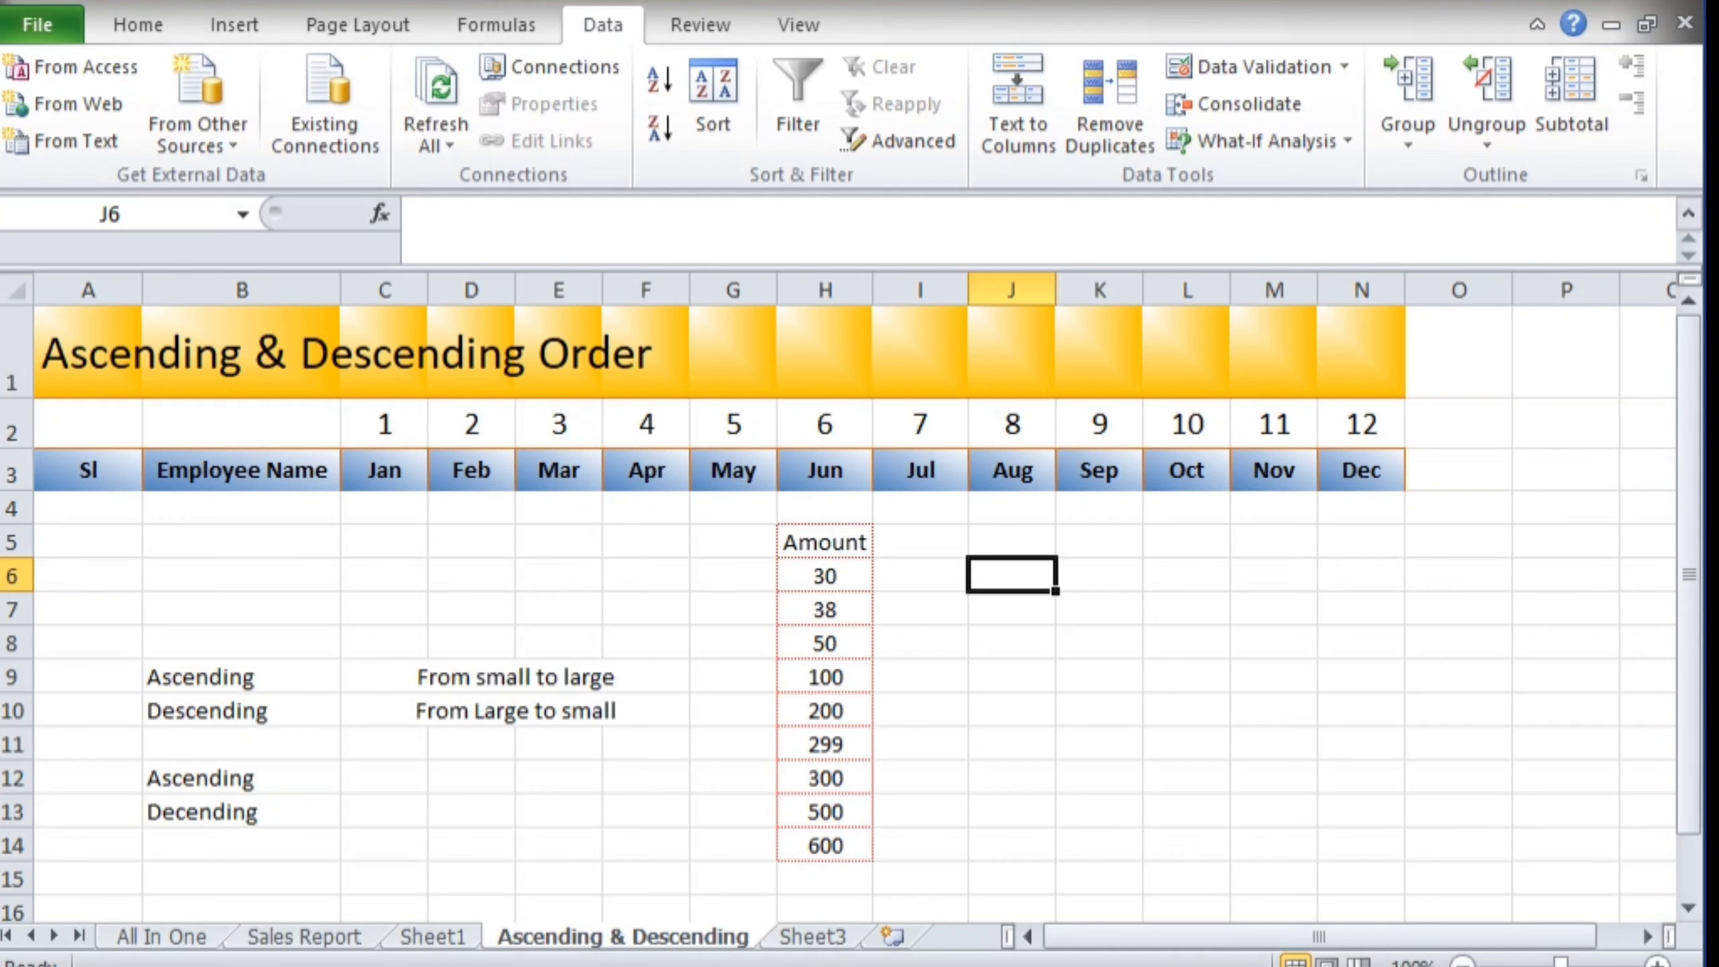
# Step: Undo the ascending sort of the Amount list and sort H5:H14 from Smallest to Largest again
pyautogui.moveTo(825, 542); pyautogui.dragTo(825, 710)
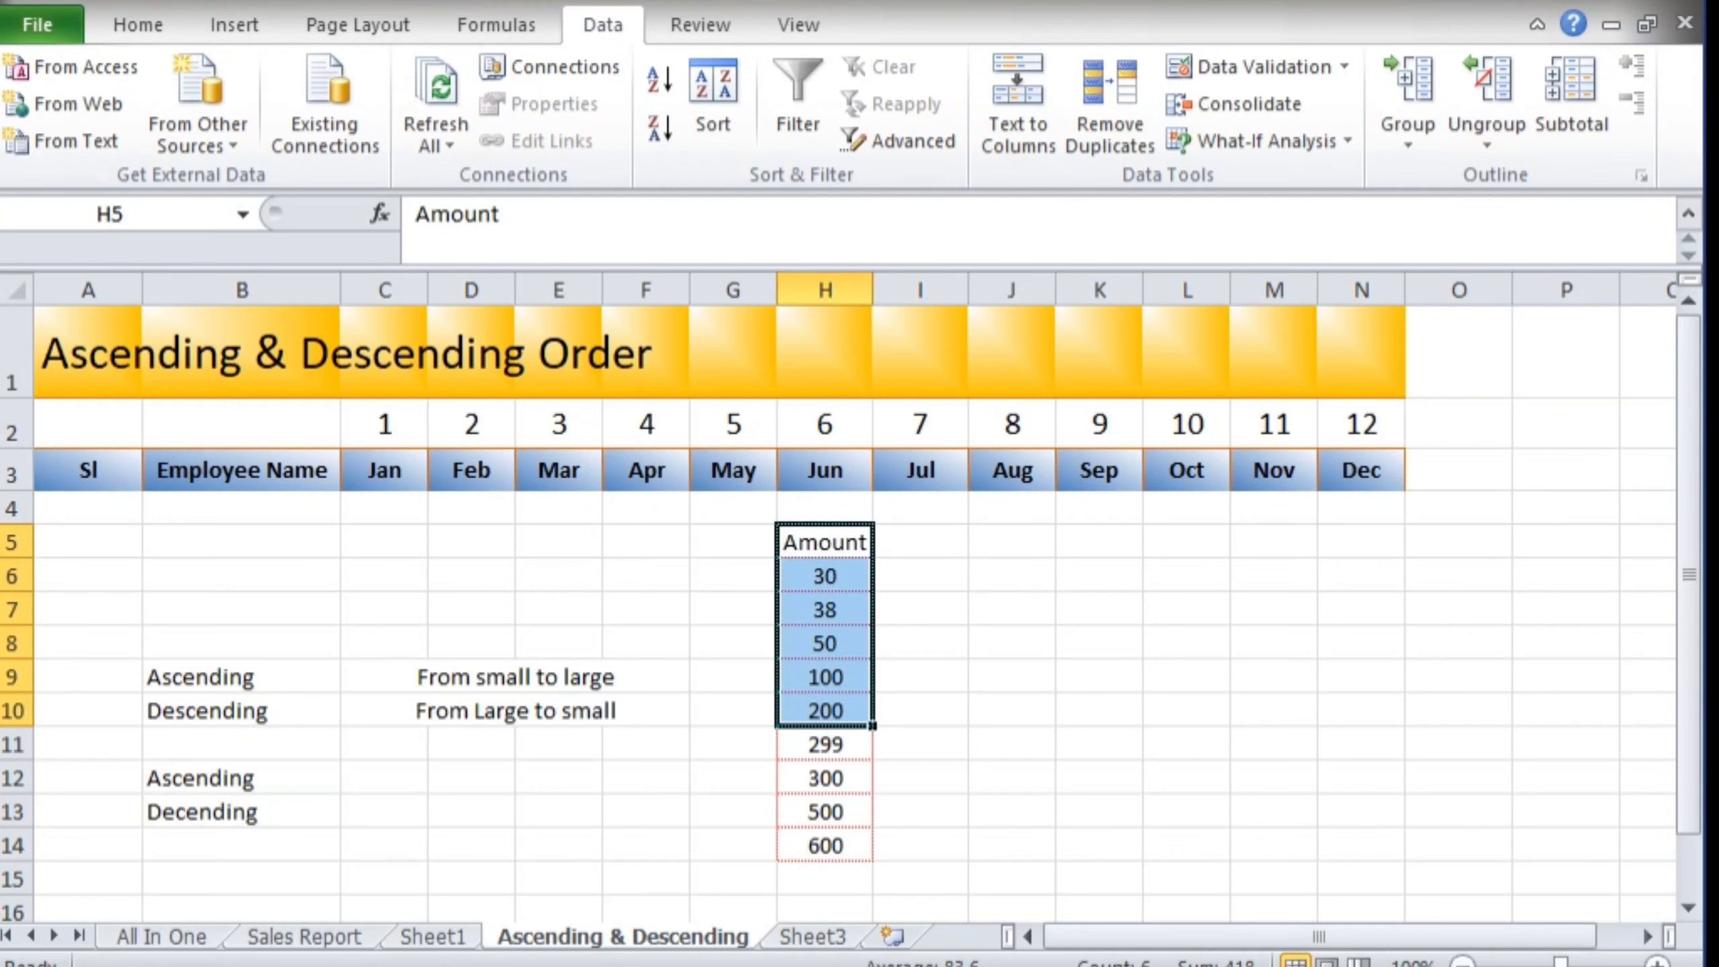
pyautogui.moveTo(825, 542); pyautogui.dragTo(825, 845)
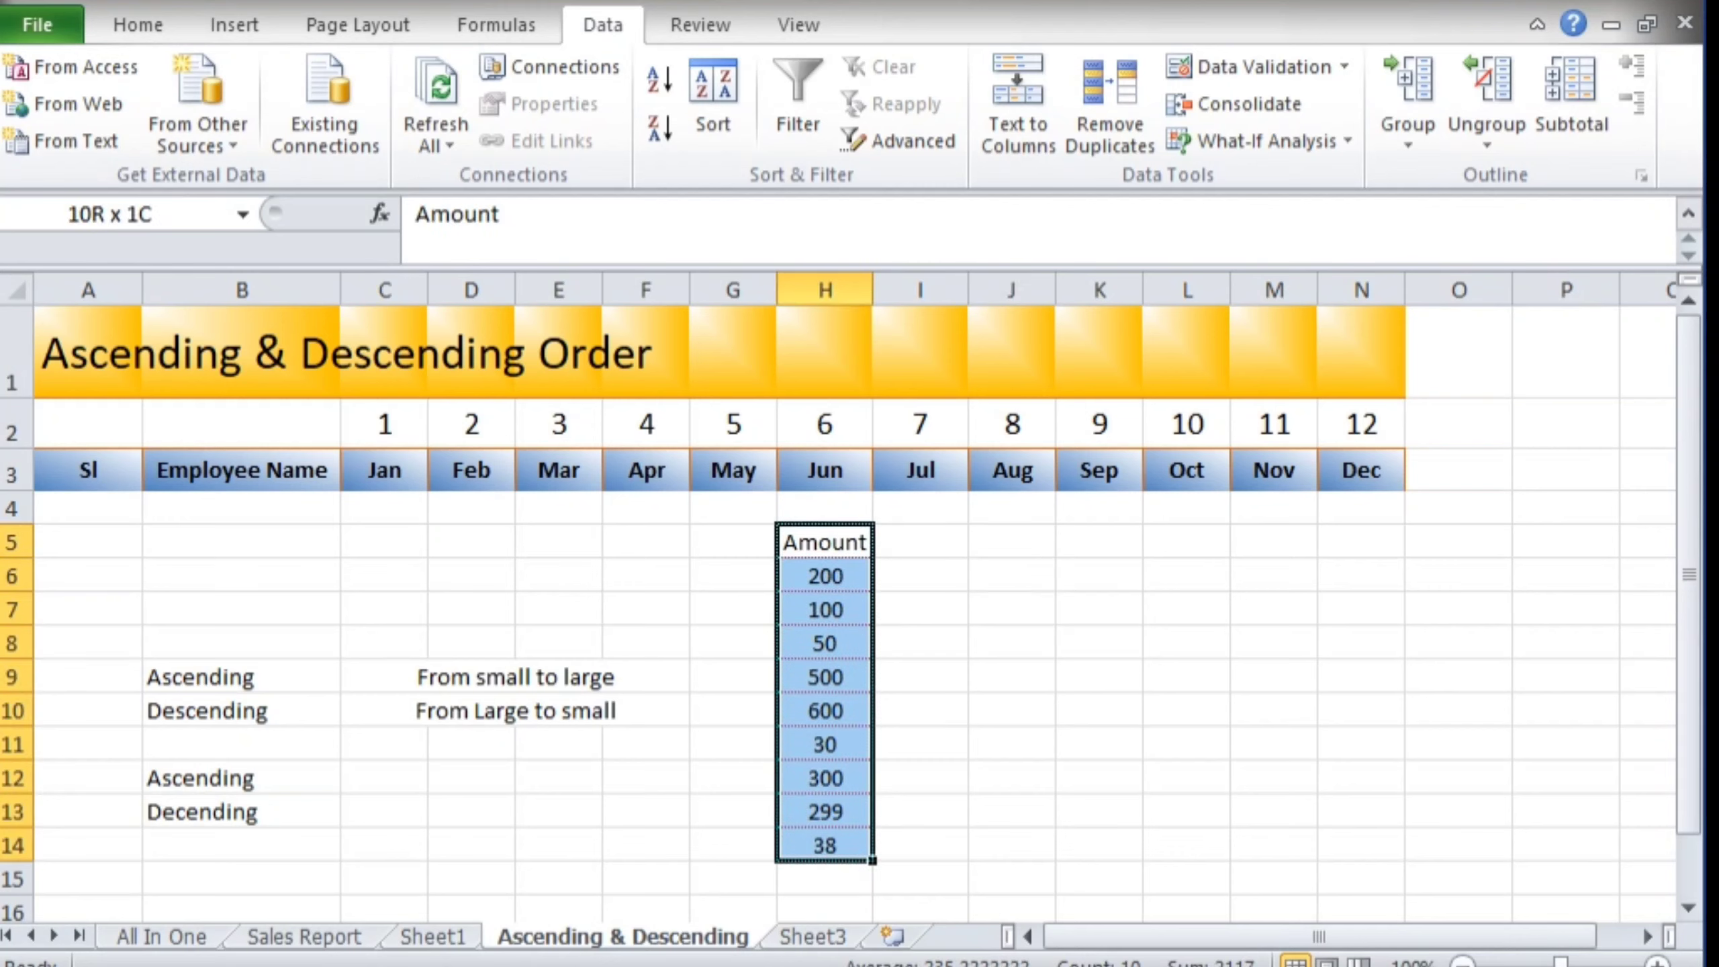
pyautogui.rightClick(846, 681)
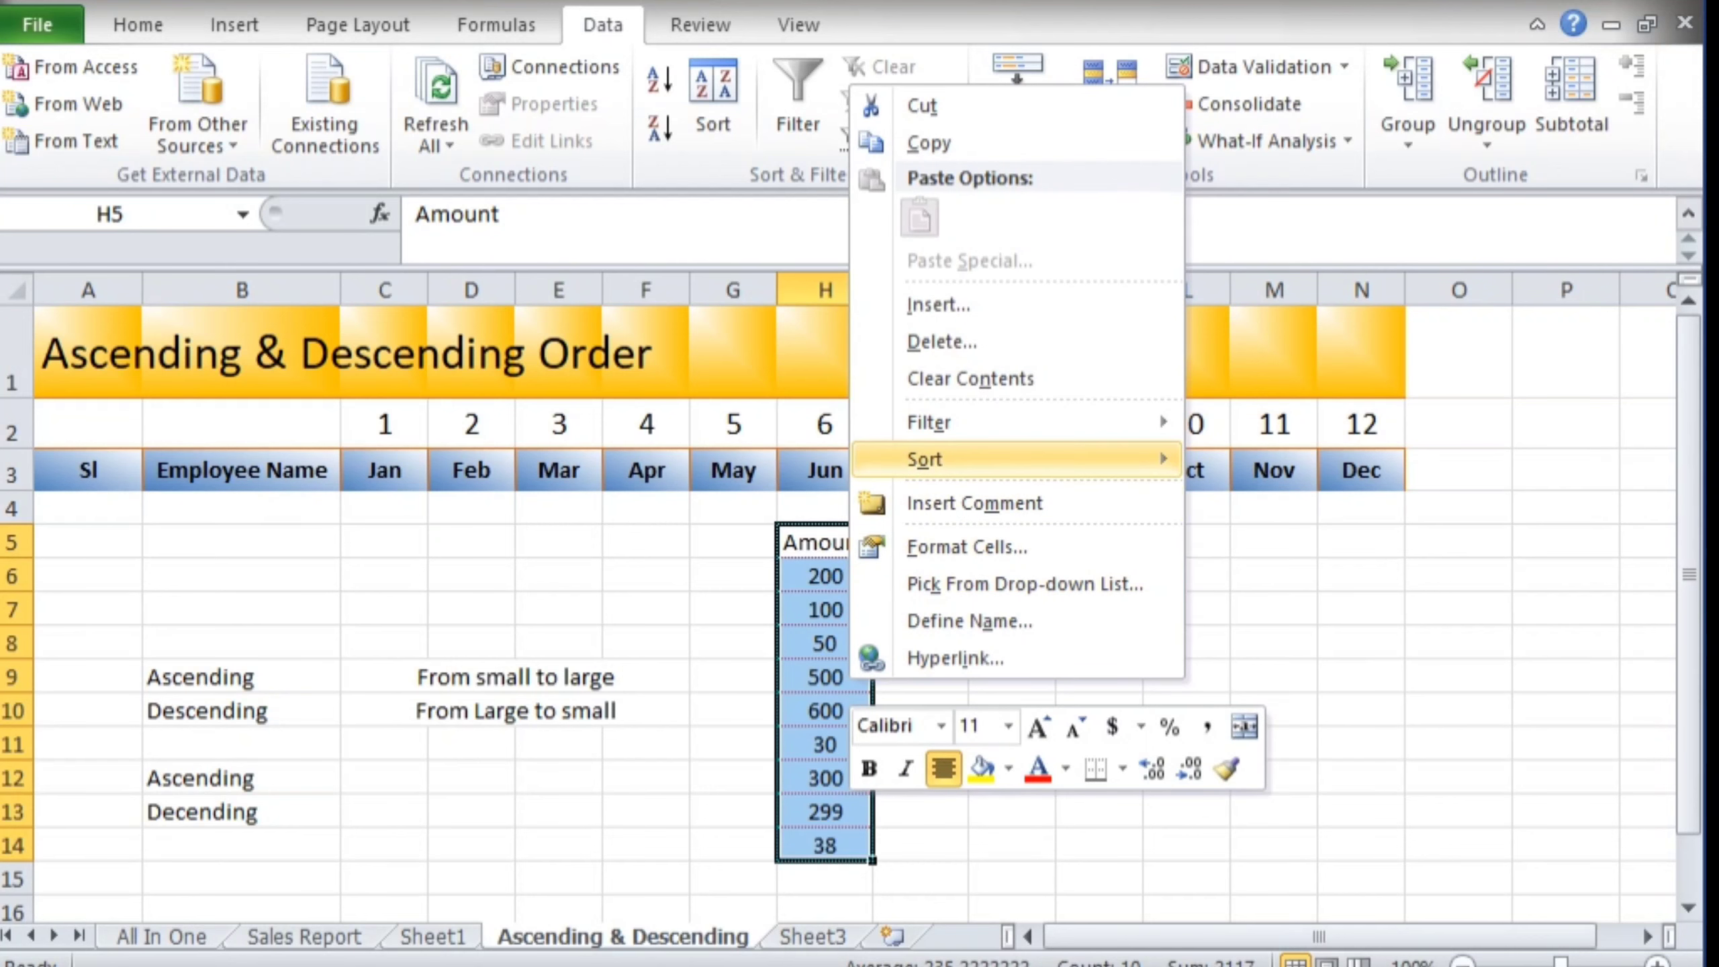
pyautogui.moveTo(1015, 459)
pyautogui.click(1342, 463)
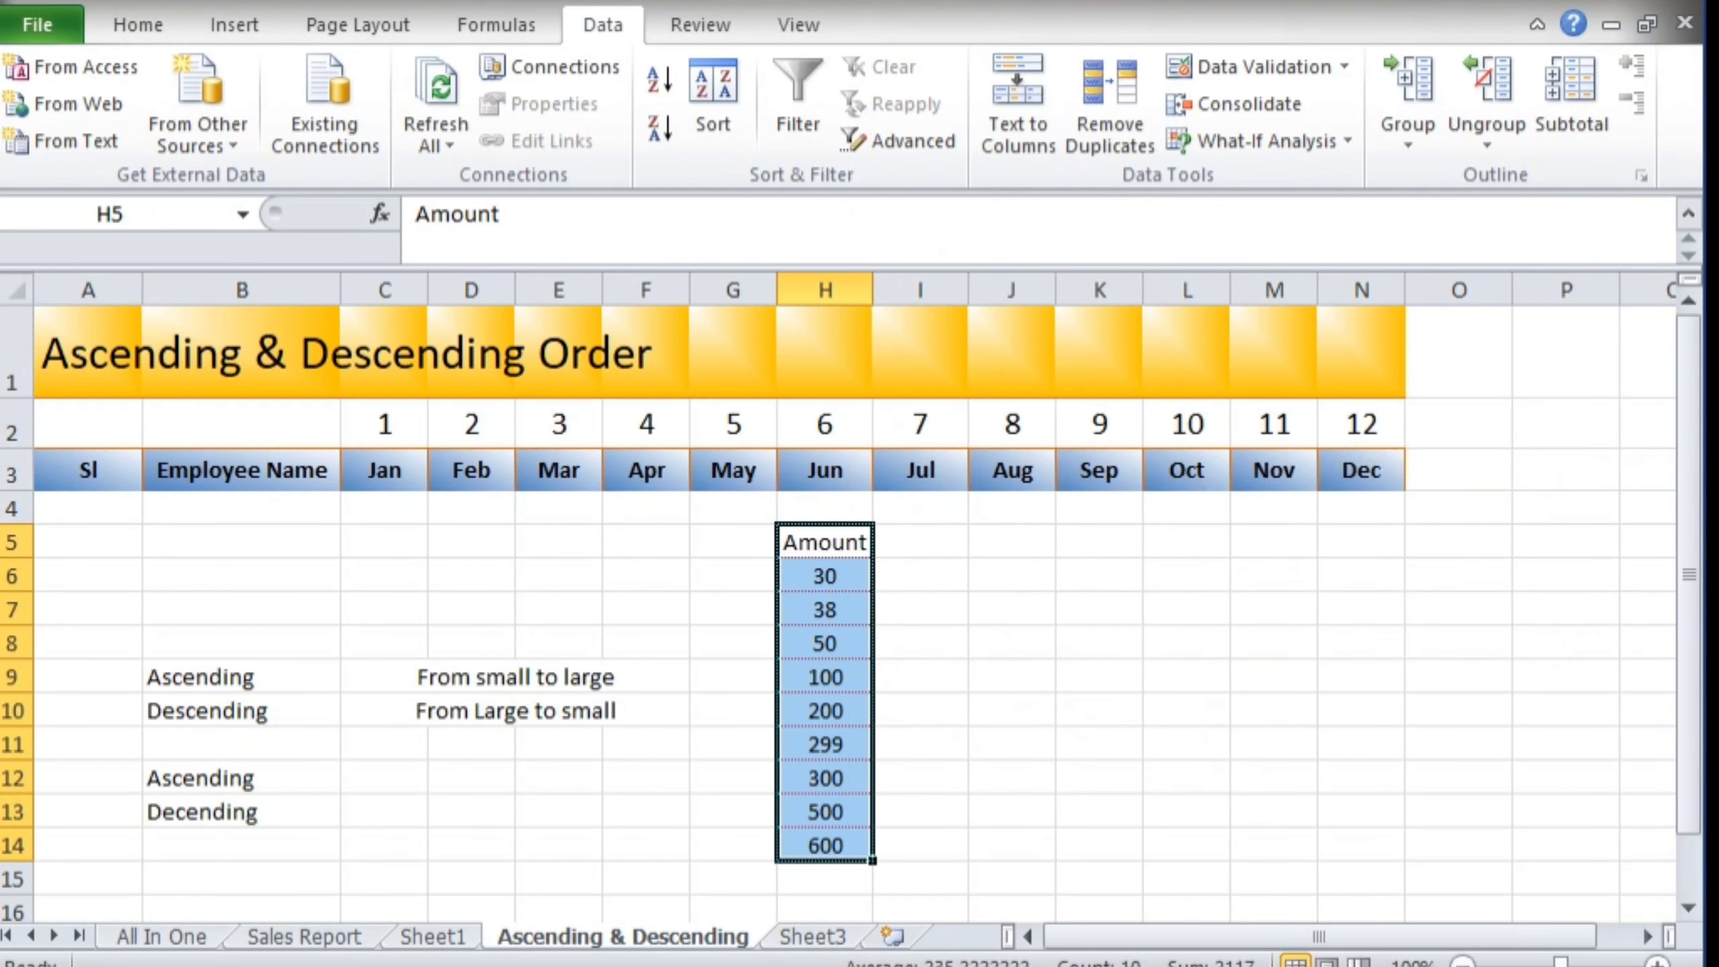
# Step: Sort the Amount list in H5:H14 in Largest to Smallest order and deselect the list
pyautogui.rightClick(830, 674)
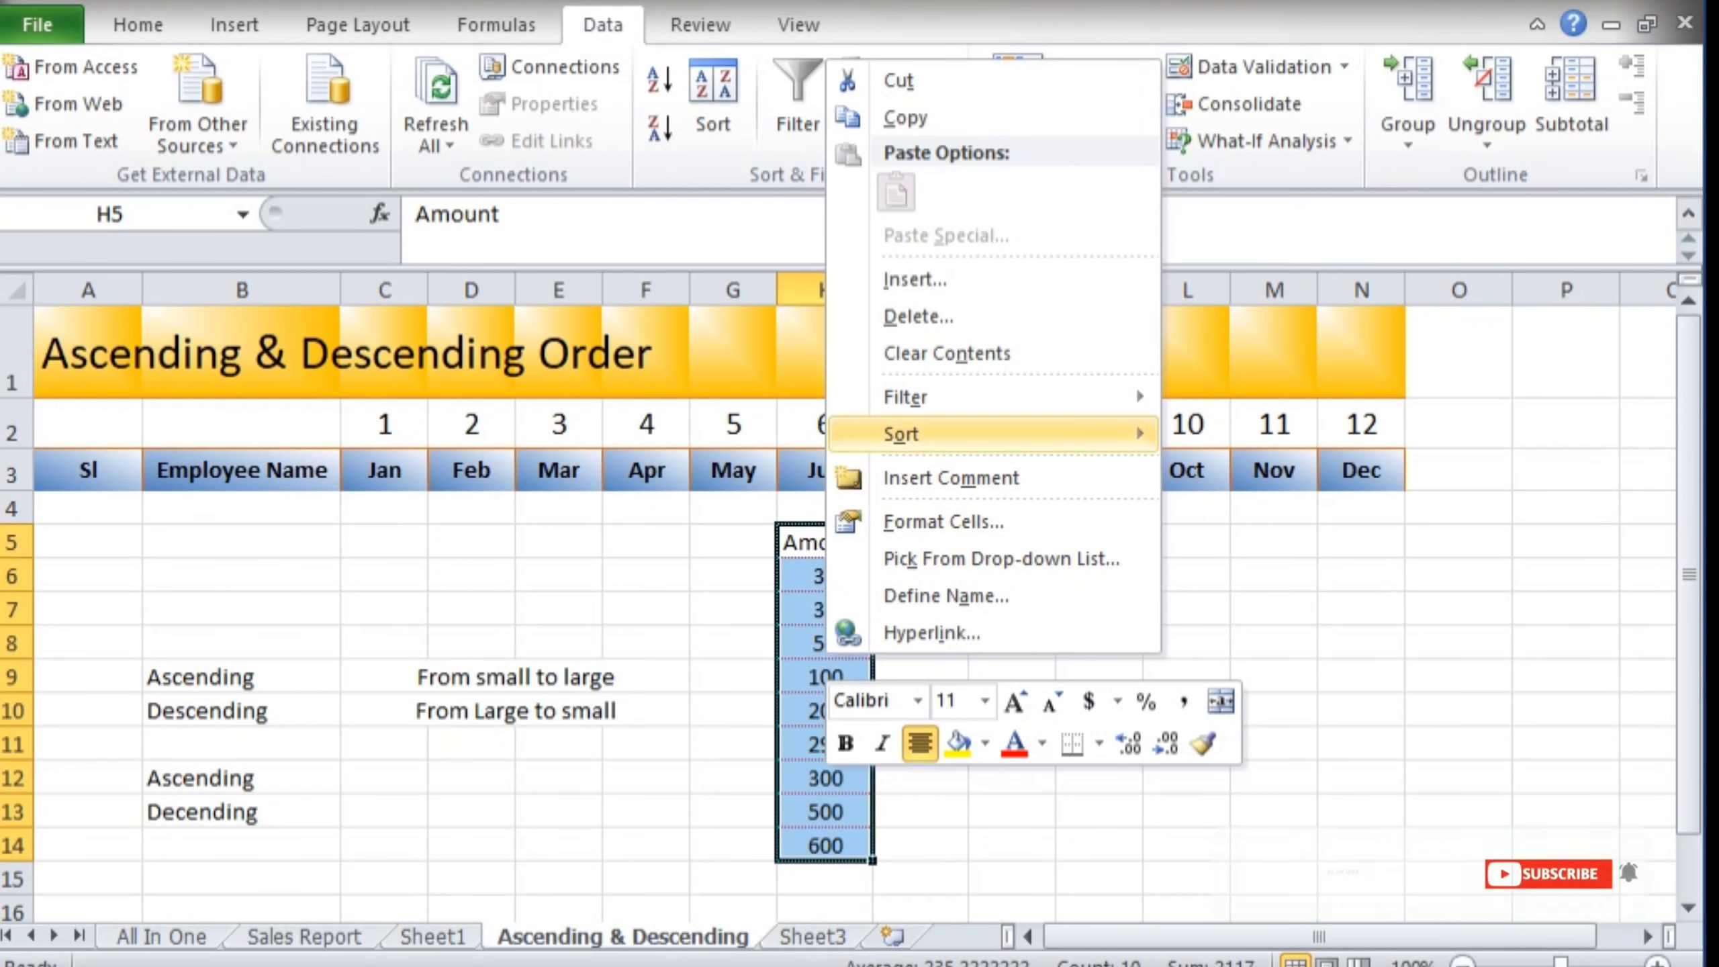
pyautogui.moveTo(947, 433)
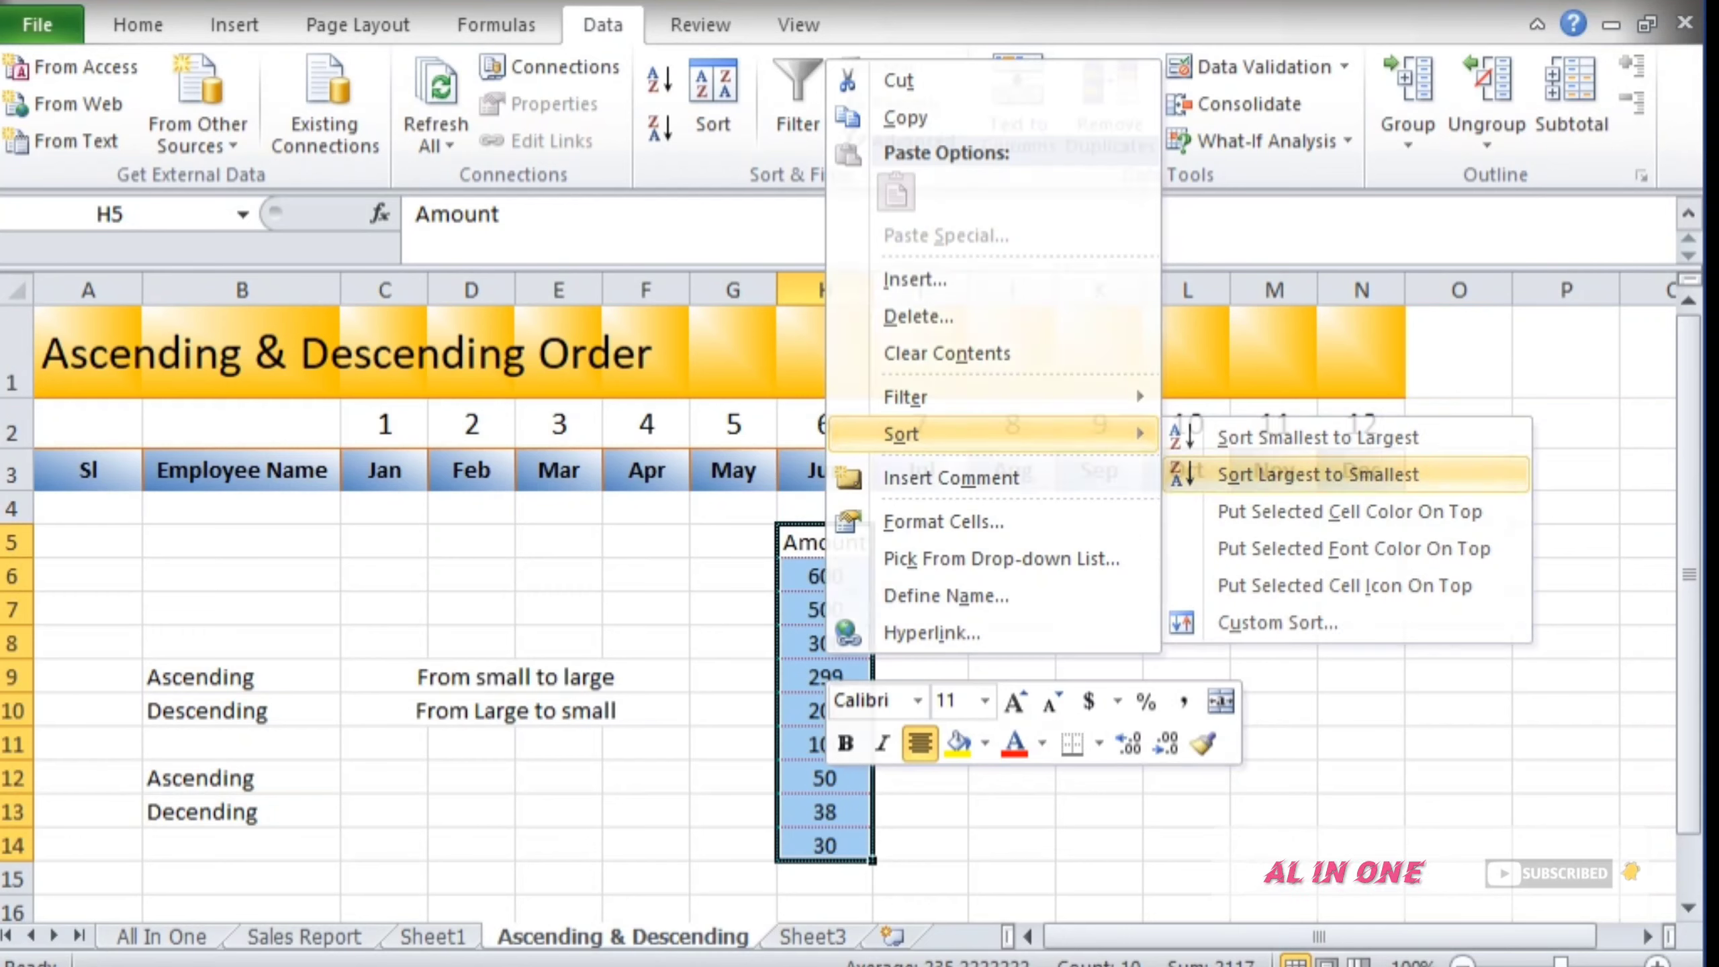
pyautogui.click(1318, 473)
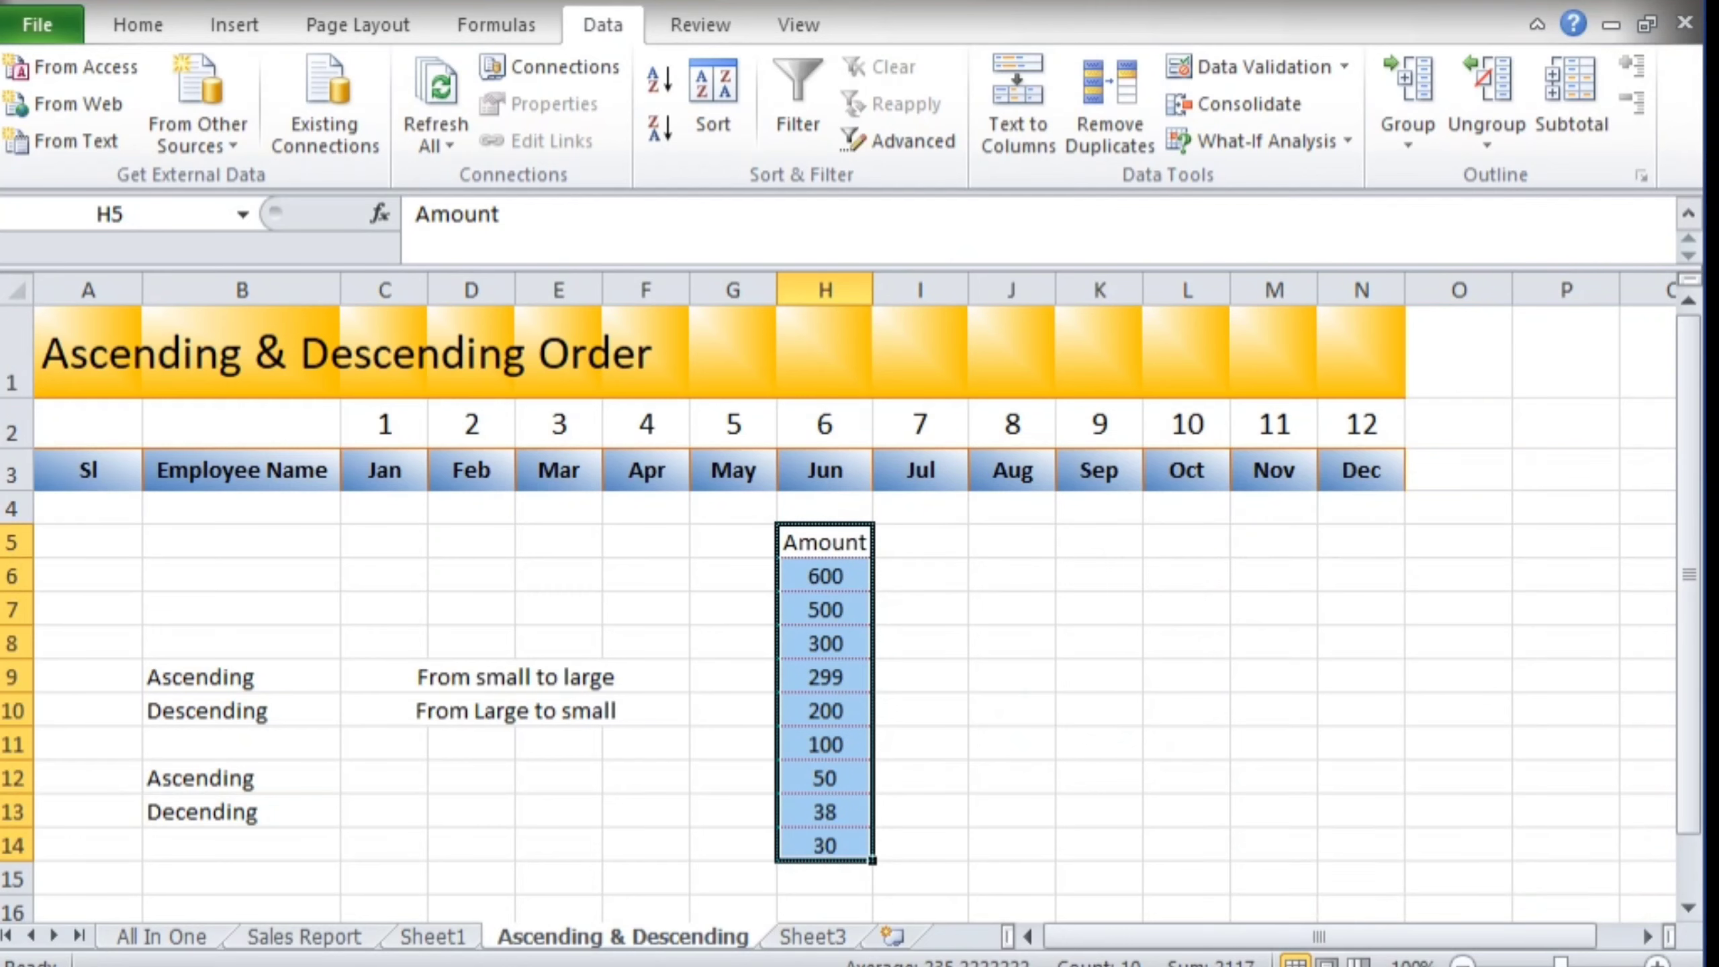
pyautogui.moveTo(825, 575); pyautogui.dragTo(825, 844)
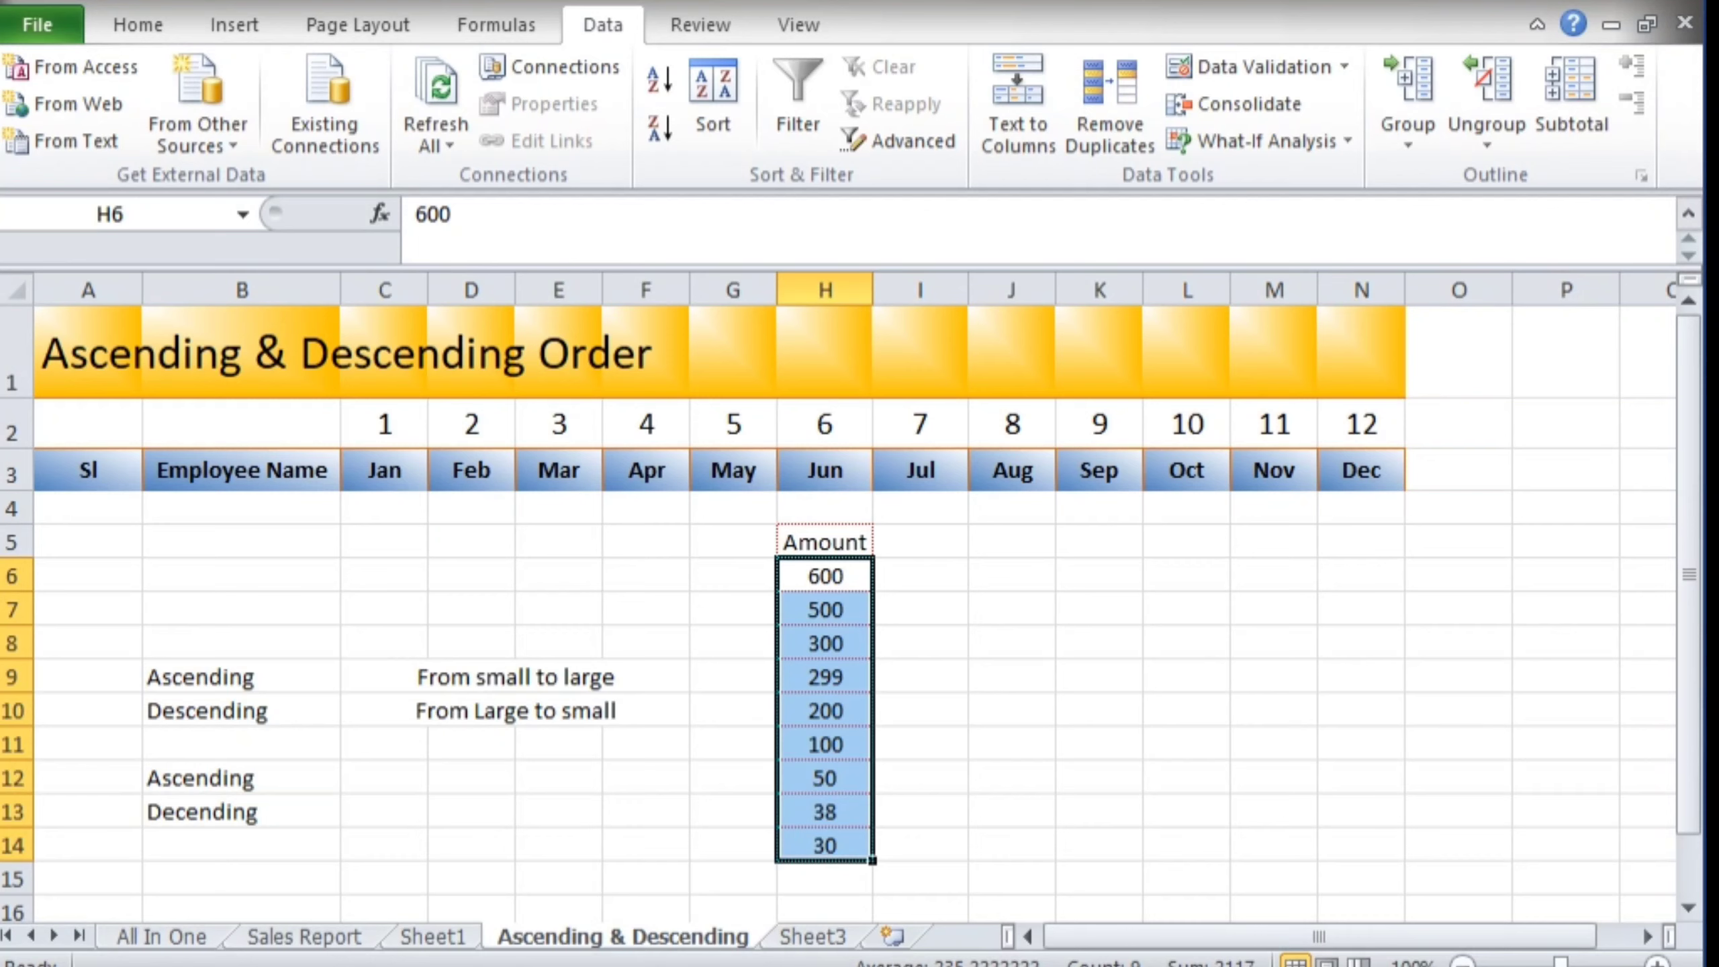
pyautogui.click(921, 642)
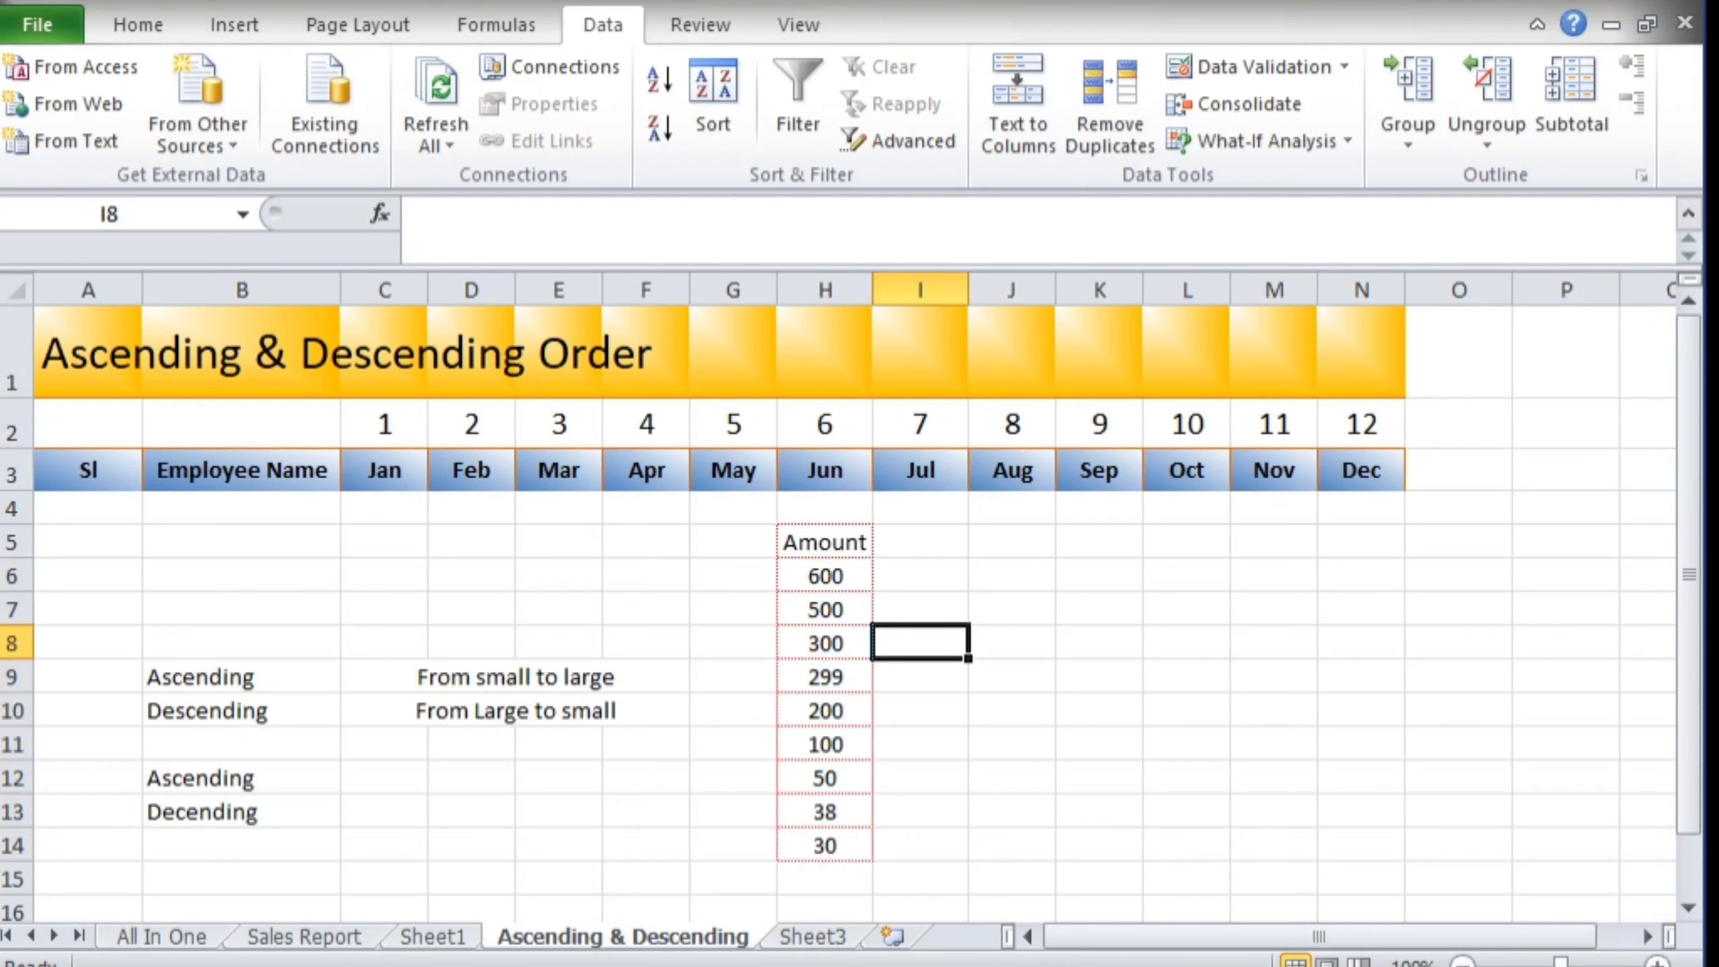
pyautogui.click(1012, 676)
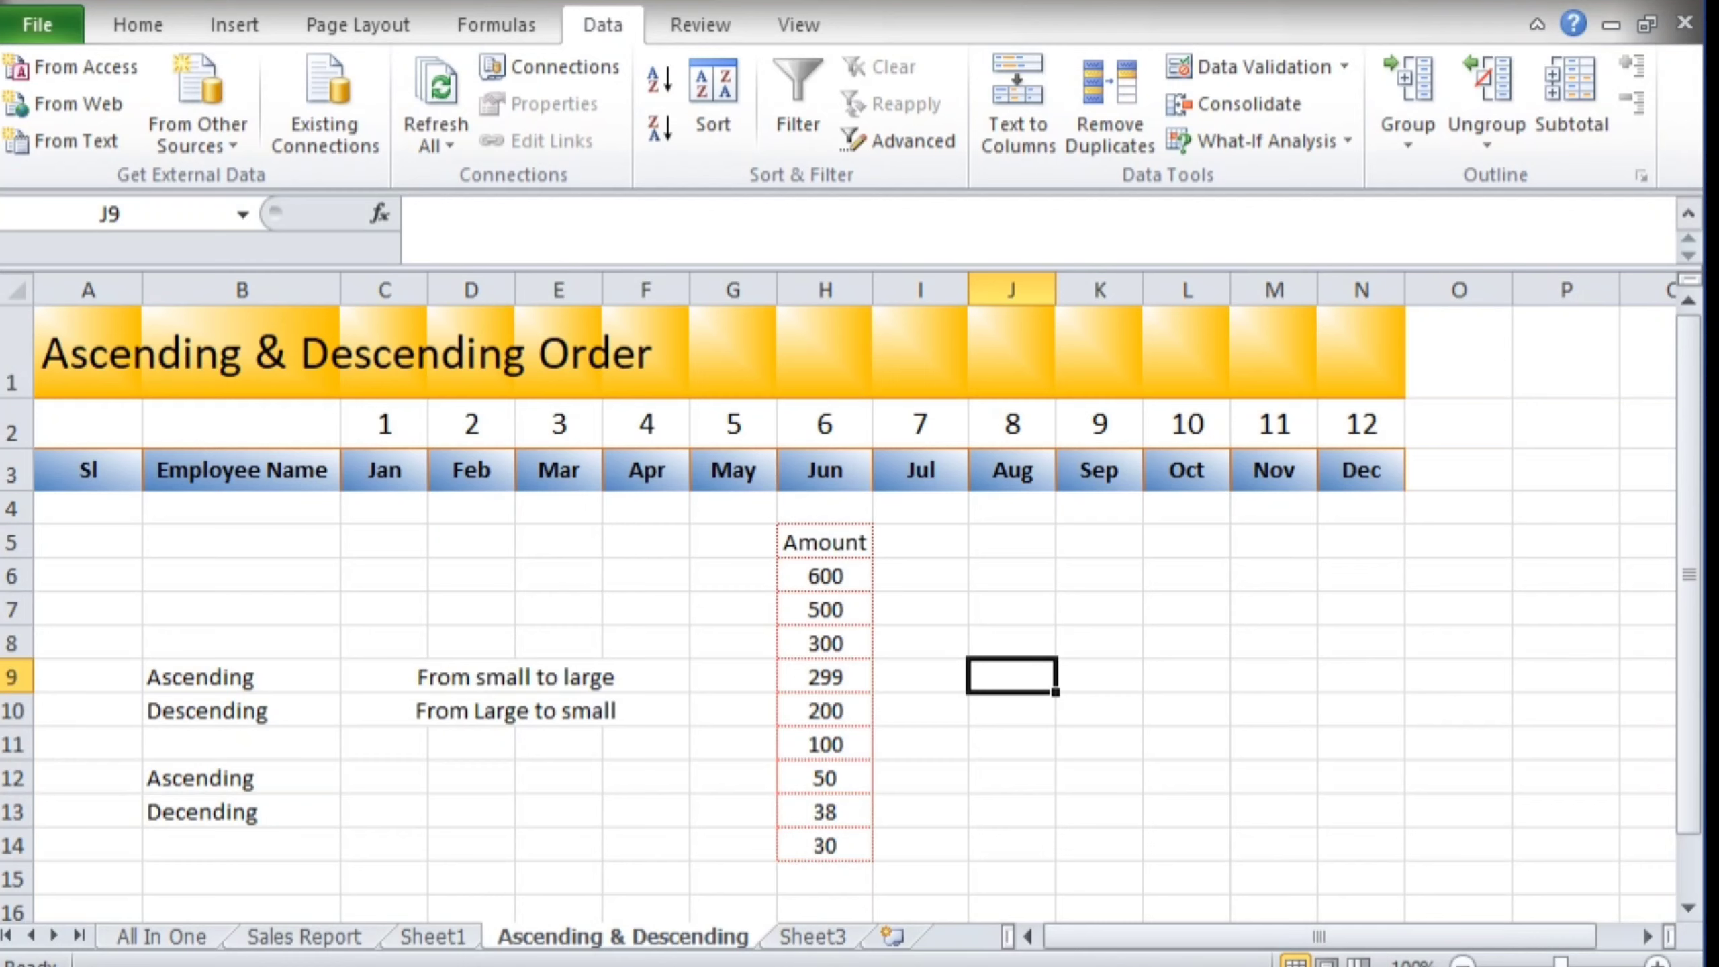